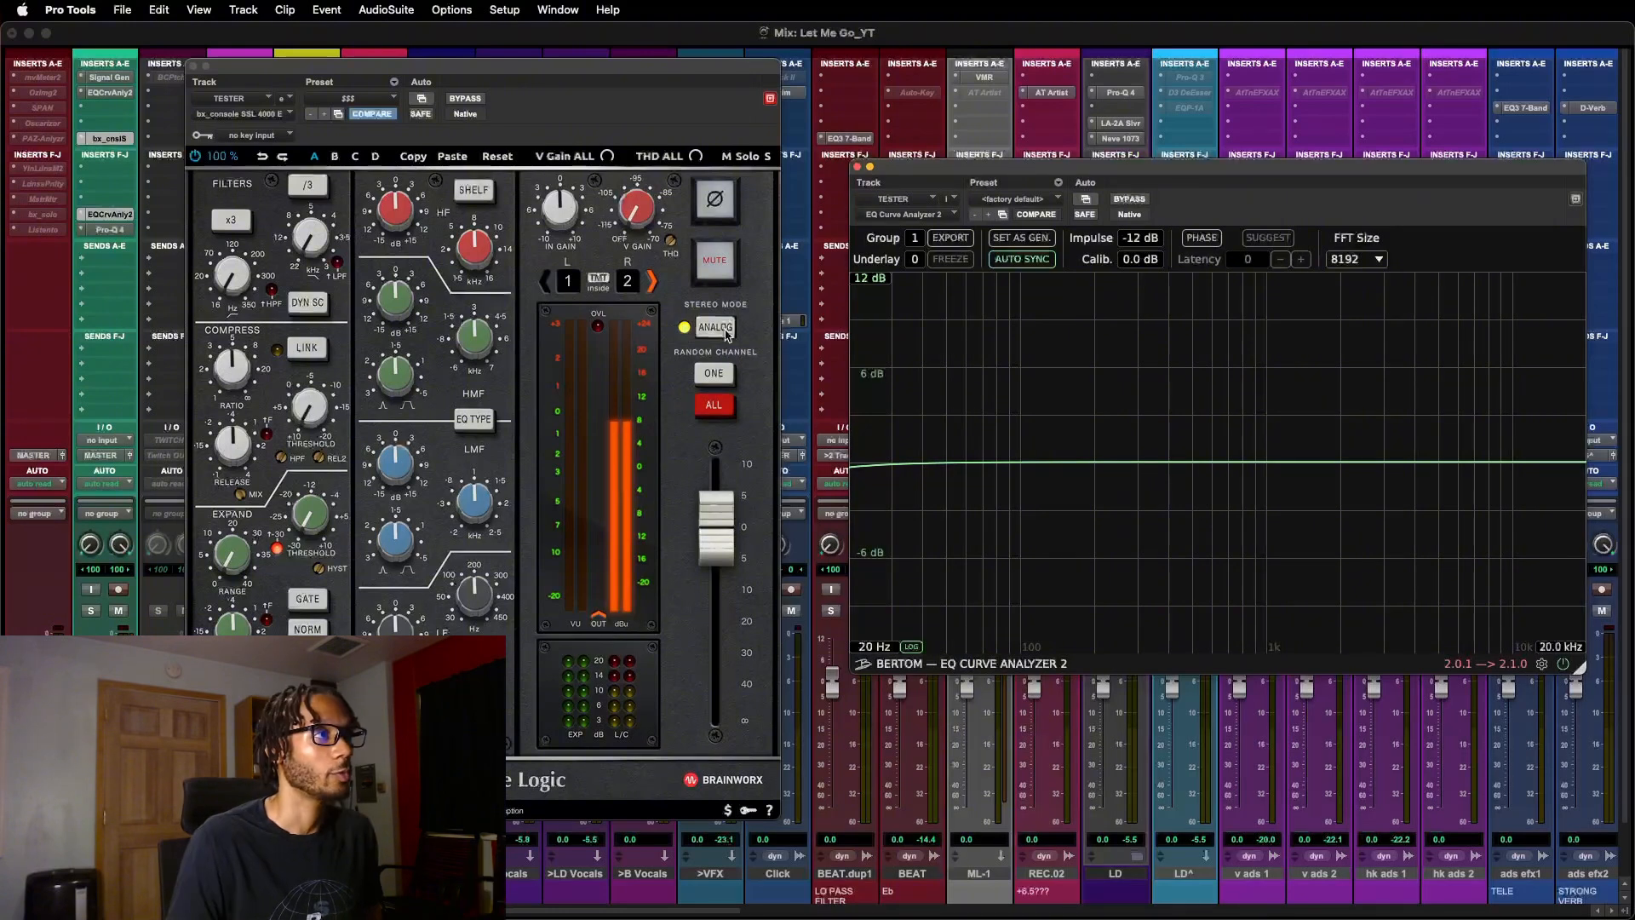
# - Select channels 2 and 3 in the SSL 4000 E console and set the HMF gain to +4.9 dB
pyautogui.click(653, 285)
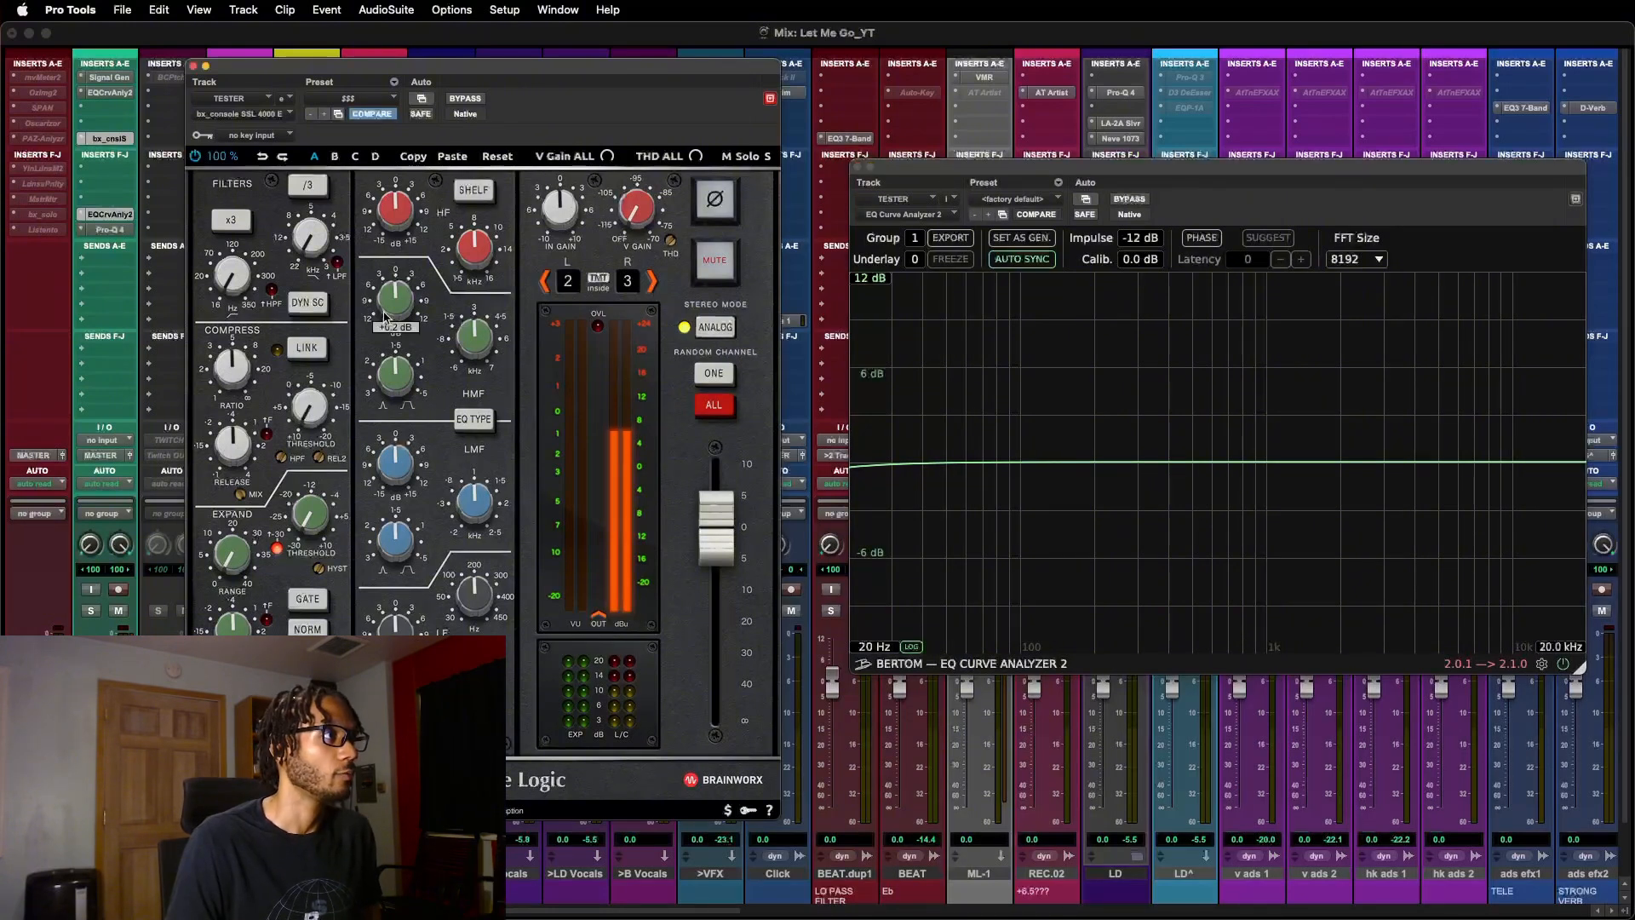
pyautogui.moveTo(393, 306); pyautogui.dragTo(392, 298)
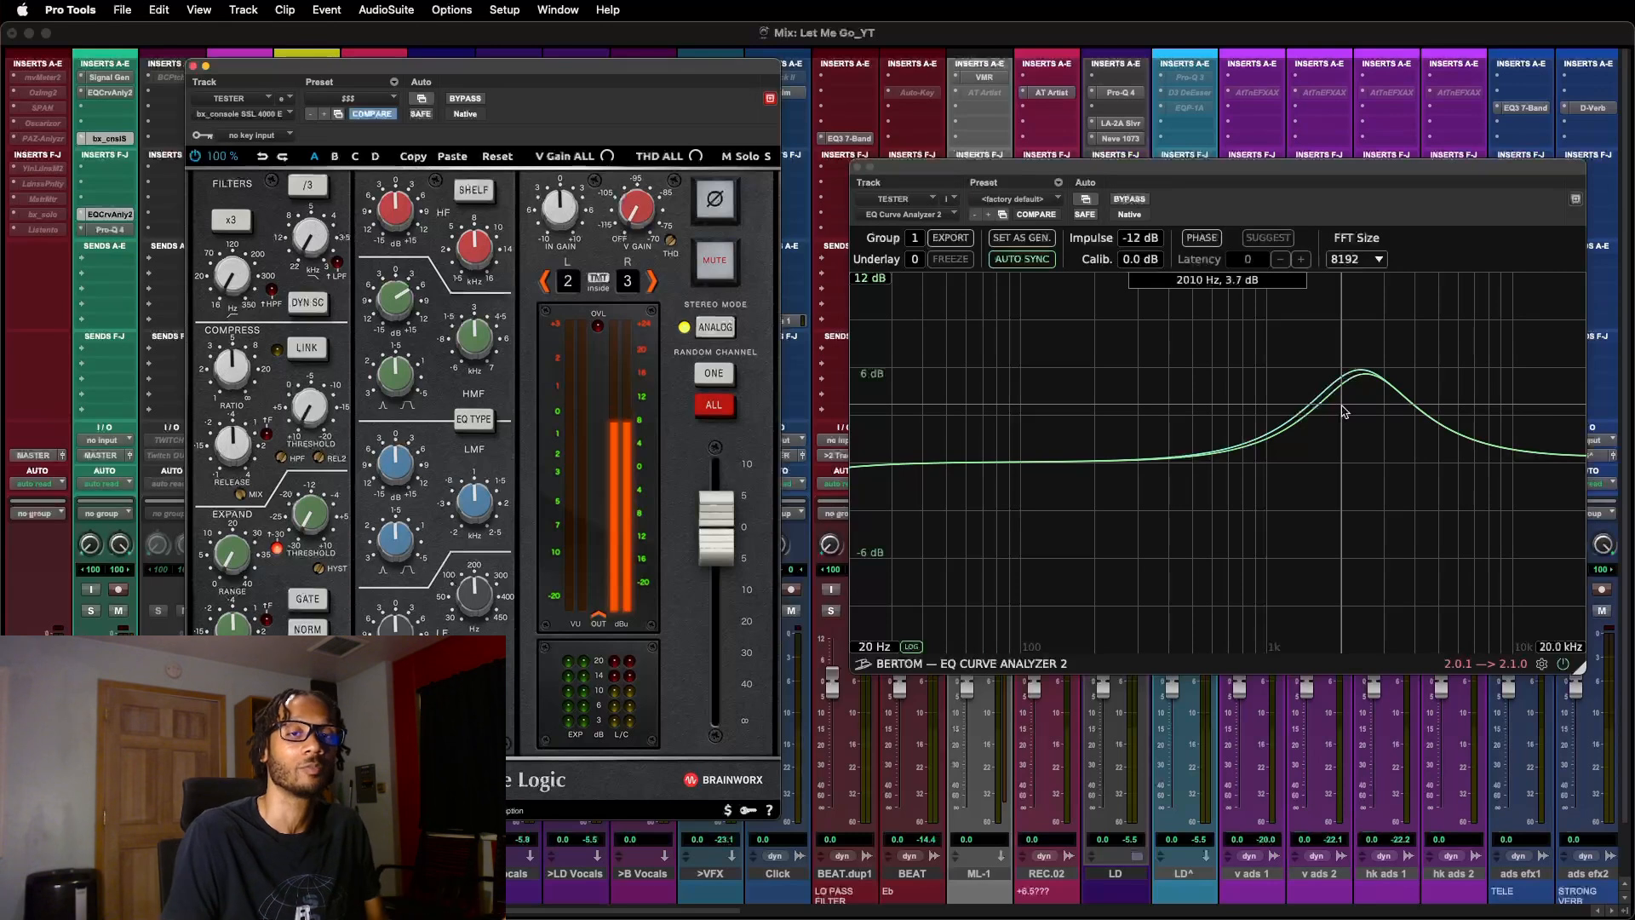
pyautogui.moveTo(395, 314); pyautogui.dragTo(395, 324)
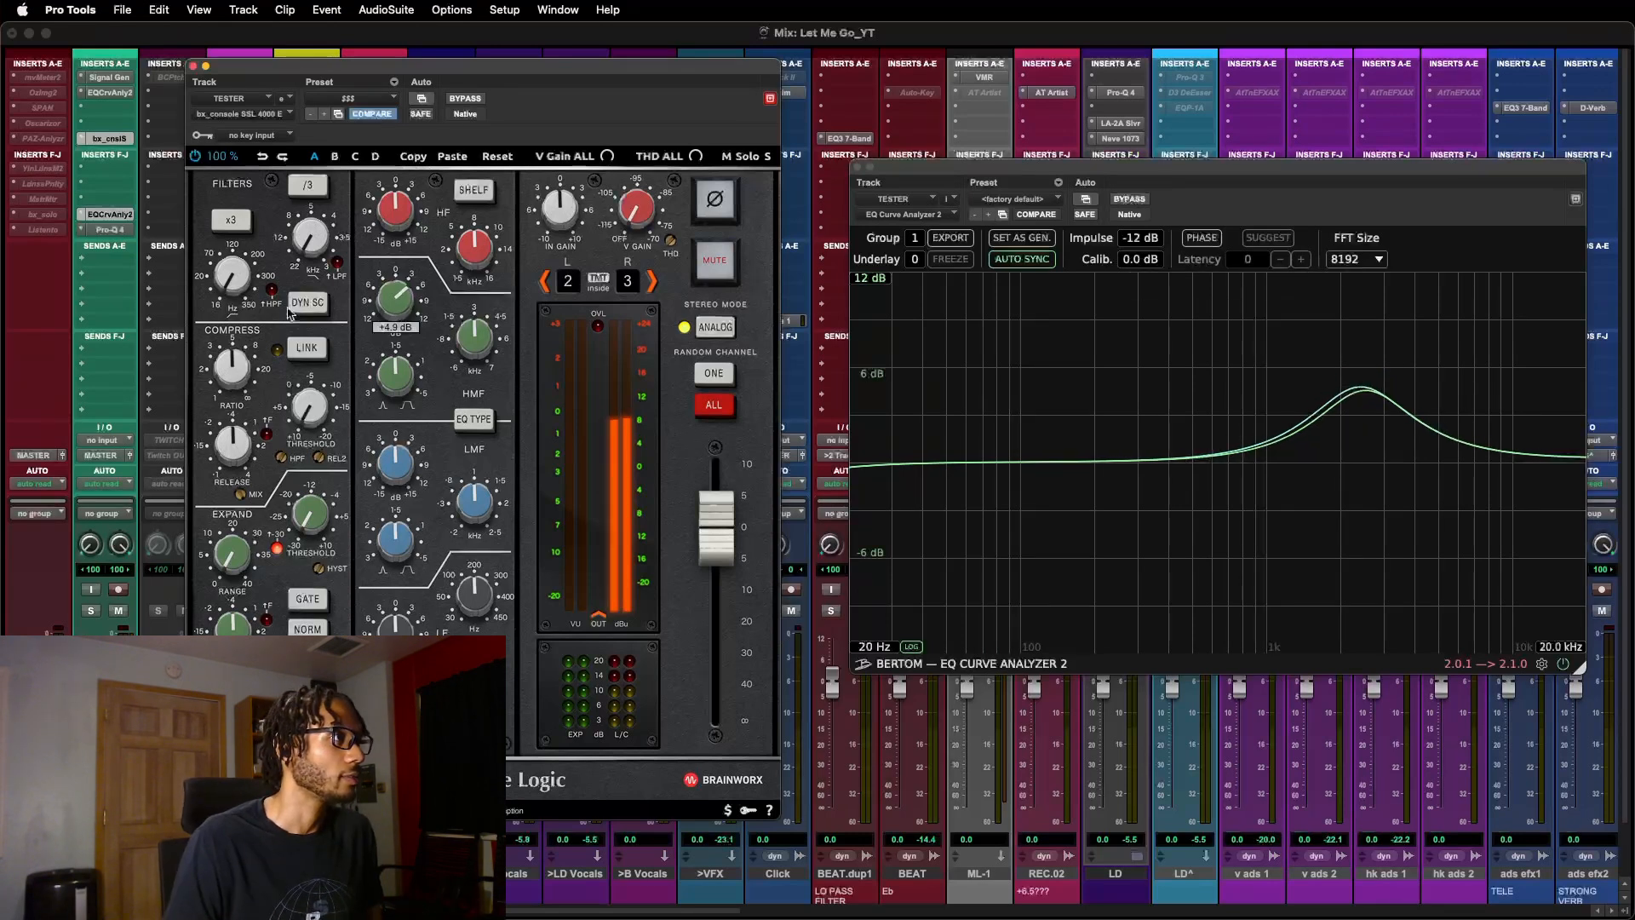
# - Adjust the console strip's low-pass and high-pass filters, LMF band and low-frequency band
pyautogui.moveTo(299, 252); pyautogui.dragTo(298, 189)
pyautogui.moveTo(223, 274); pyautogui.dragTo(223, 247)
pyautogui.moveTo(388, 629); pyautogui.dragTo(388, 596)
pyautogui.moveTo(389, 461); pyautogui.dragTo(467, 530)
pyautogui.moveTo(466, 588); pyautogui.dragTo(466, 566)
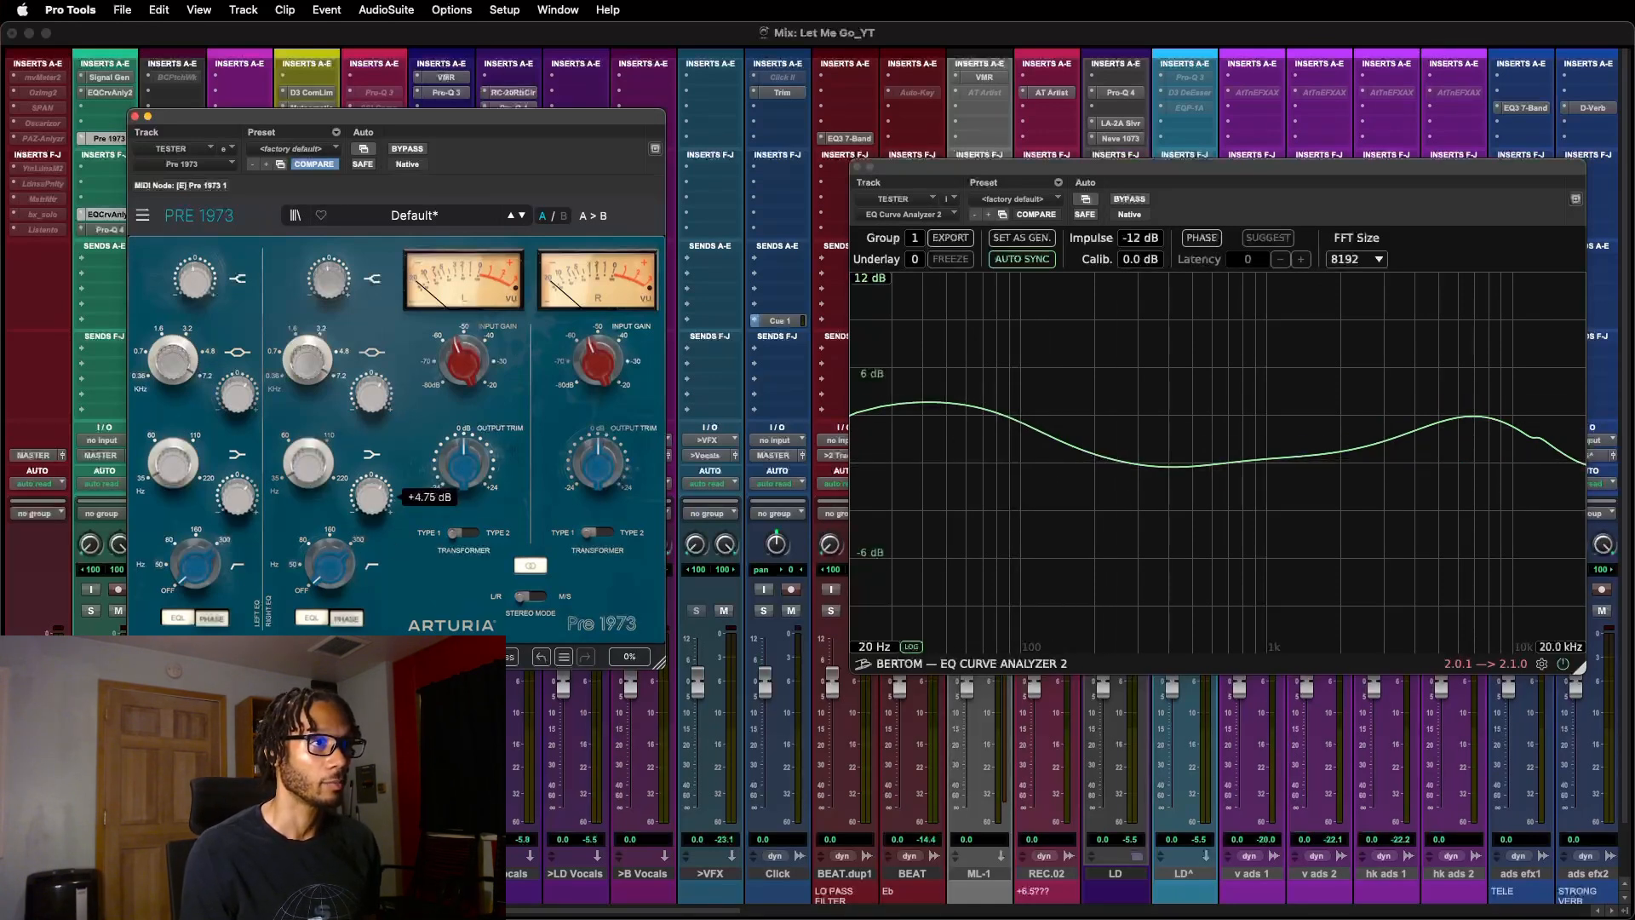
# - Raise the low-shelf gain in the Pre 1973 and examine the resulting curve in EQ Curve Analyzer 2
pyautogui.moveTo(375, 499); pyautogui.dragTo(375, 473)
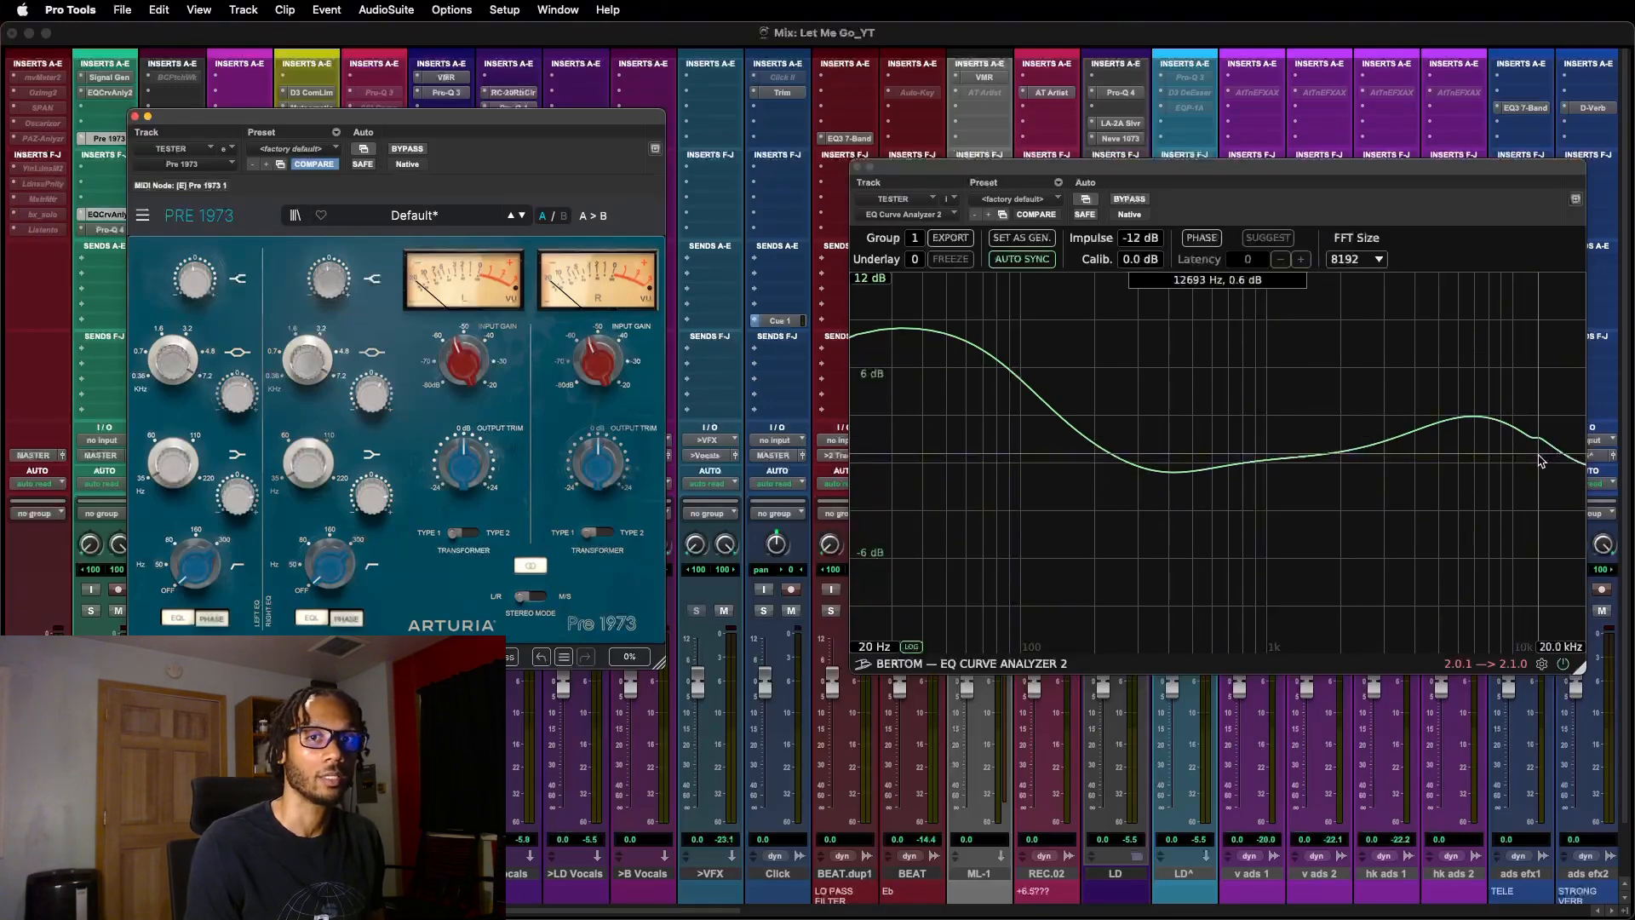
pyautogui.click(1204, 596)
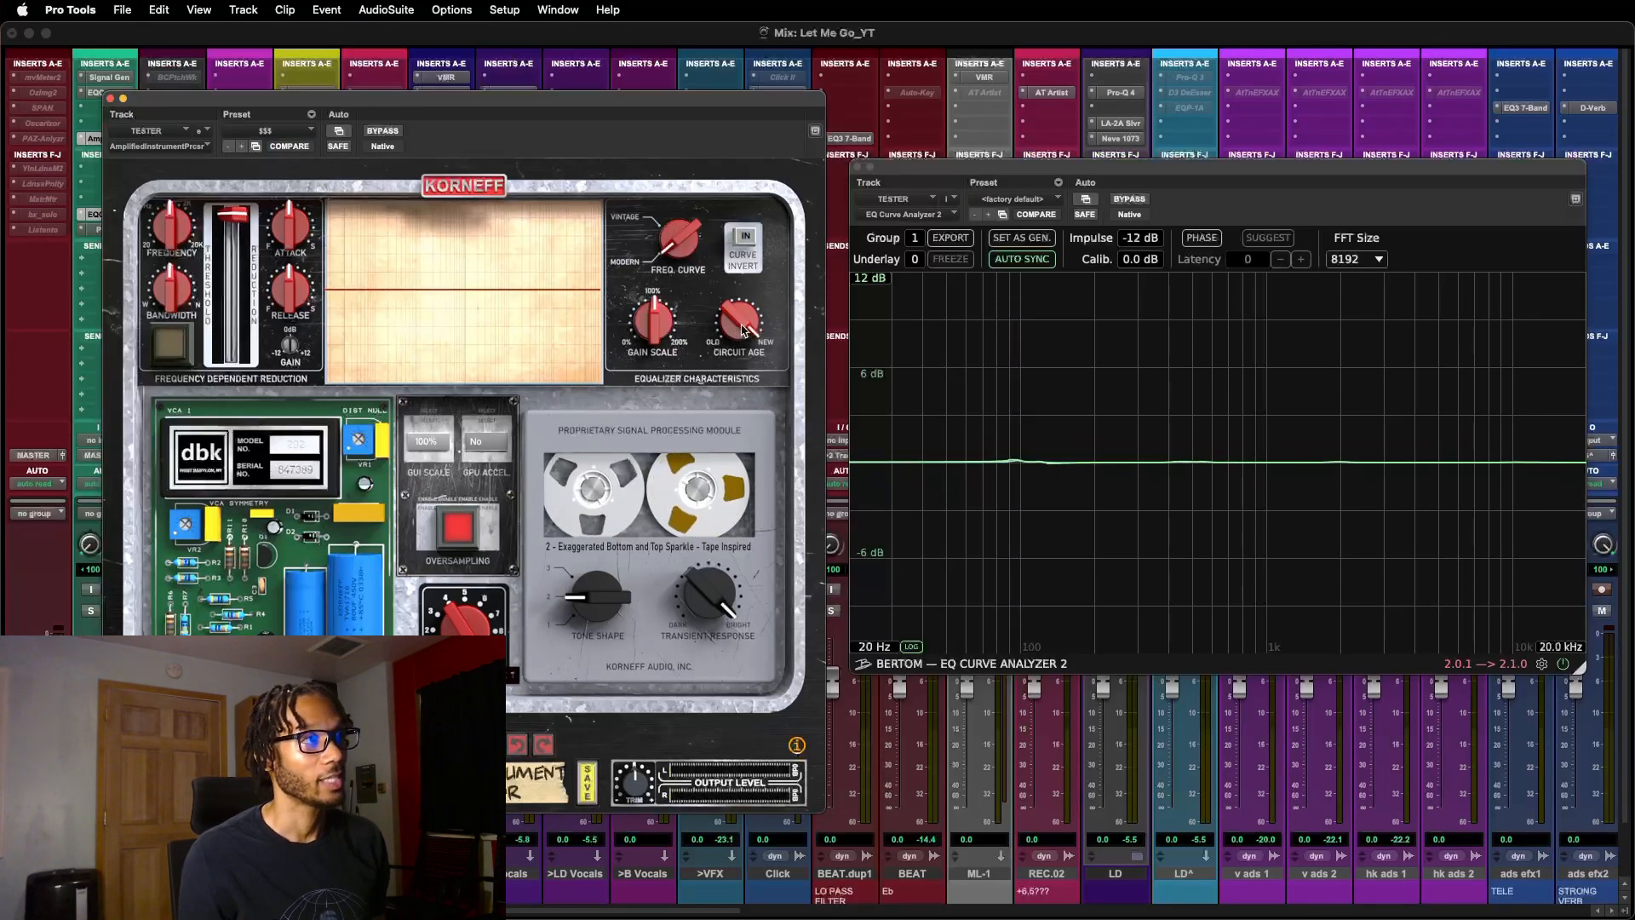
# - Turn the Korneff processor's Circuit Age toward Old and adjust its LMF gain
pyautogui.moveTo(743, 331); pyautogui.dragTo(732, 412)
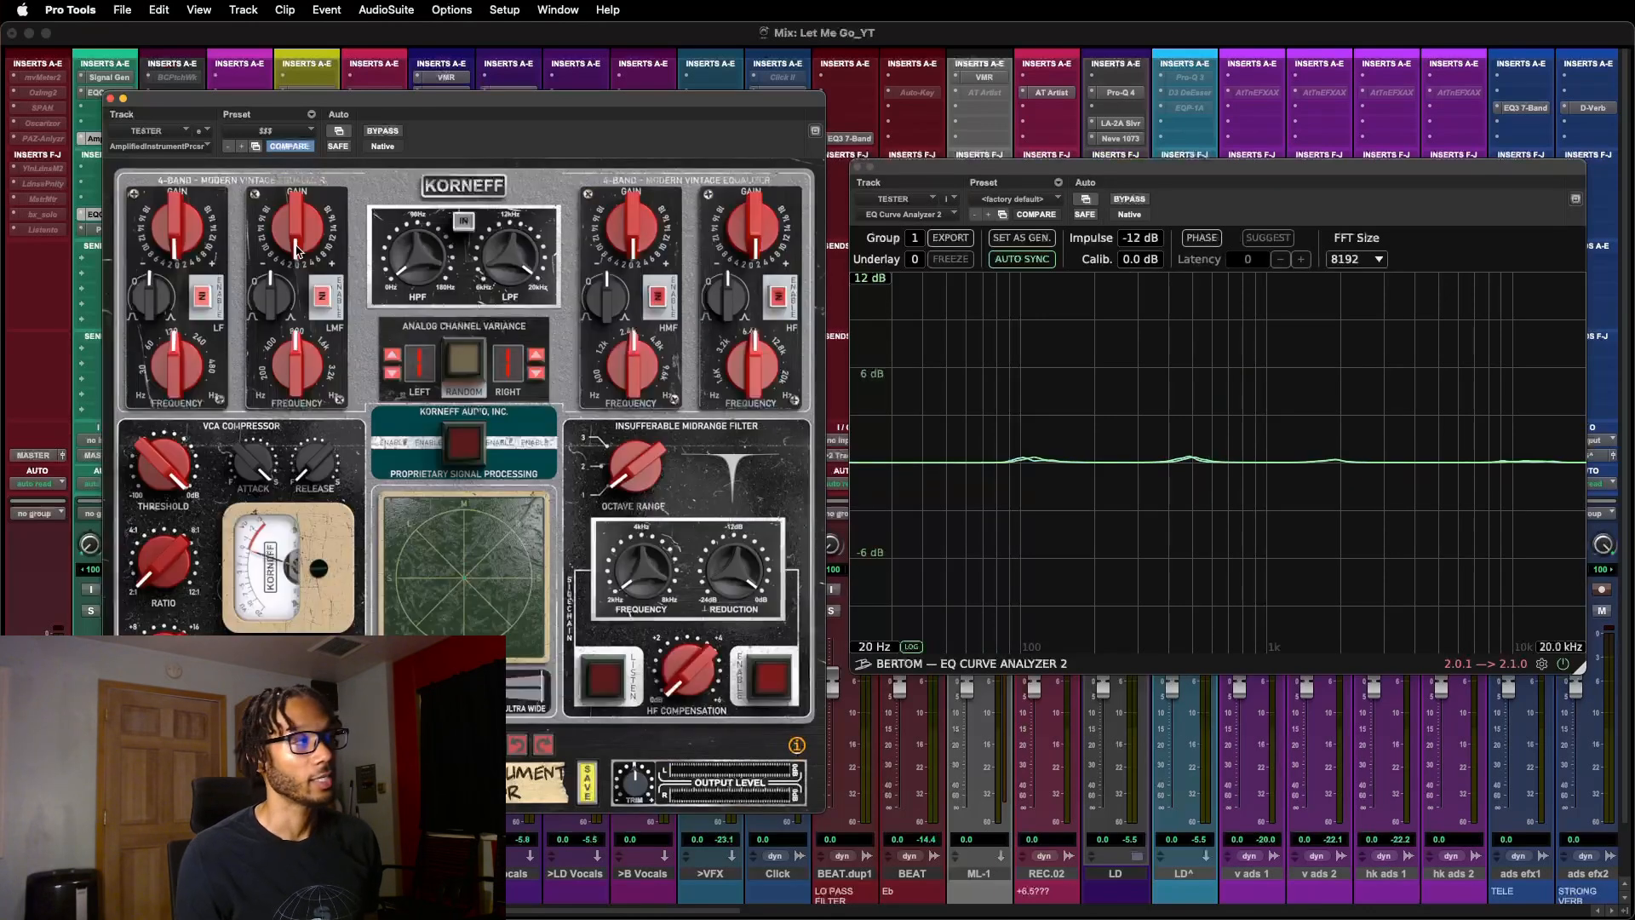
pyautogui.moveTo(297, 250); pyautogui.dragTo(300, 232)
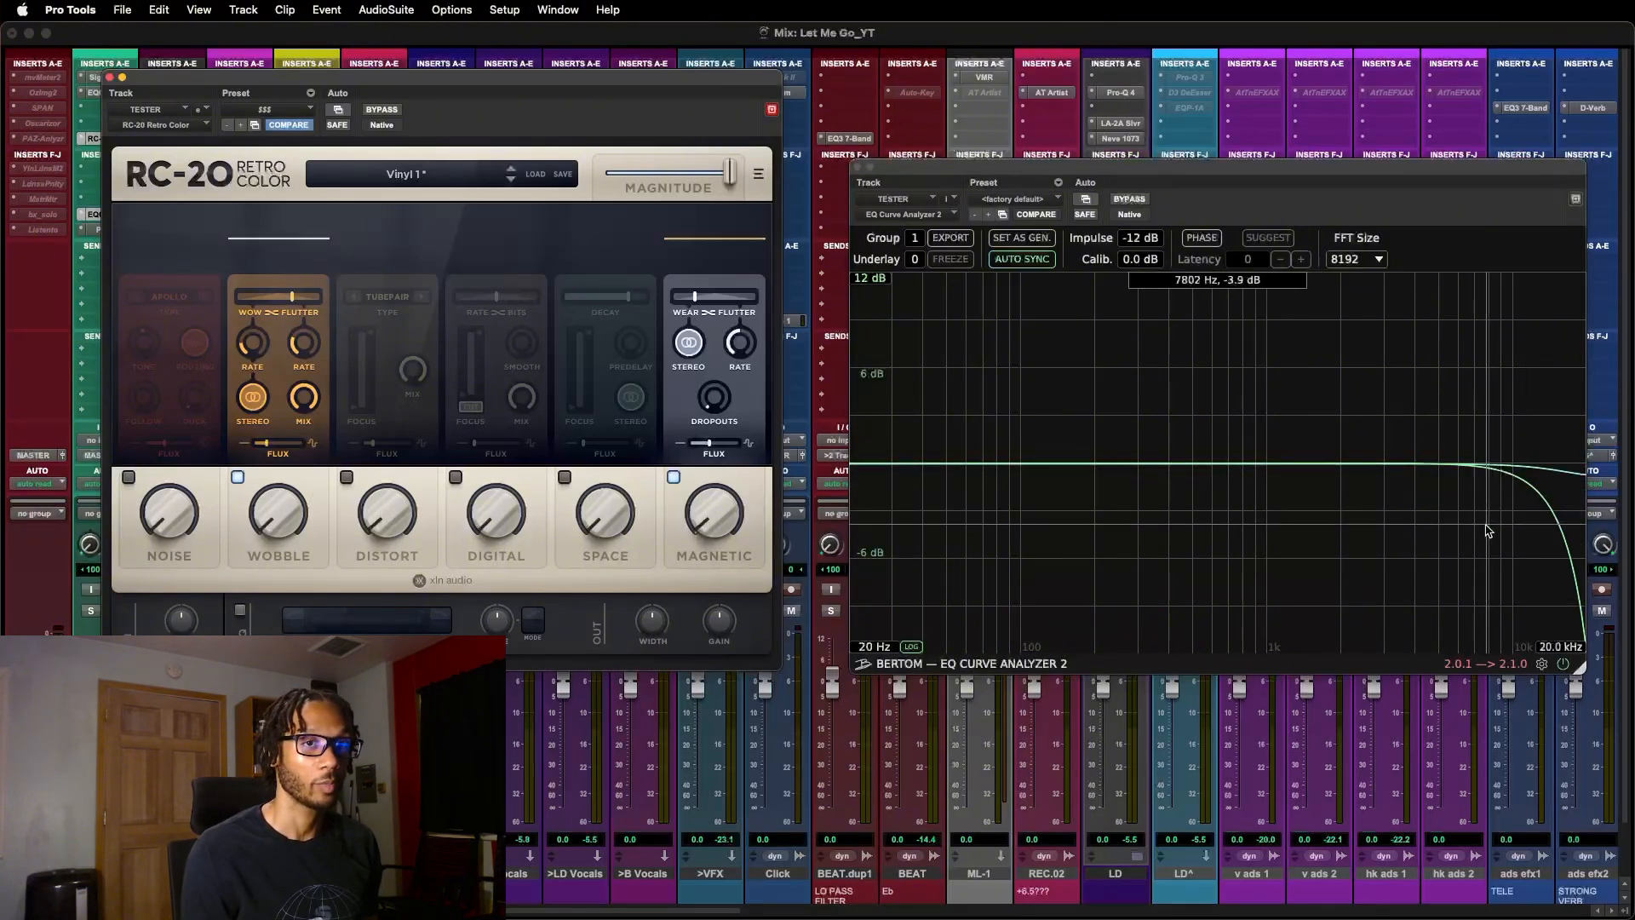
# - Open the RC-20 Retro Color inserts on >Vocals and >2 Track and examine their Wobble and Magnetic modules
pyautogui.moveTo(713, 511)
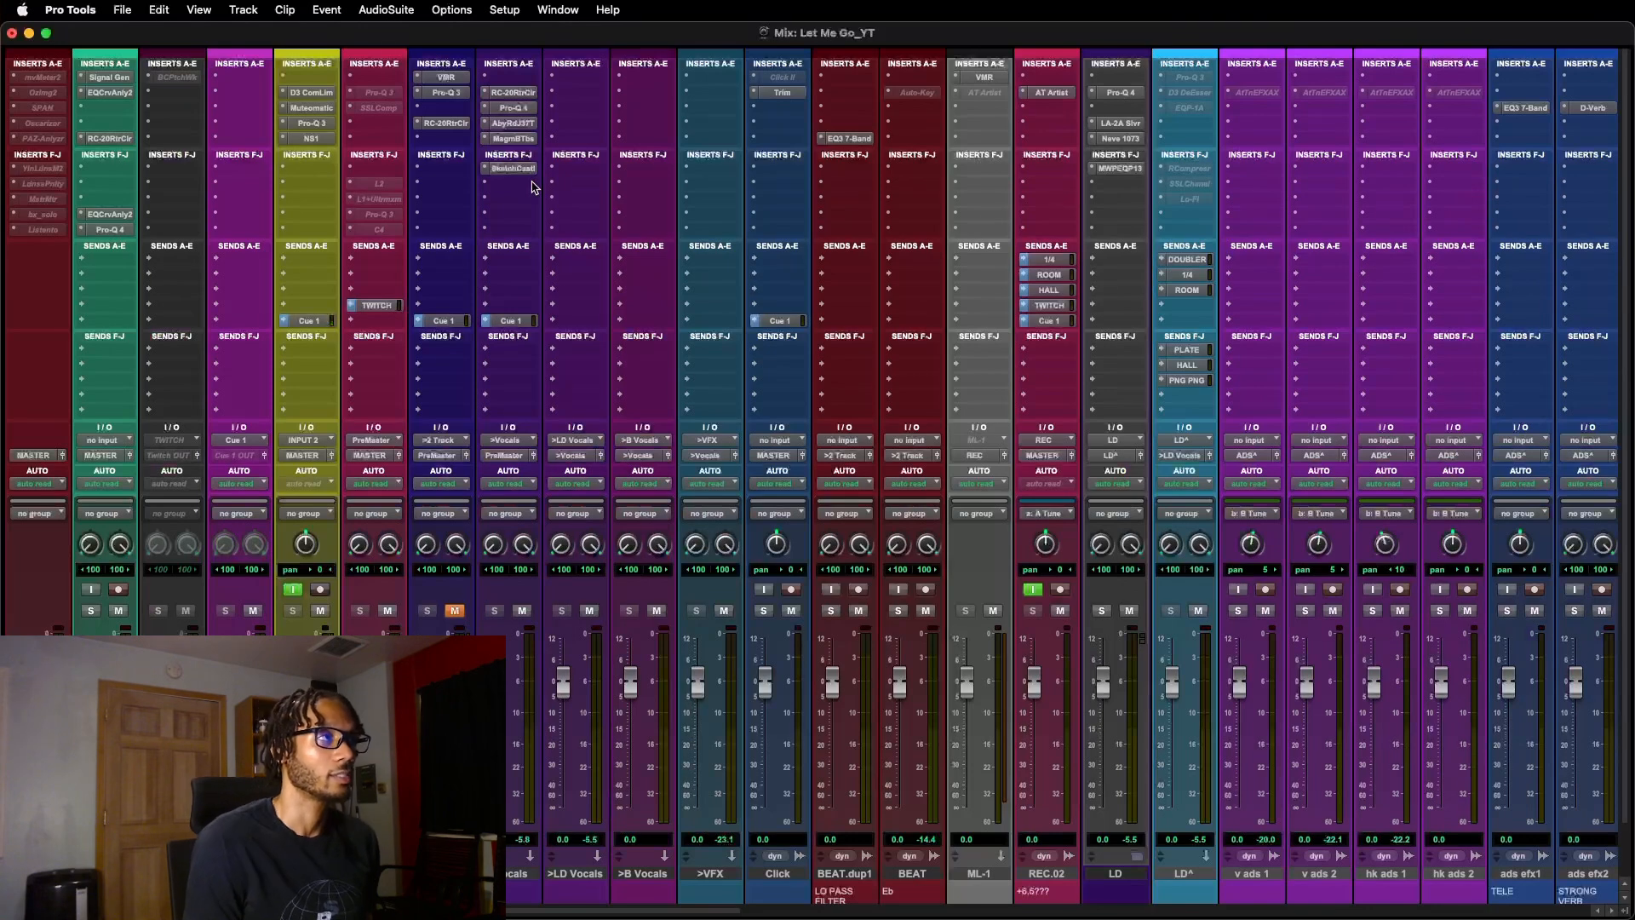
pyautogui.click(522, 93)
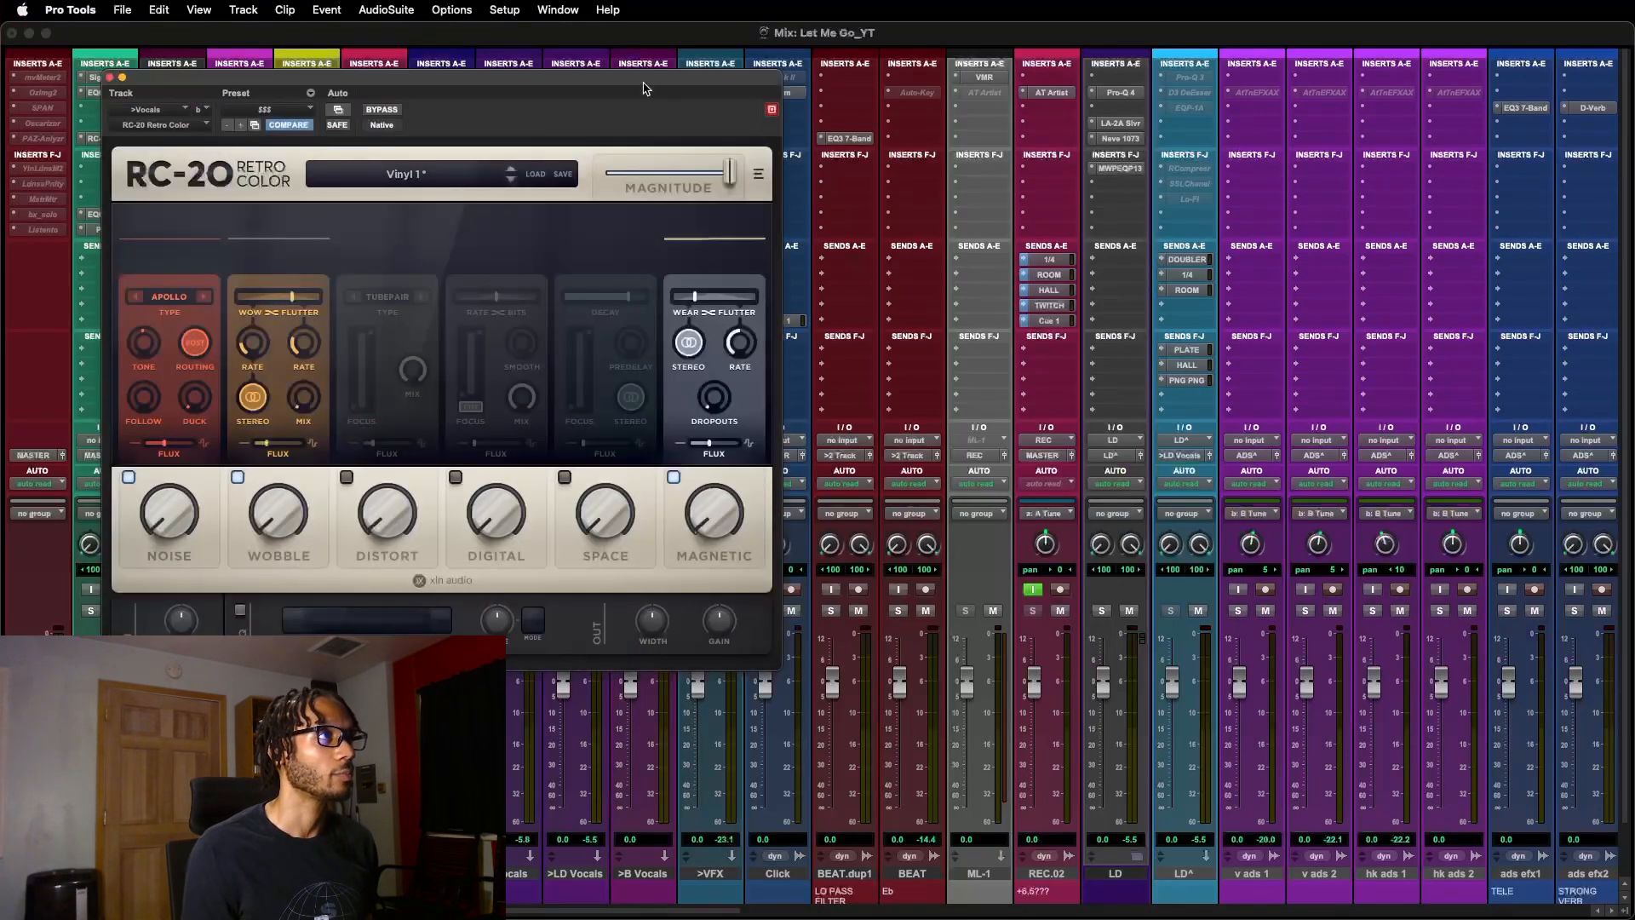
pyautogui.moveTo(645, 85); pyautogui.dragTo(1126, 118)
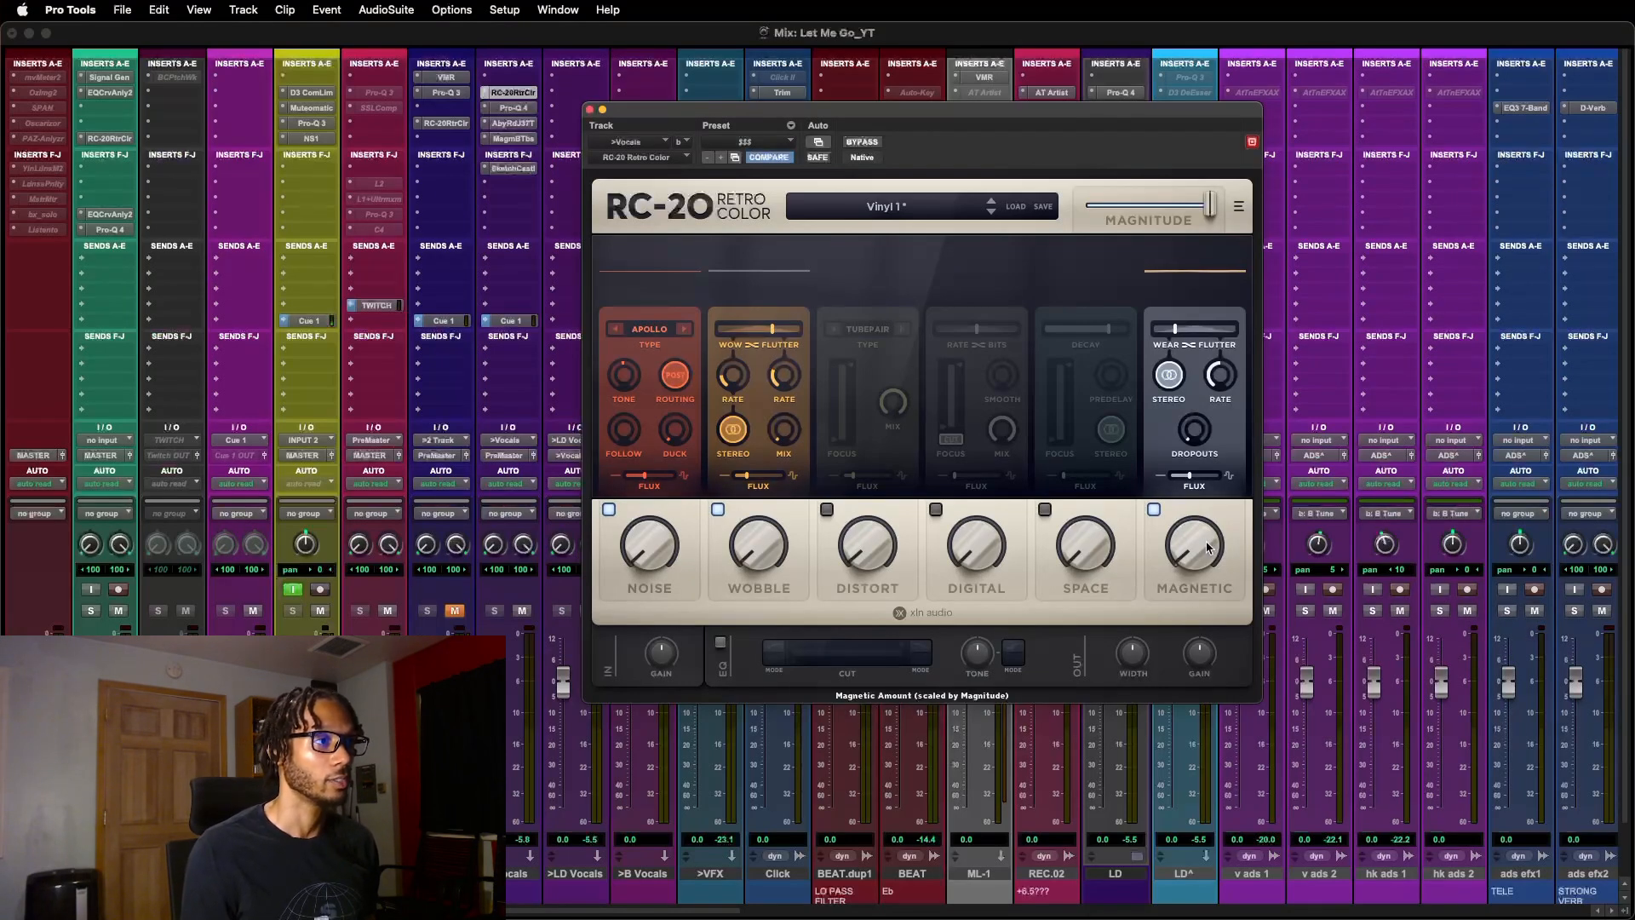
pyautogui.click(756, 566)
pyautogui.moveTo(1213, 549)
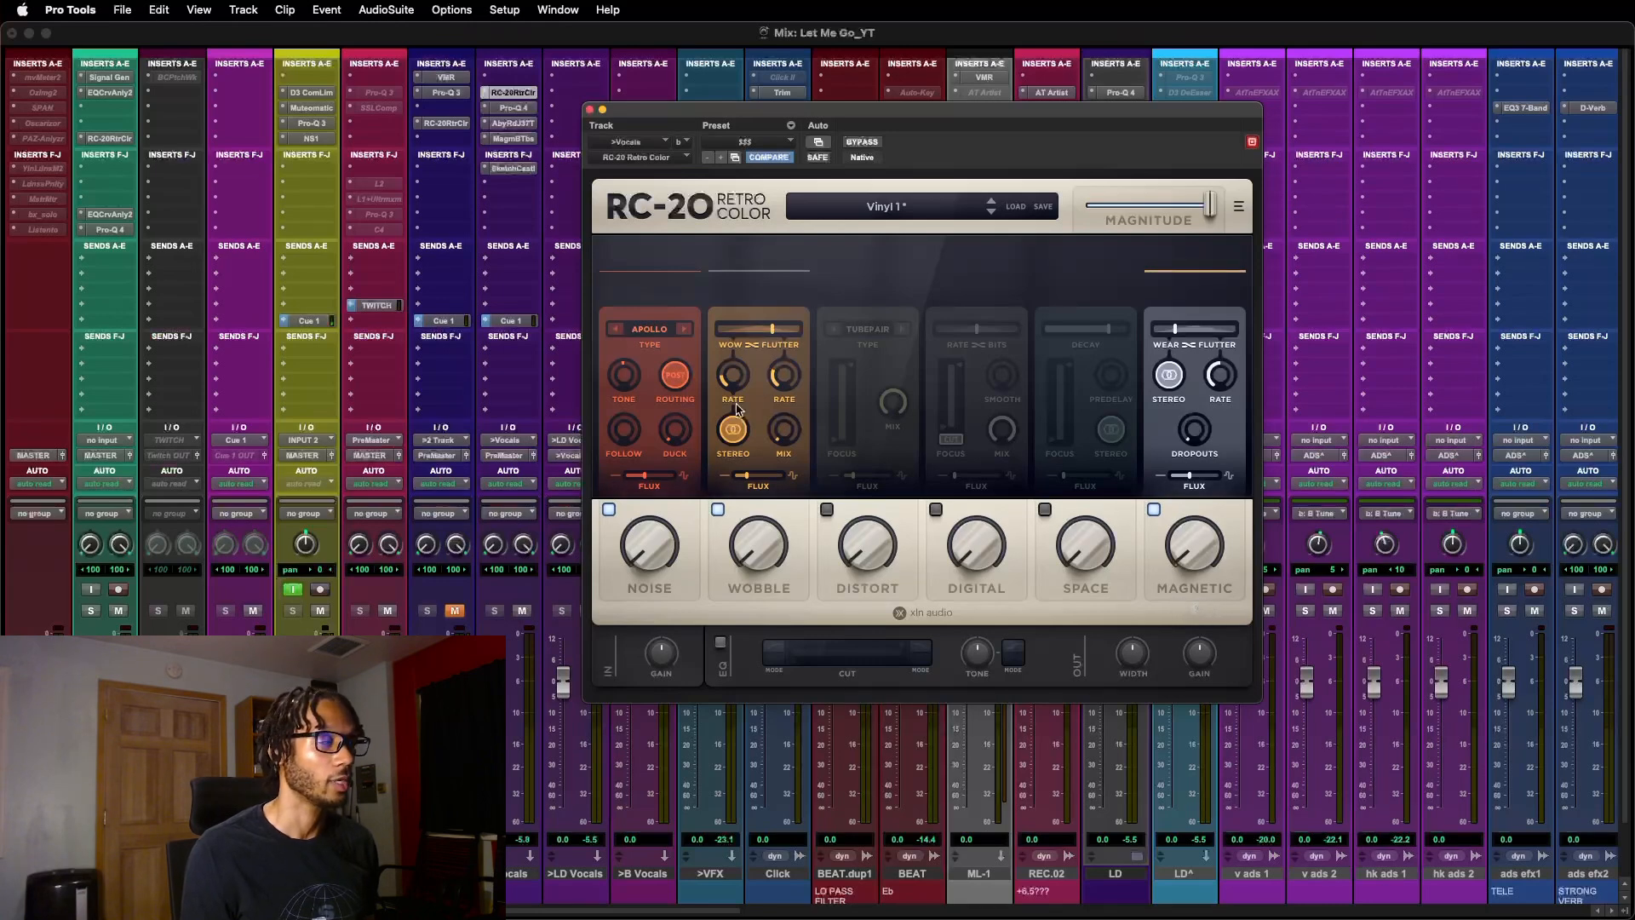
pyautogui.click(451, 124)
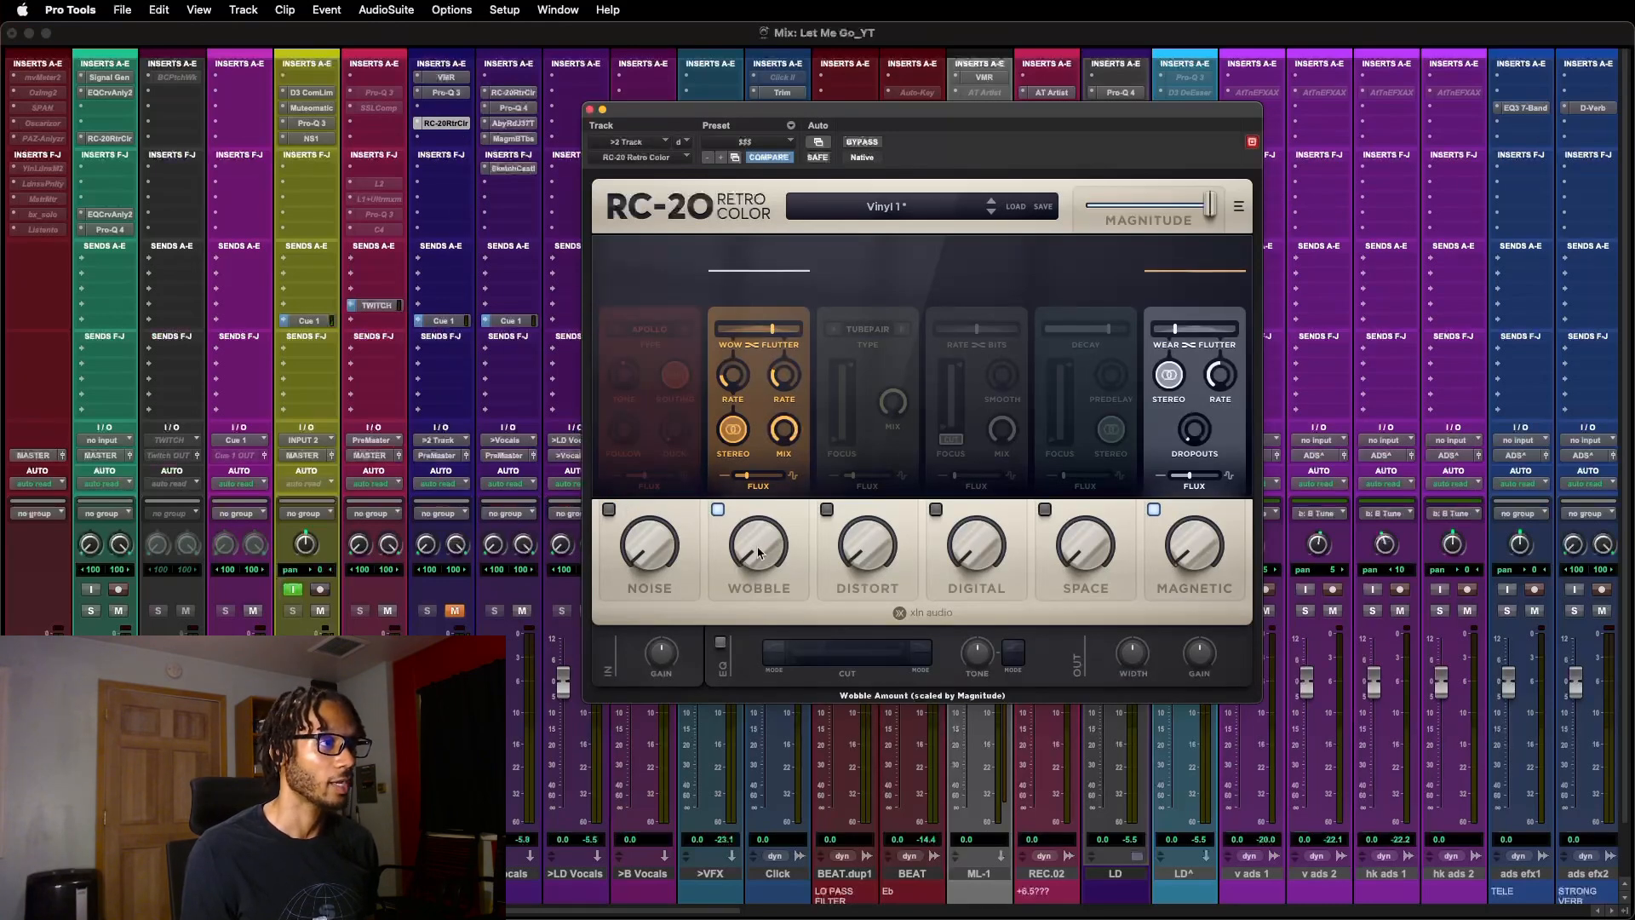
pyautogui.moveTo(1179, 567)
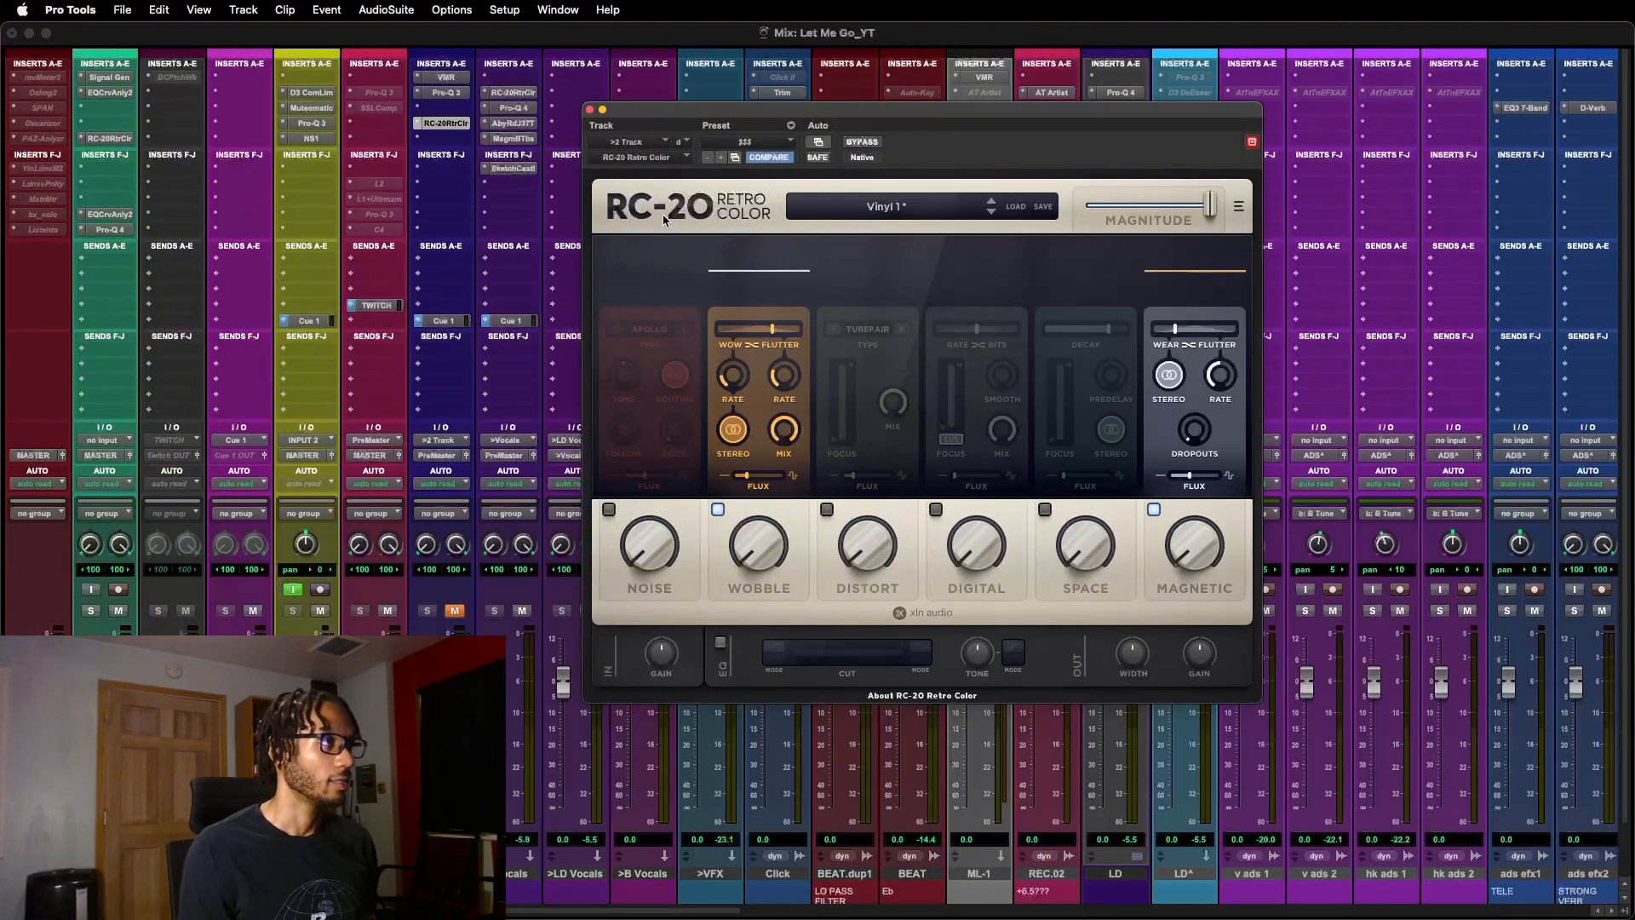
# - Close the plug-in window, bypass the RC-20 inserts on >Vocals and >2 Track, and start playback
pyautogui.press('super+w')
pyautogui.keyDown('super'); pyautogui.click(513, 93); pyautogui.keyUp('super')
pyautogui.keyDown('super'); pyautogui.click(447, 124); pyautogui.keyUp('super')
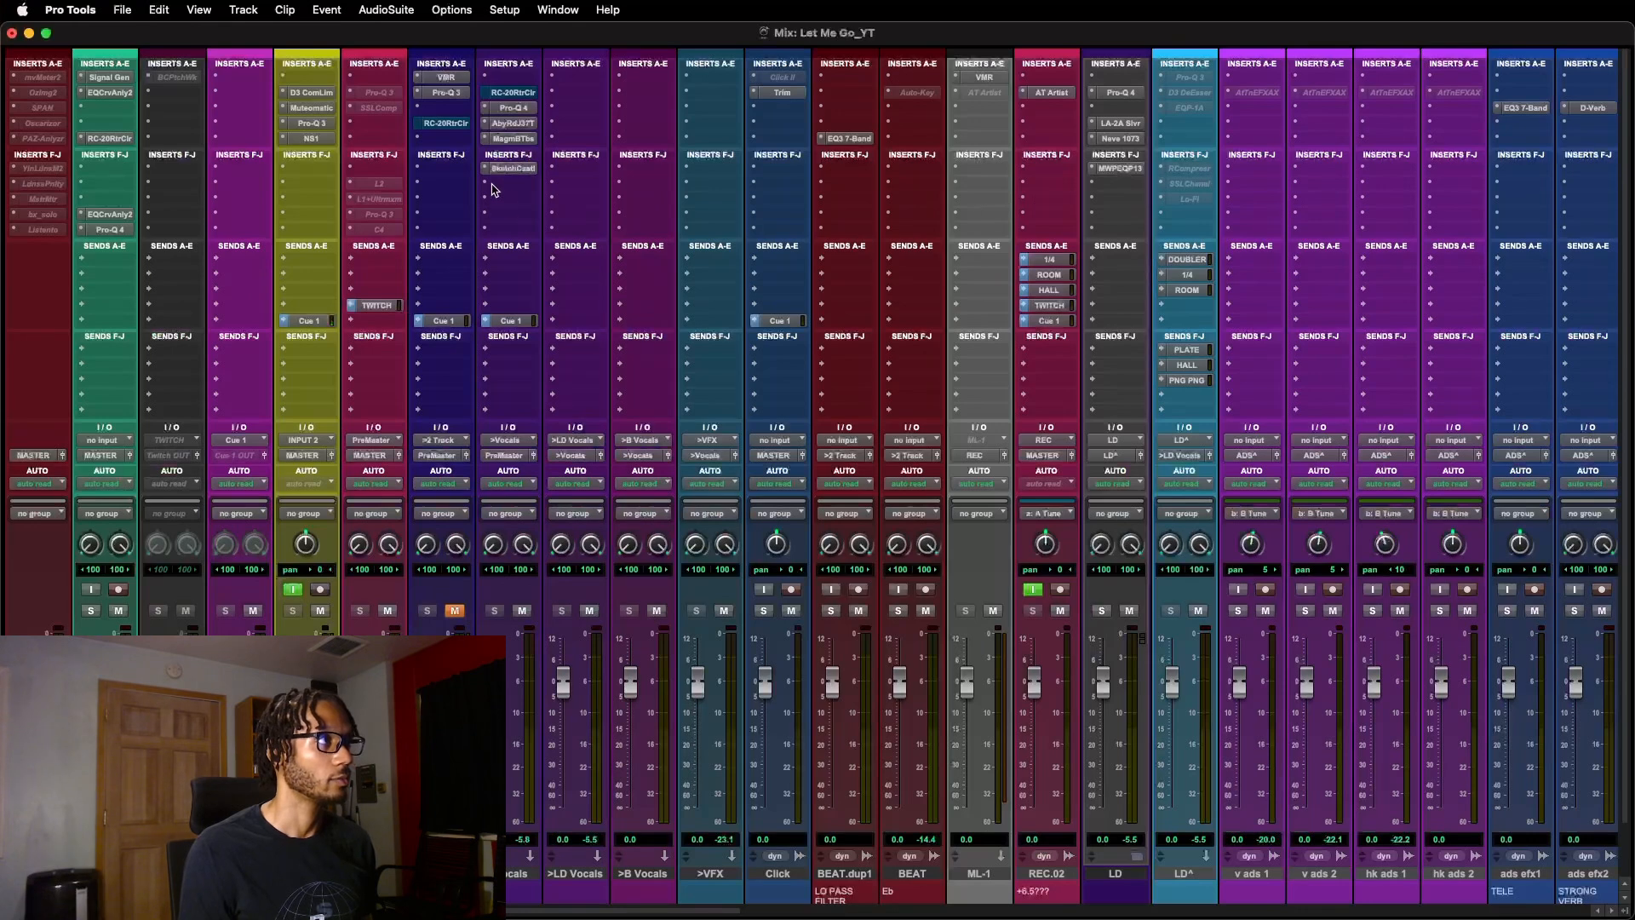
pyautogui.press('space')
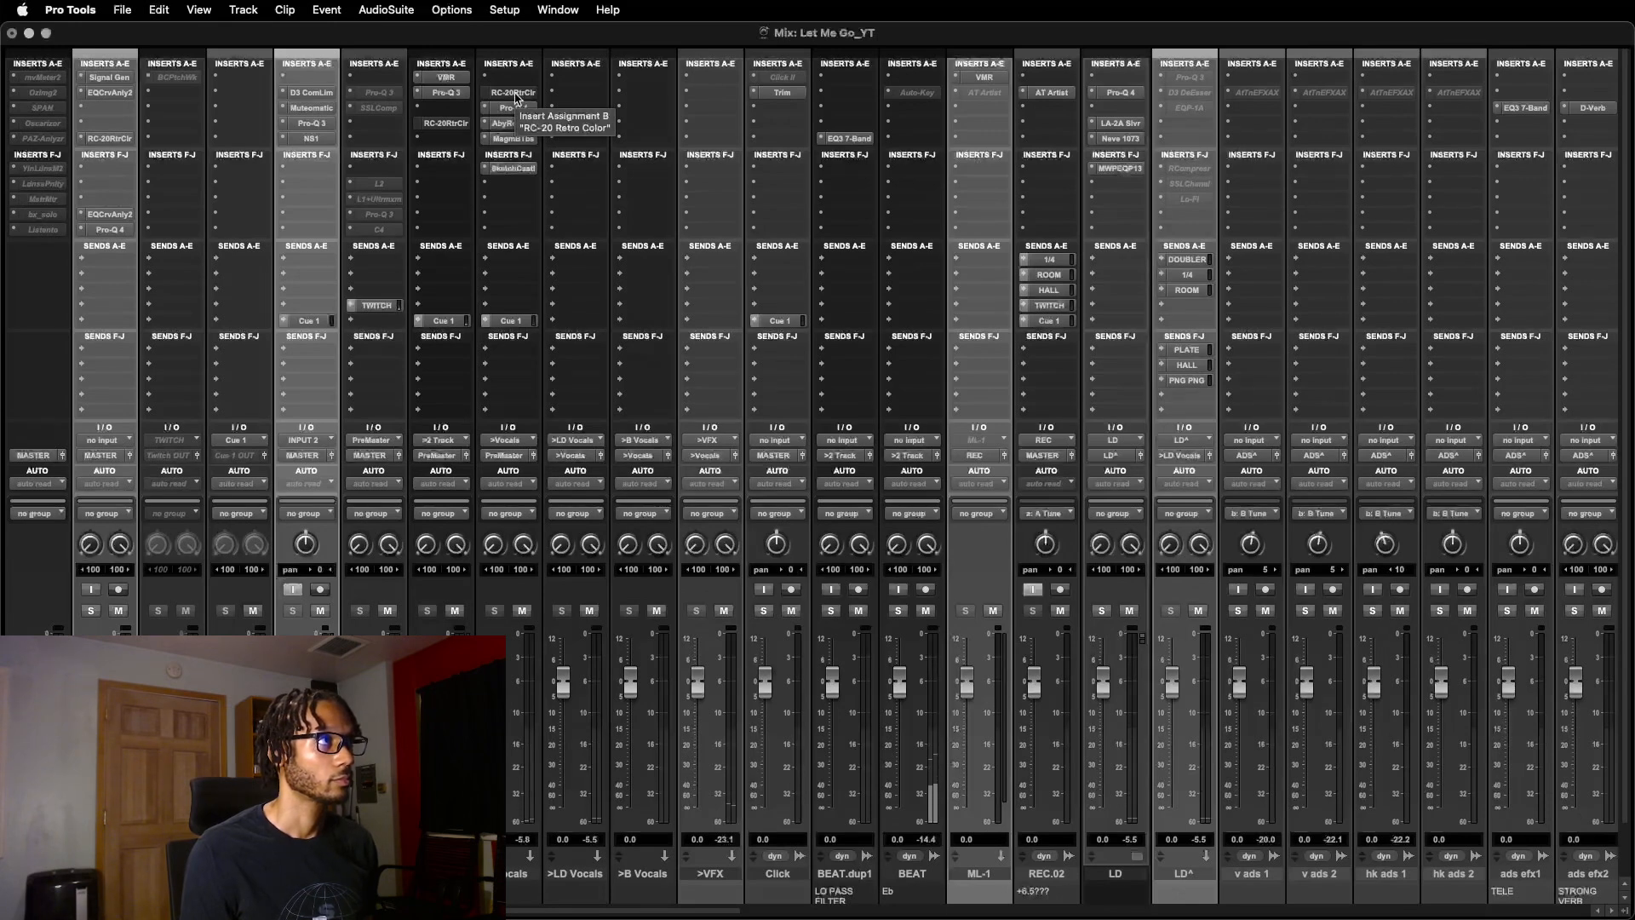
# - Toggle the bypass of both RC-20 inserts during playback to compare the mix with and without them
pyautogui.click(460, 128)
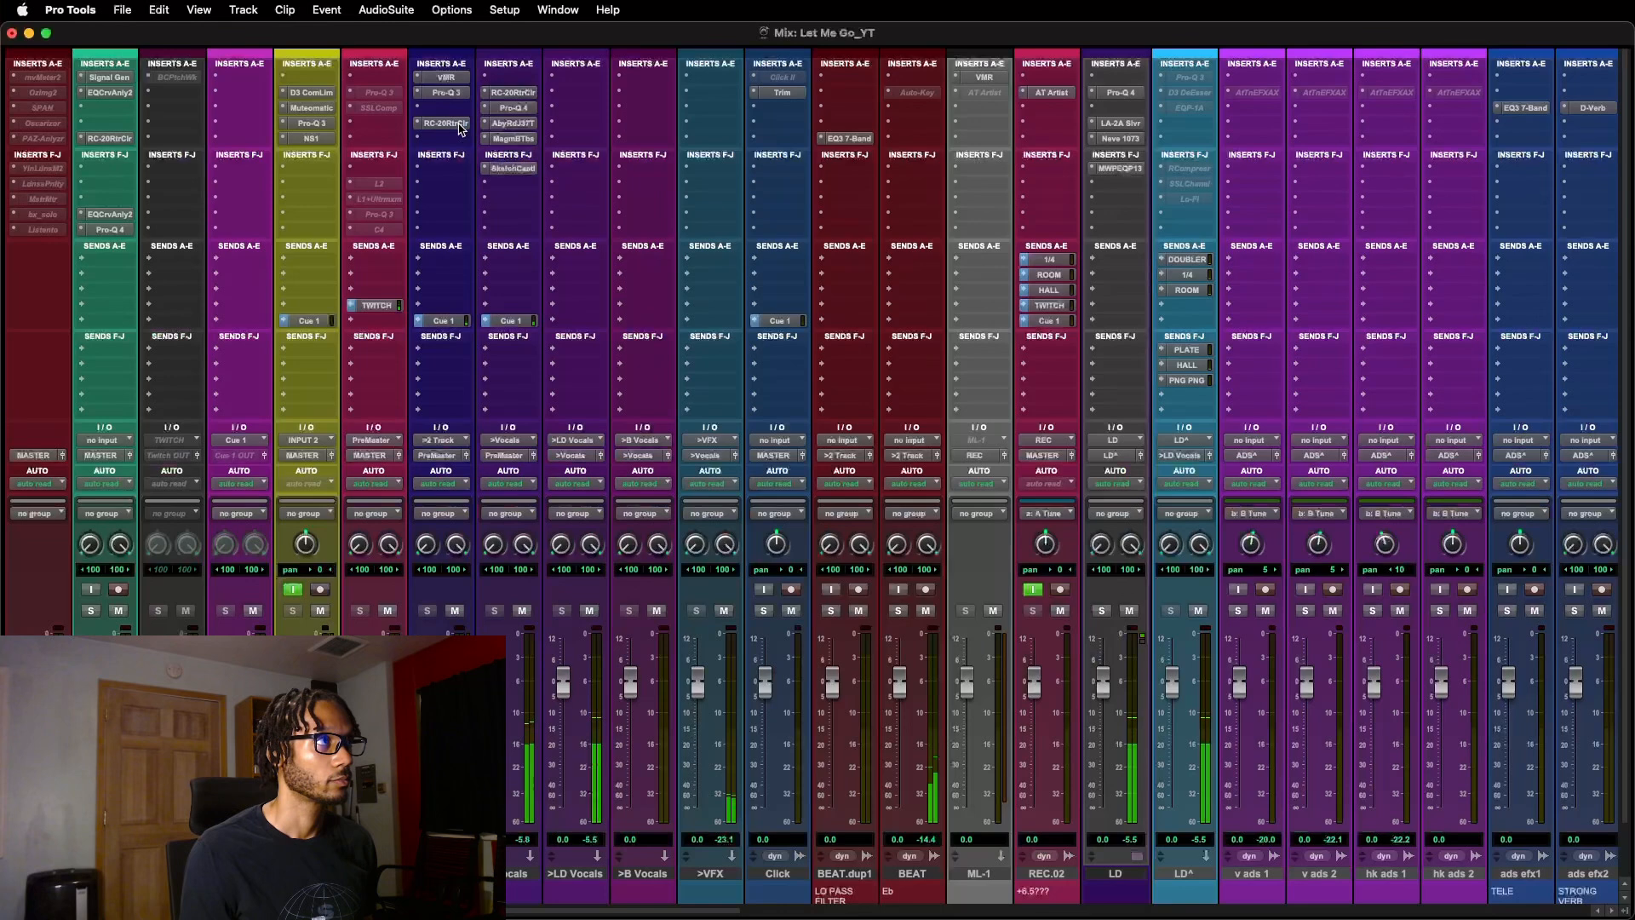
pyautogui.keyDown('super'); pyautogui.click(512, 95); pyautogui.keyUp('super')
pyautogui.keyDown('super'); pyautogui.click(460, 126); pyautogui.keyUp('super')
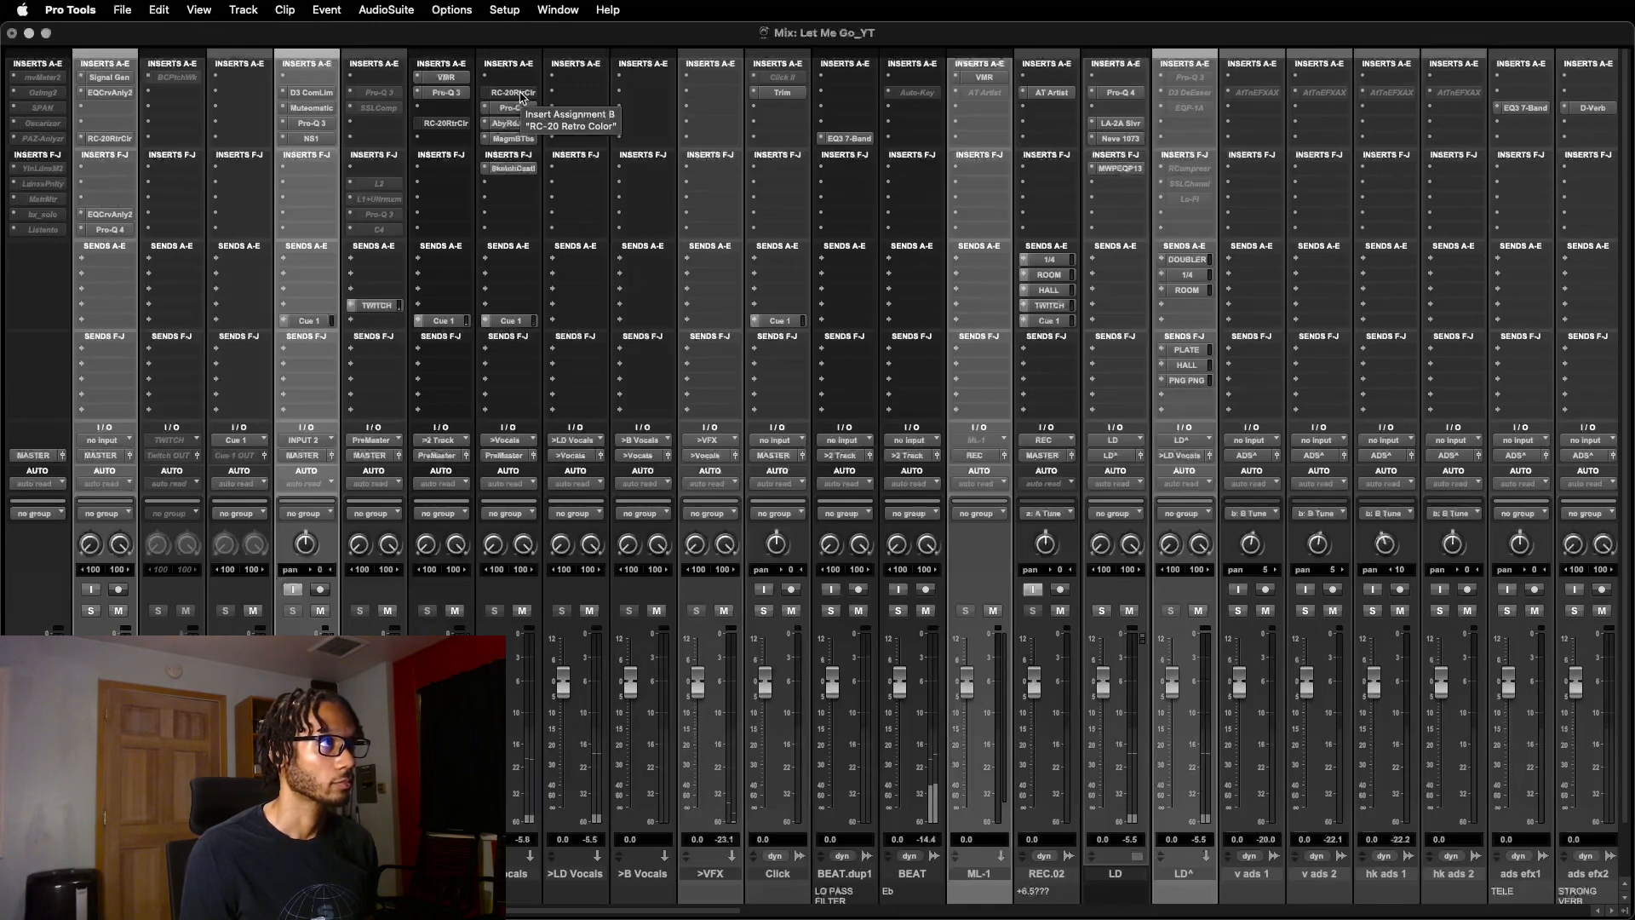
pyautogui.click(457, 145)
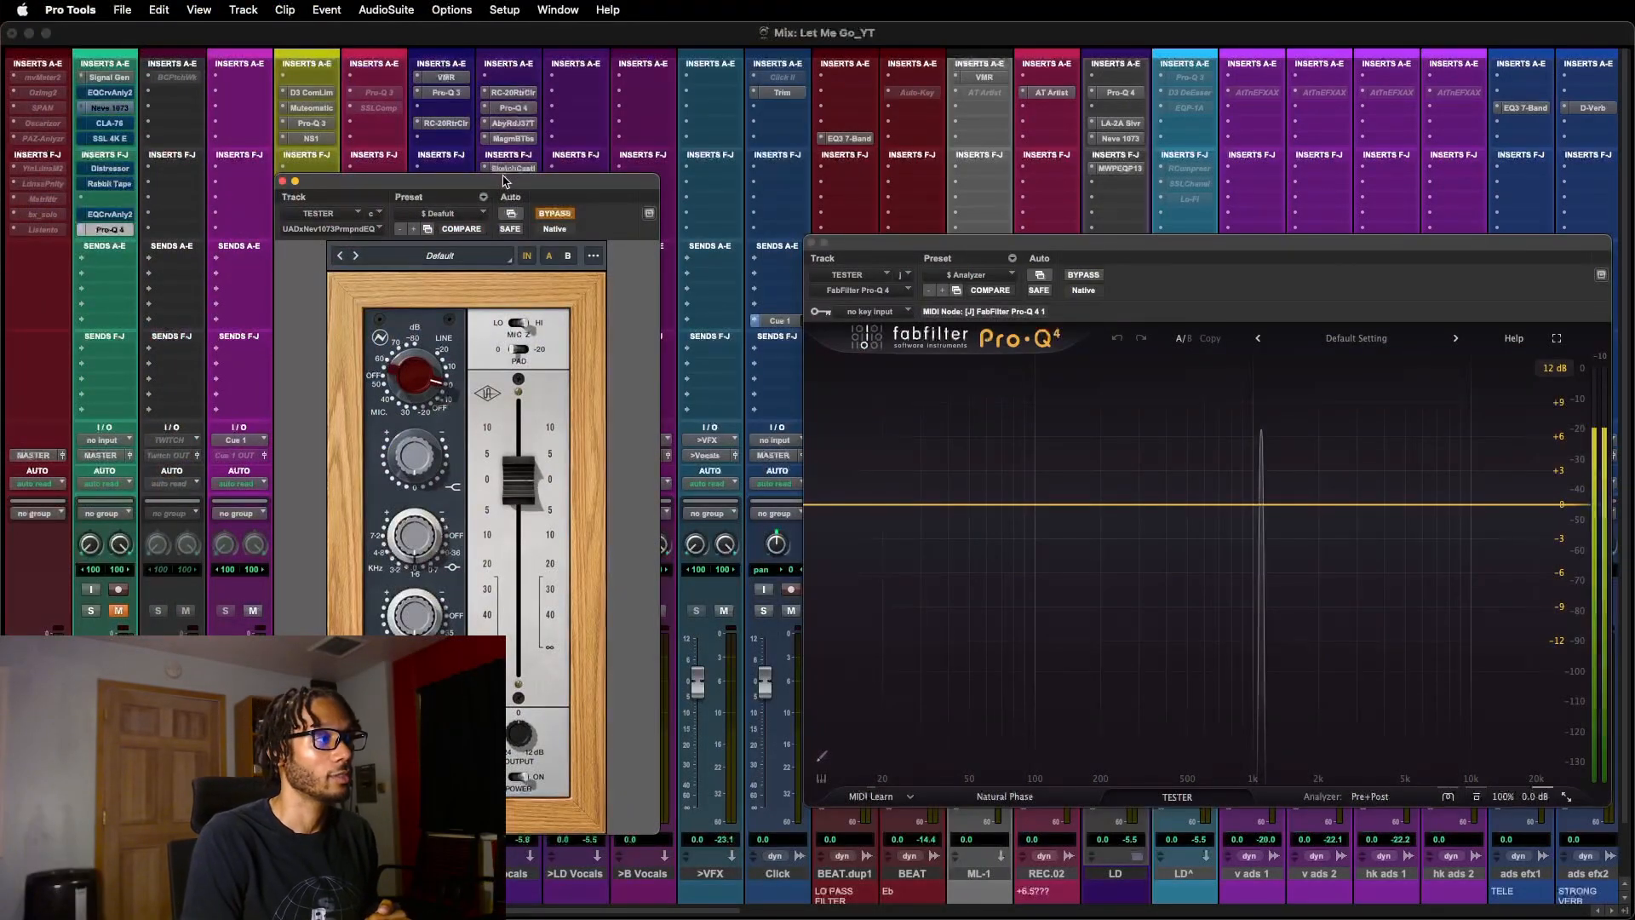
# - Activate the Neve 1073 with a higher input gain and the CLA-76 on the TESTER track
pyautogui.click(554, 213)
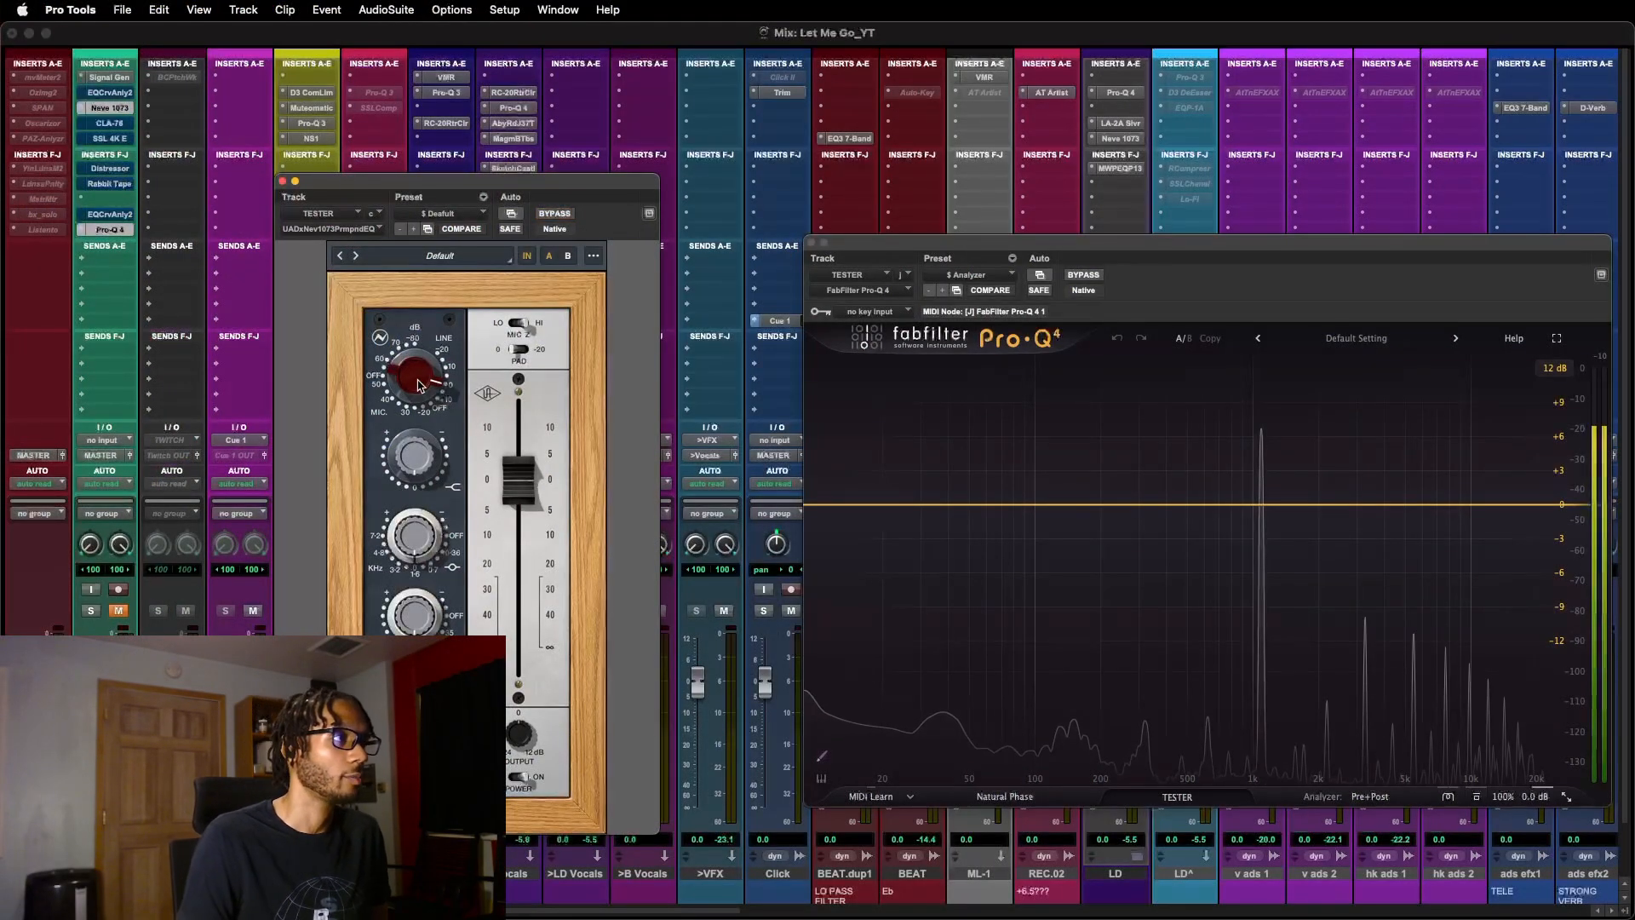
pyautogui.moveTo(417, 379); pyautogui.dragTo(418, 388)
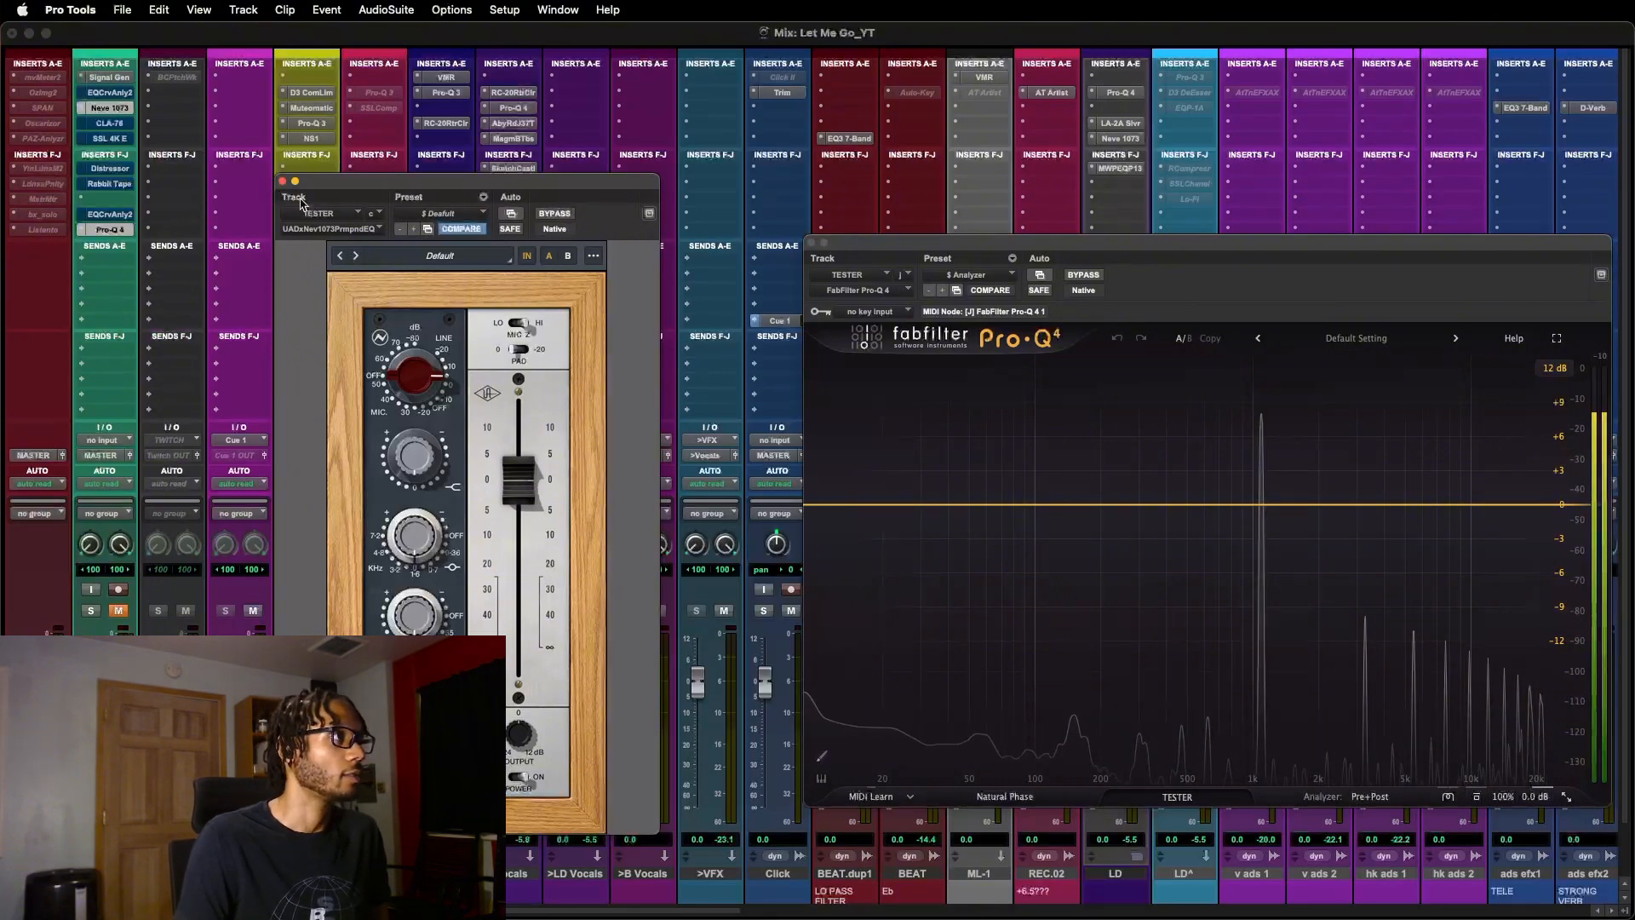
pyautogui.click(110, 124)
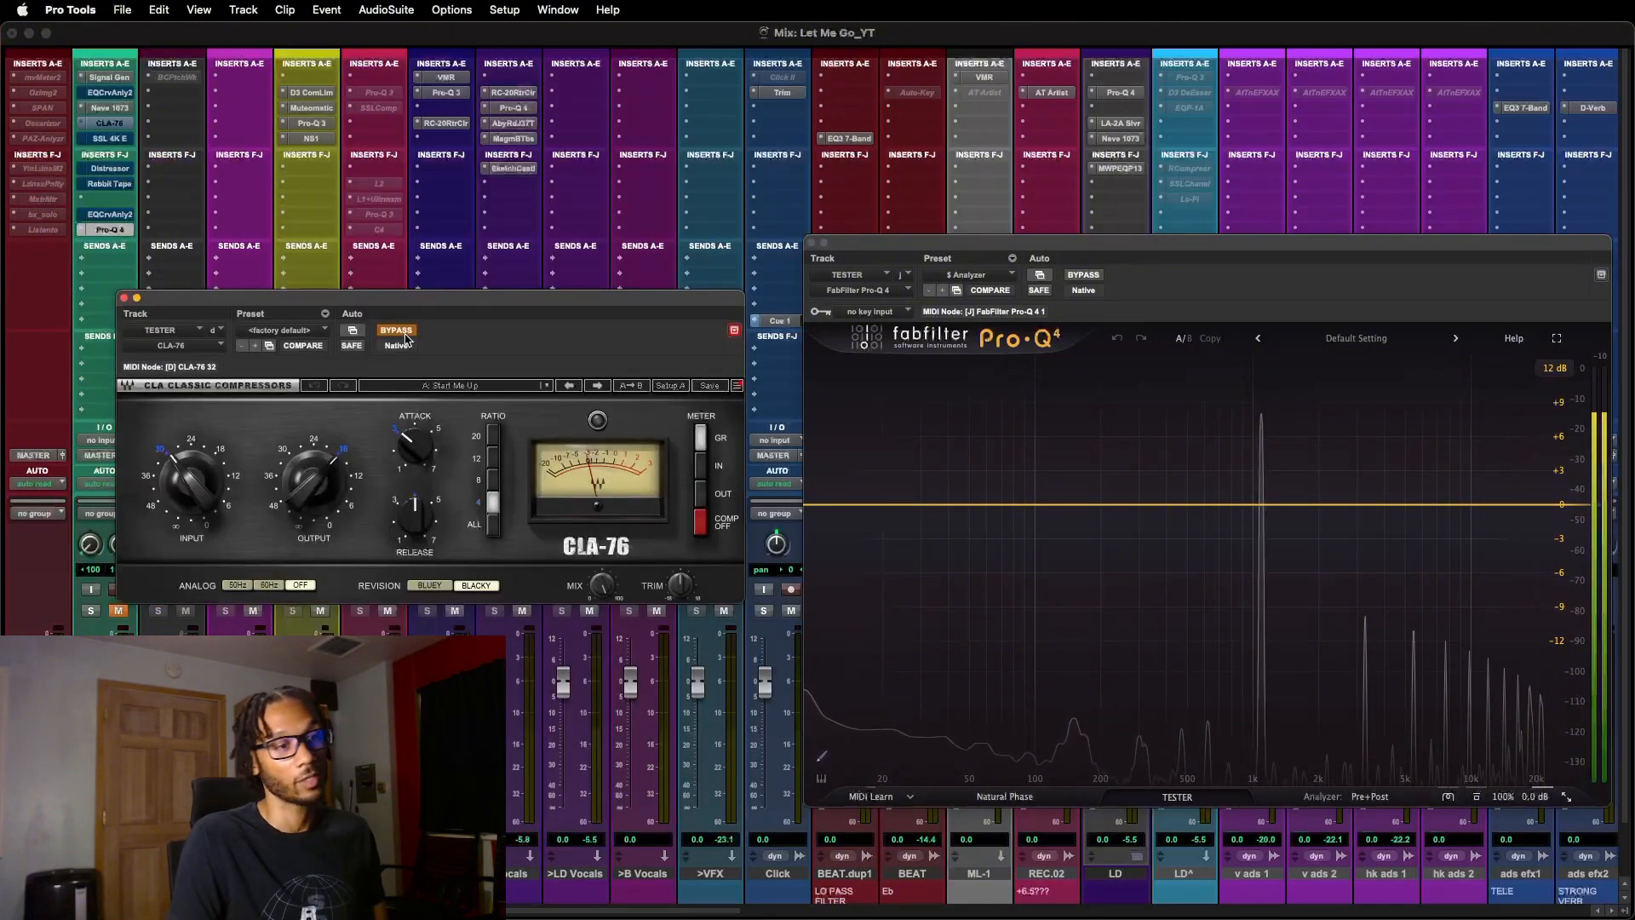
pyautogui.click(404, 333)
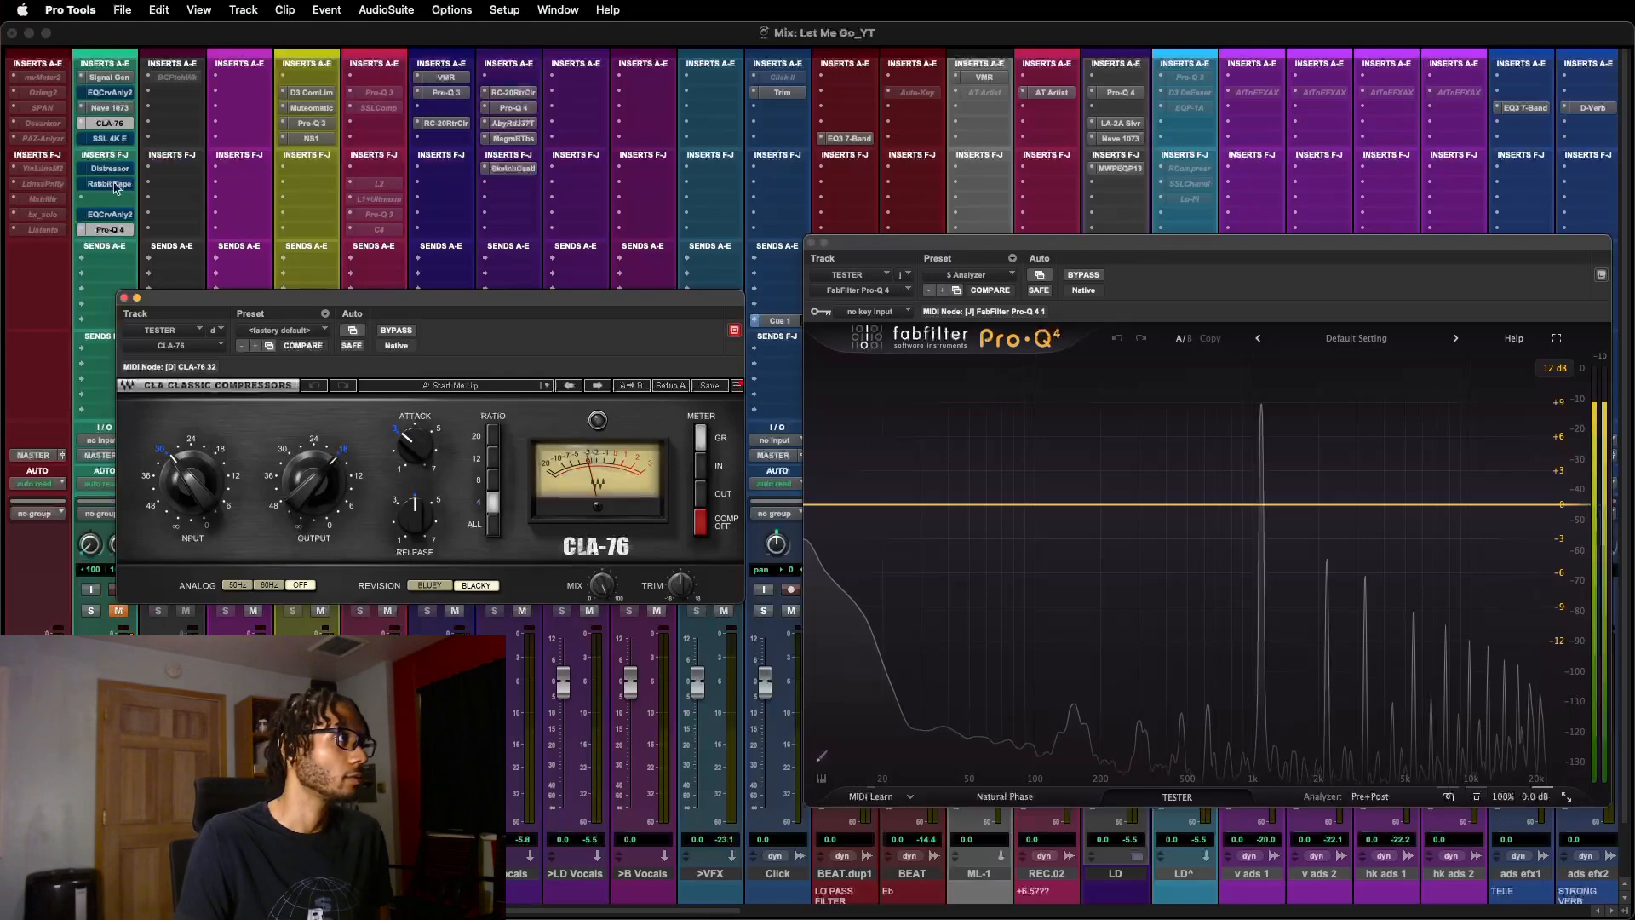
# - Take the SSL 4K E and the Distressor on the TESTER track out of bypass
pyautogui.click(109, 138)
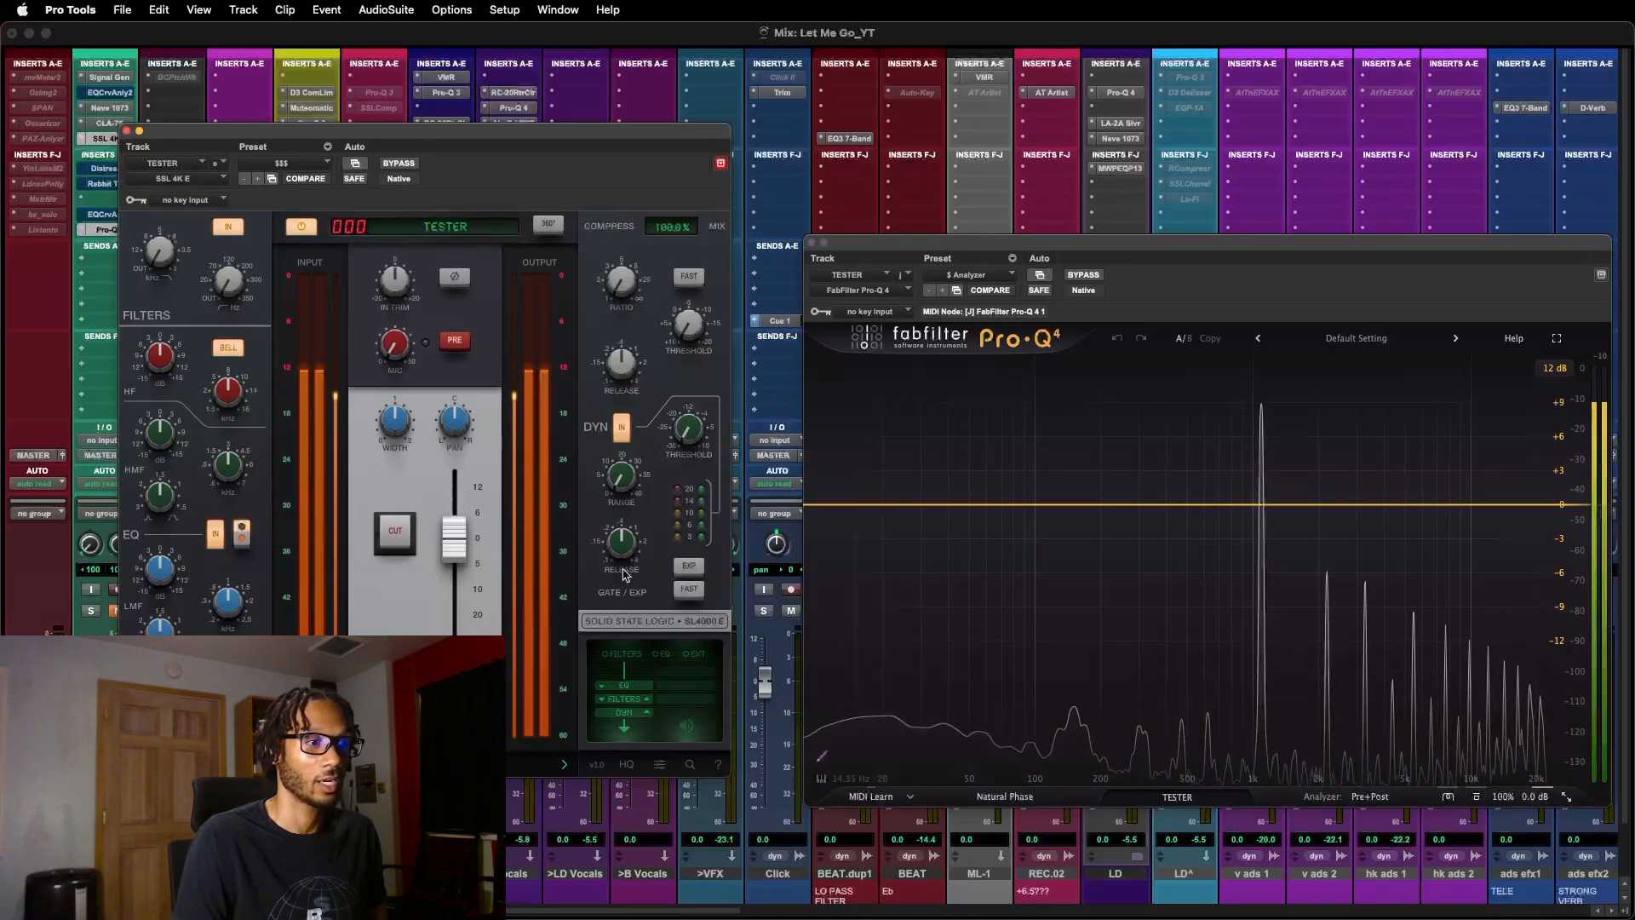
pyautogui.click(104, 169)
pyautogui.moveTo(417, 133); pyautogui.dragTo(310, 132)
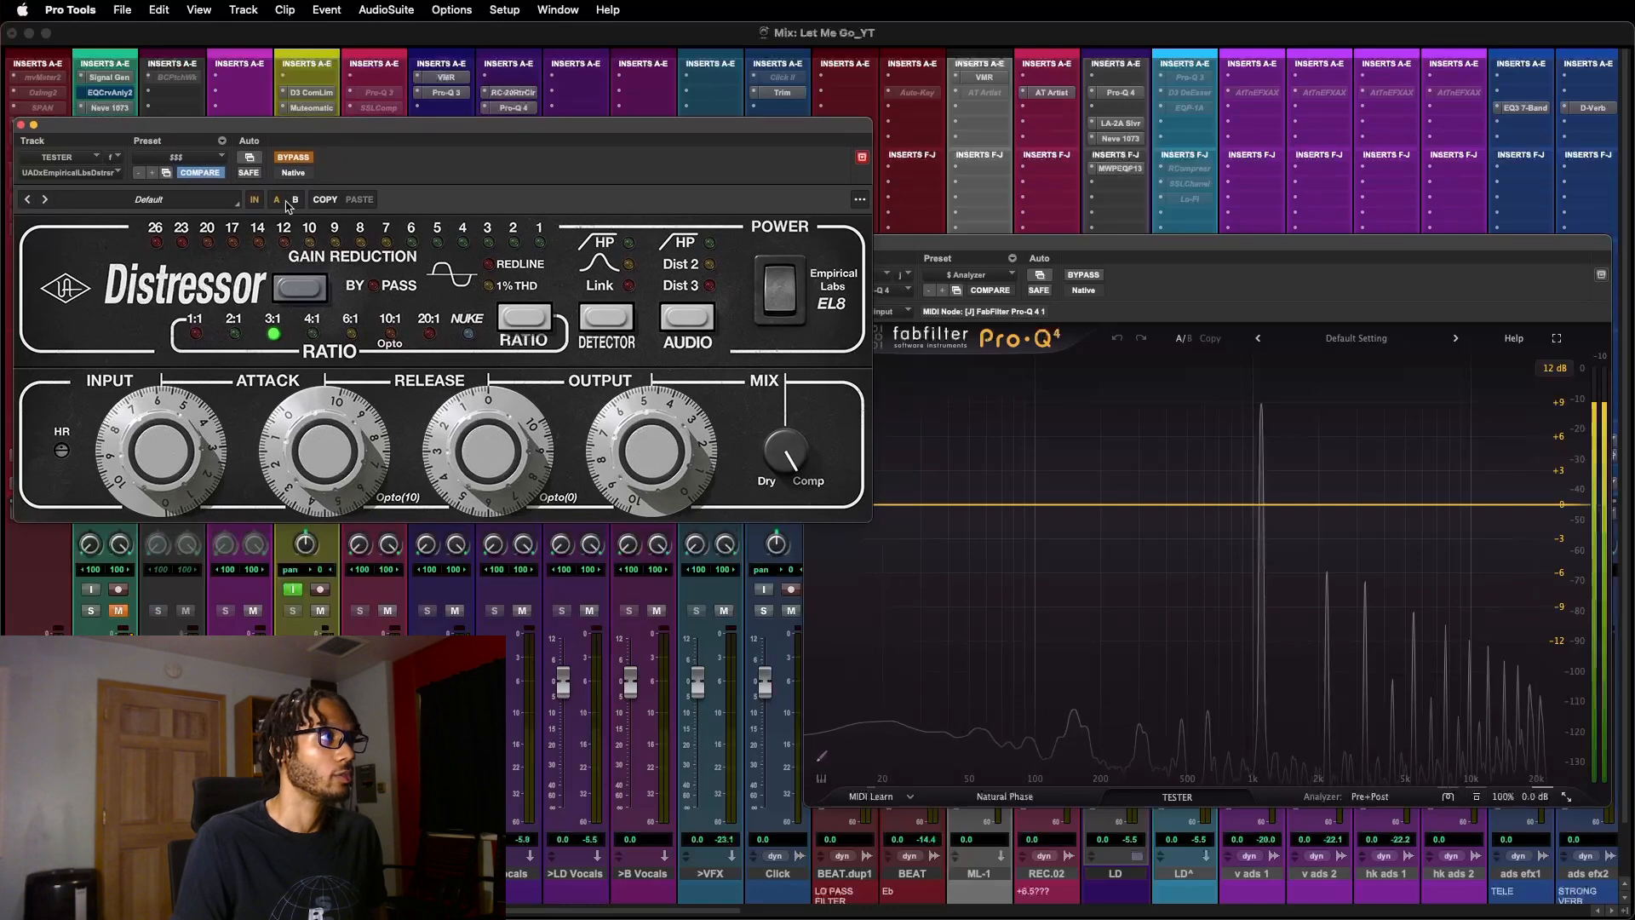
pyautogui.click(291, 160)
# - Take Rabbit Tape on the TESTER track out of bypass and close all plug-in windows
pyautogui.click(115, 157)
pyautogui.click(174, 175)
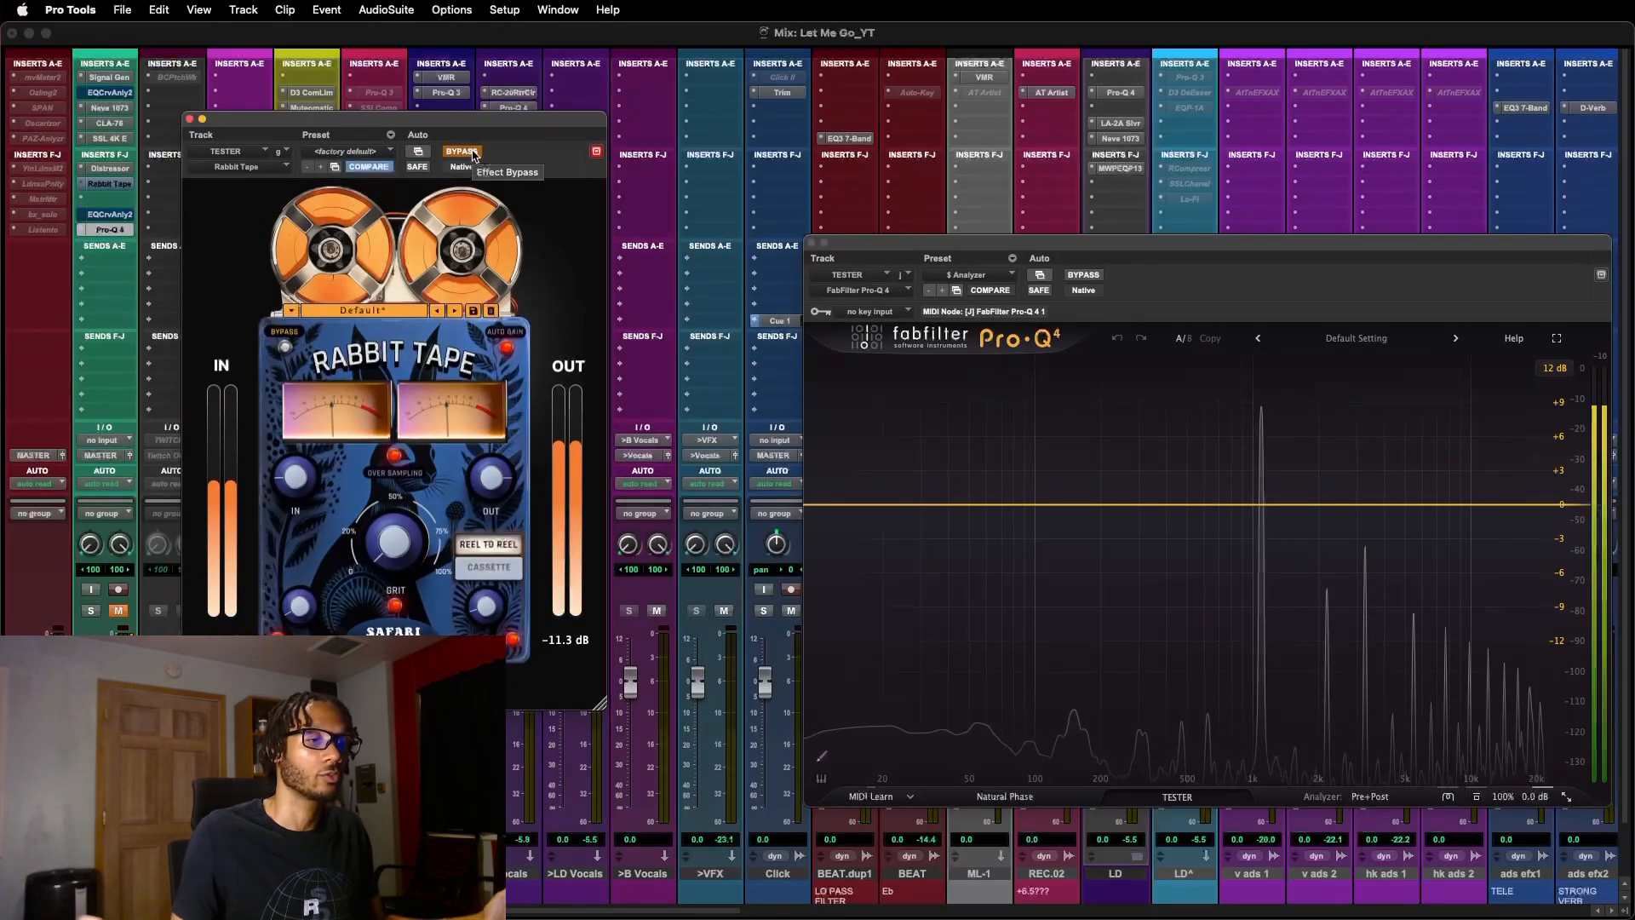
pyautogui.click(462, 152)
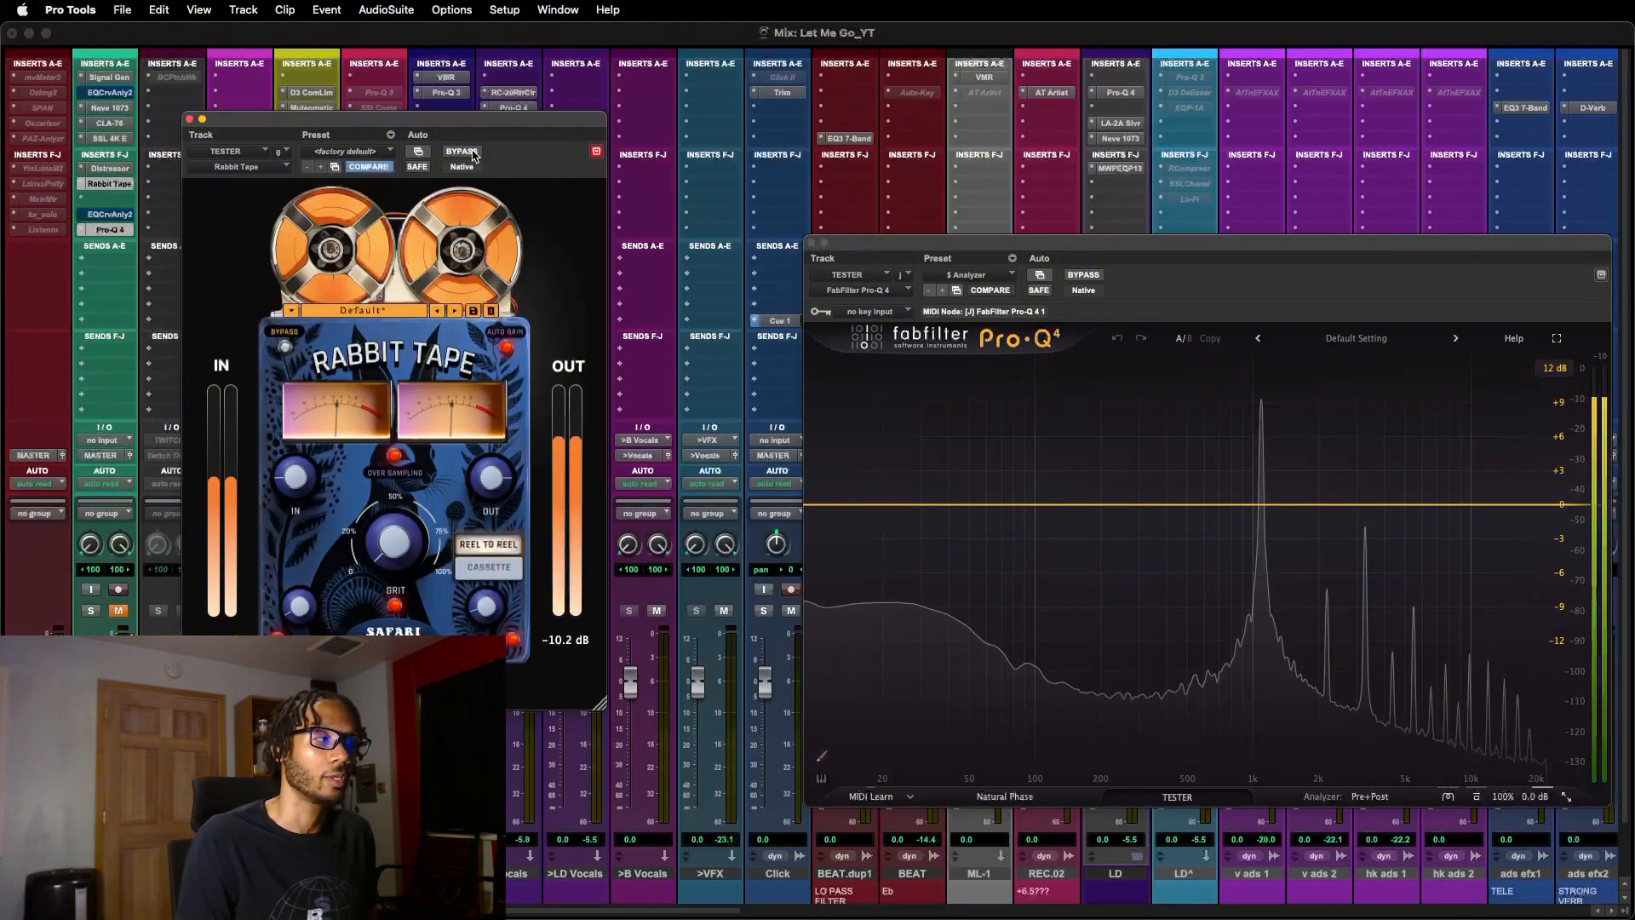
pyautogui.press('alt+super+w')
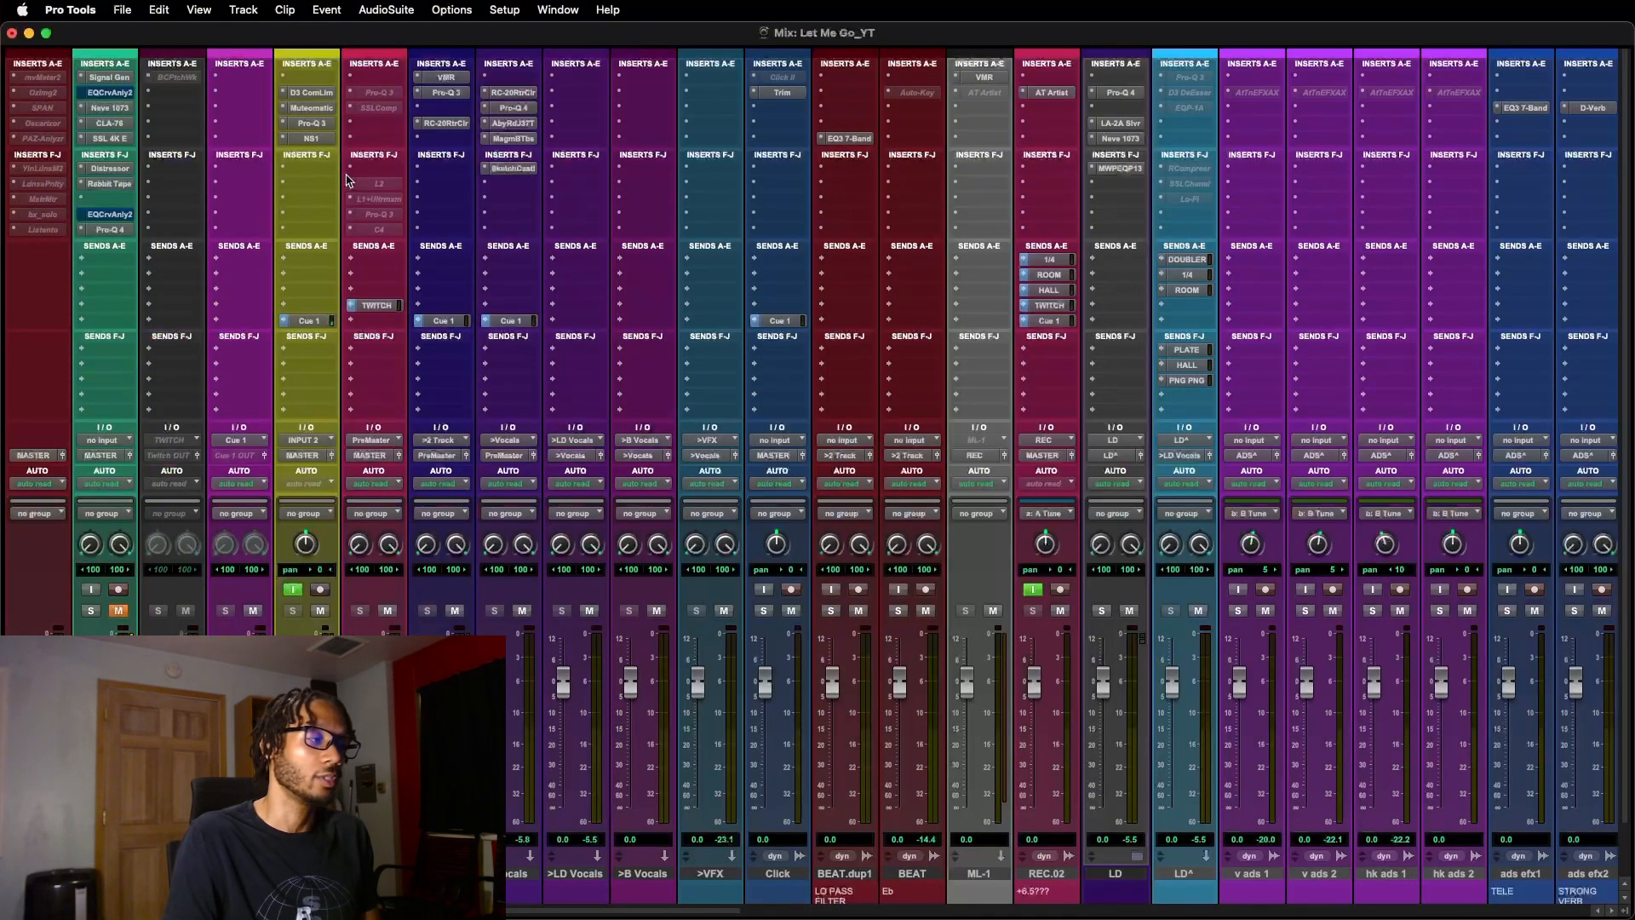
# - Mute the >2 Track bus and take the Pro-Q 4 insert on the LD track out of bypass
pyautogui.click(455, 611)
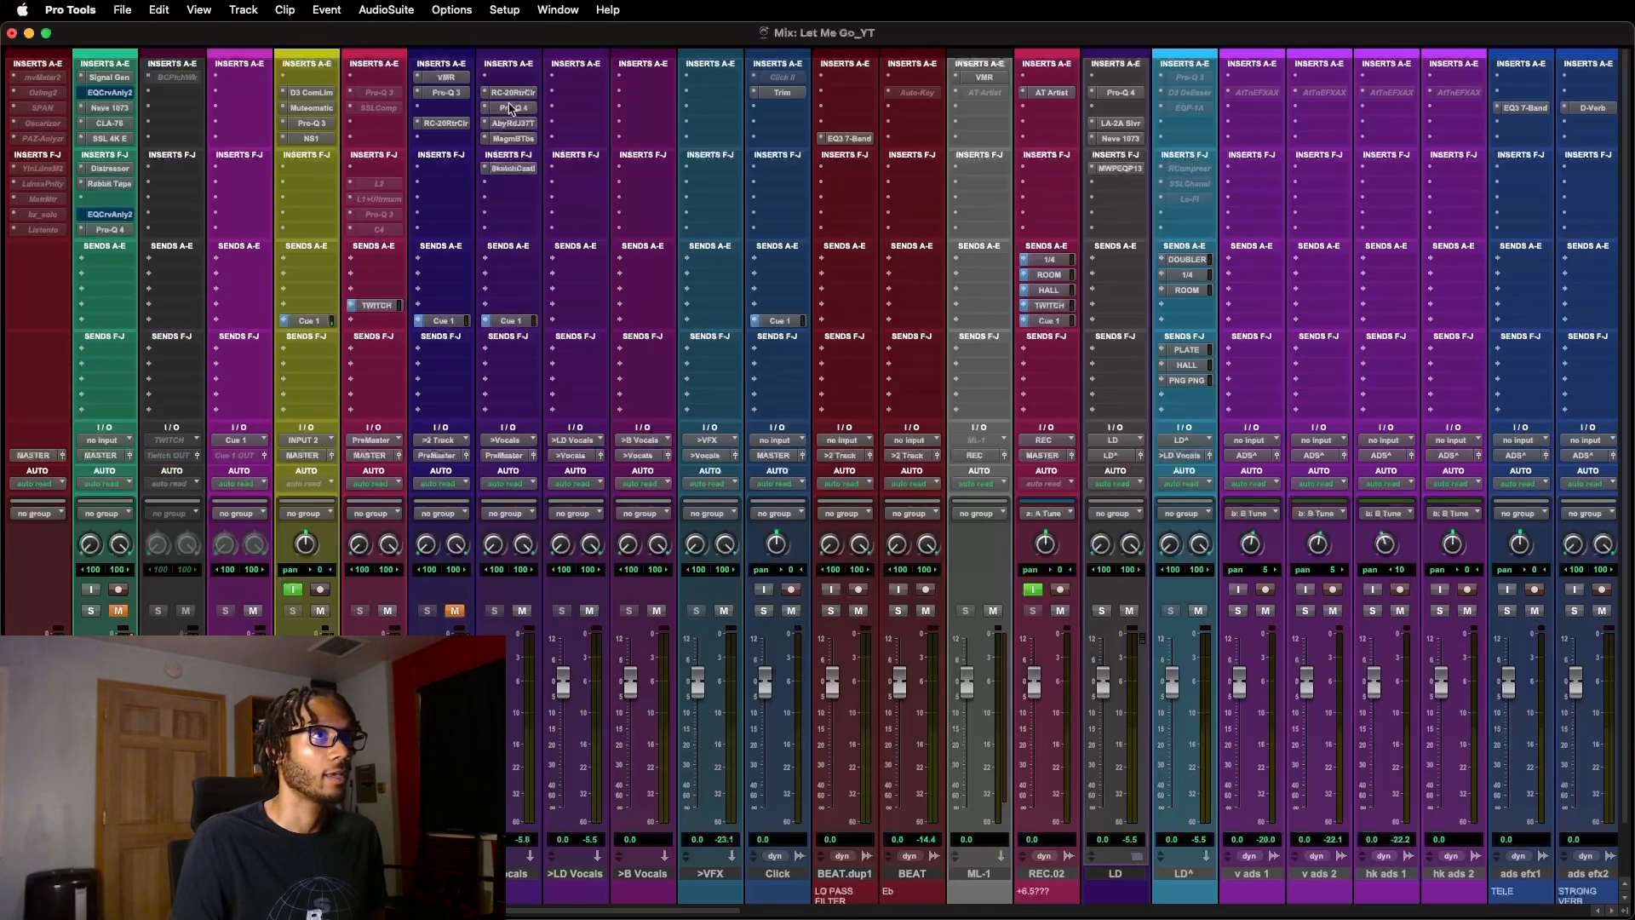
pyautogui.click(1121, 92)
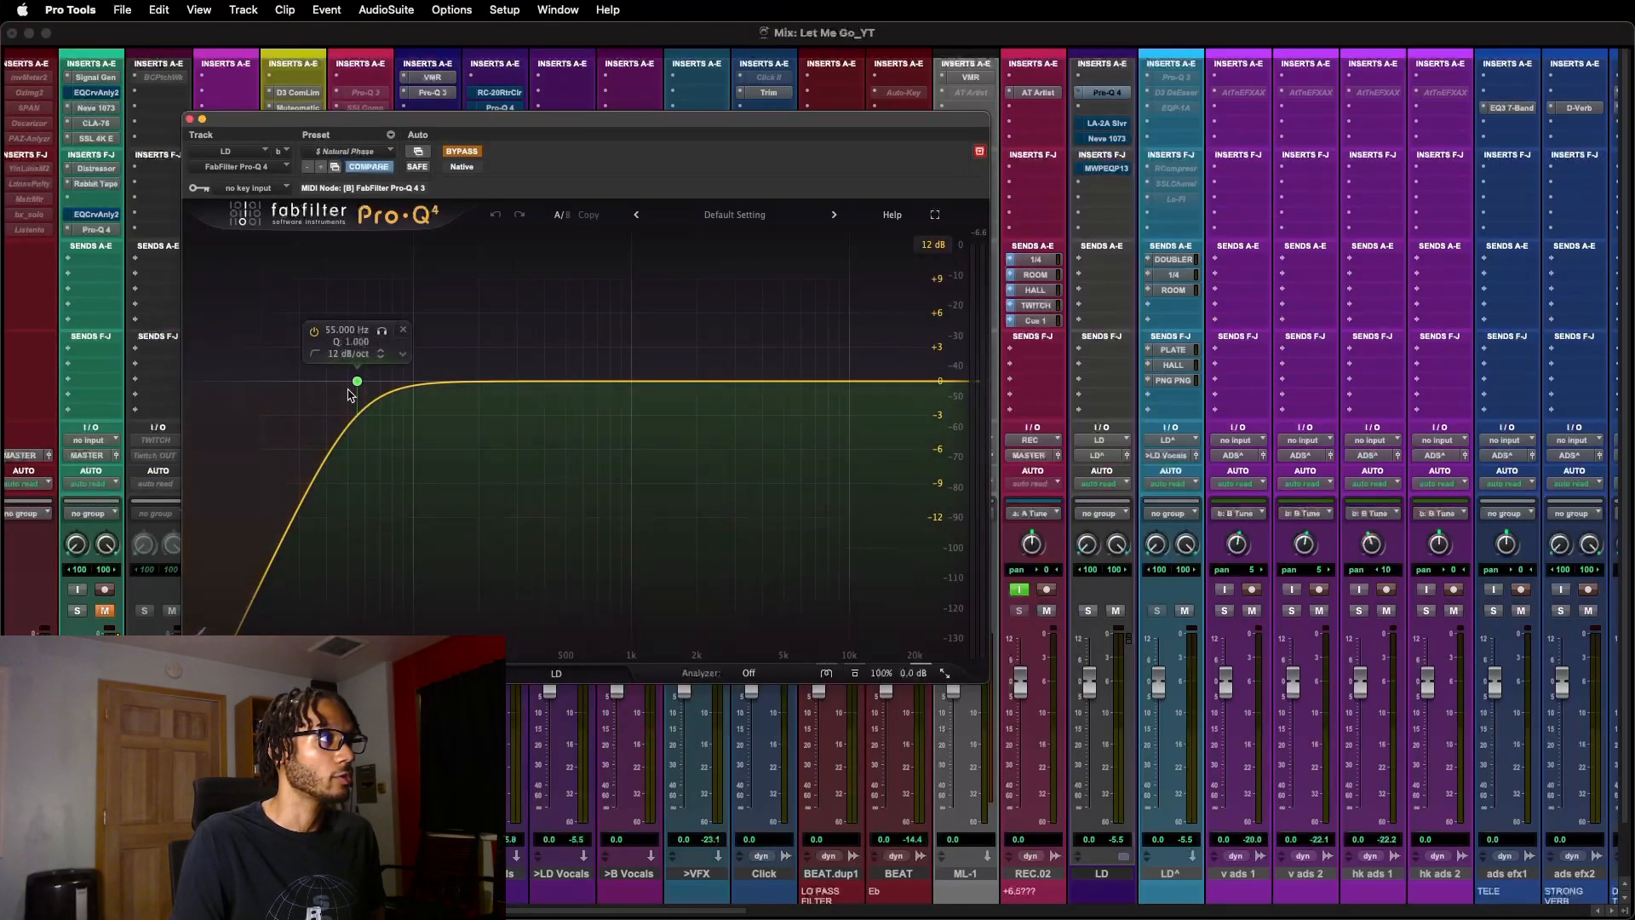
pyautogui.click(466, 153)
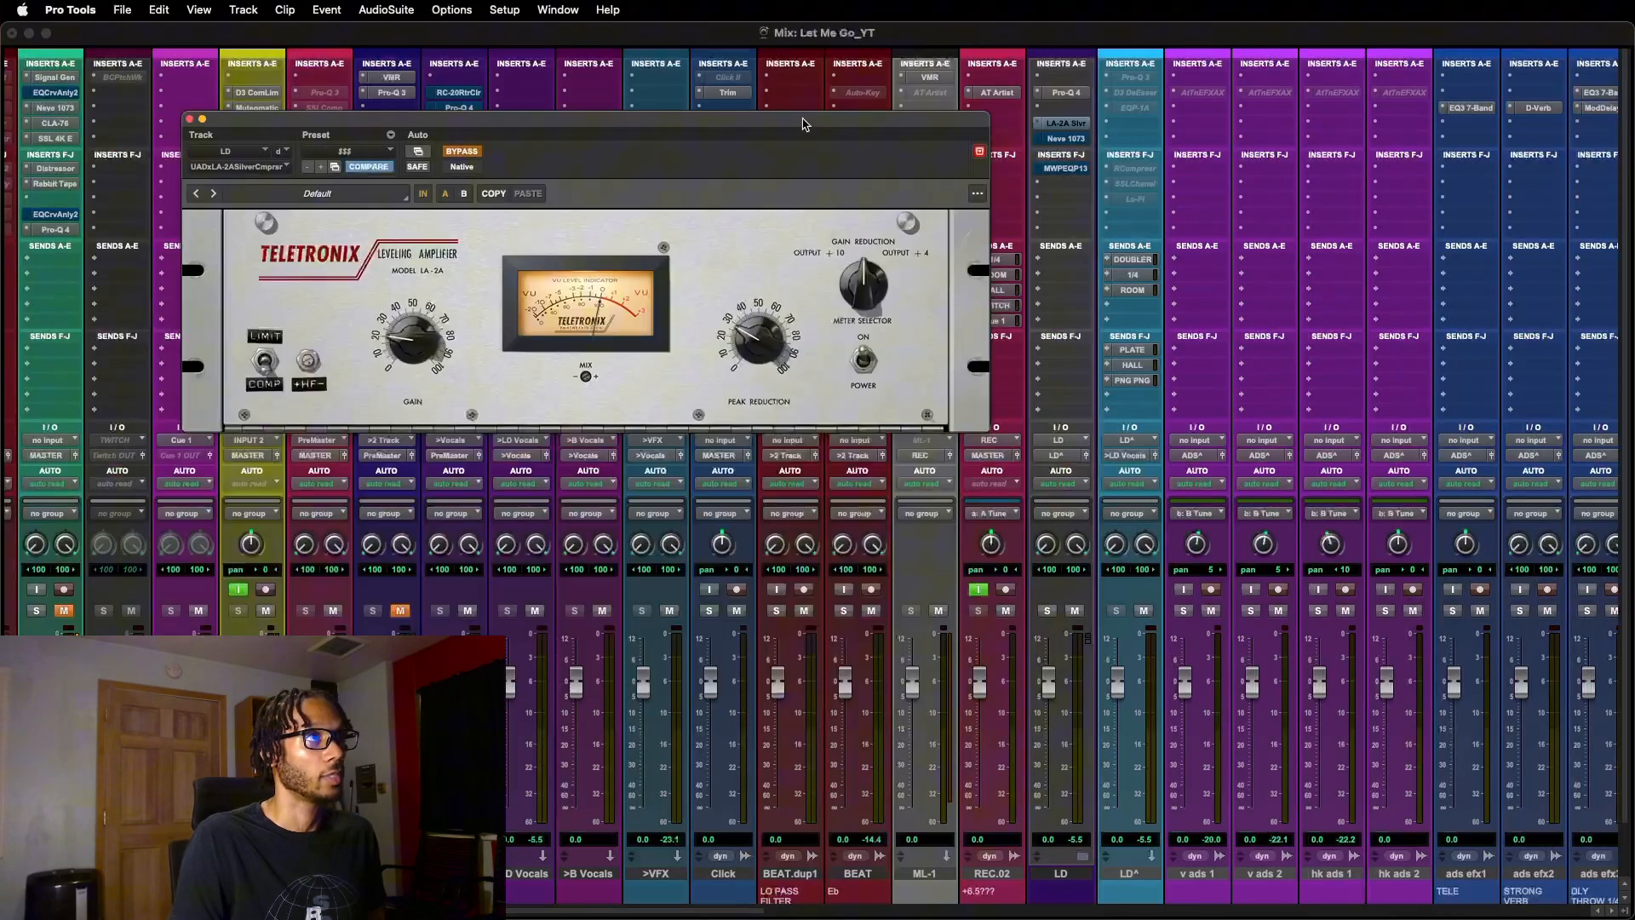
# - Play the session and toggle the bypass of the LD track's LA-2A to compare the vocal with and without it
pyautogui.moveTo(804, 119); pyautogui.dragTo(1035, 170)
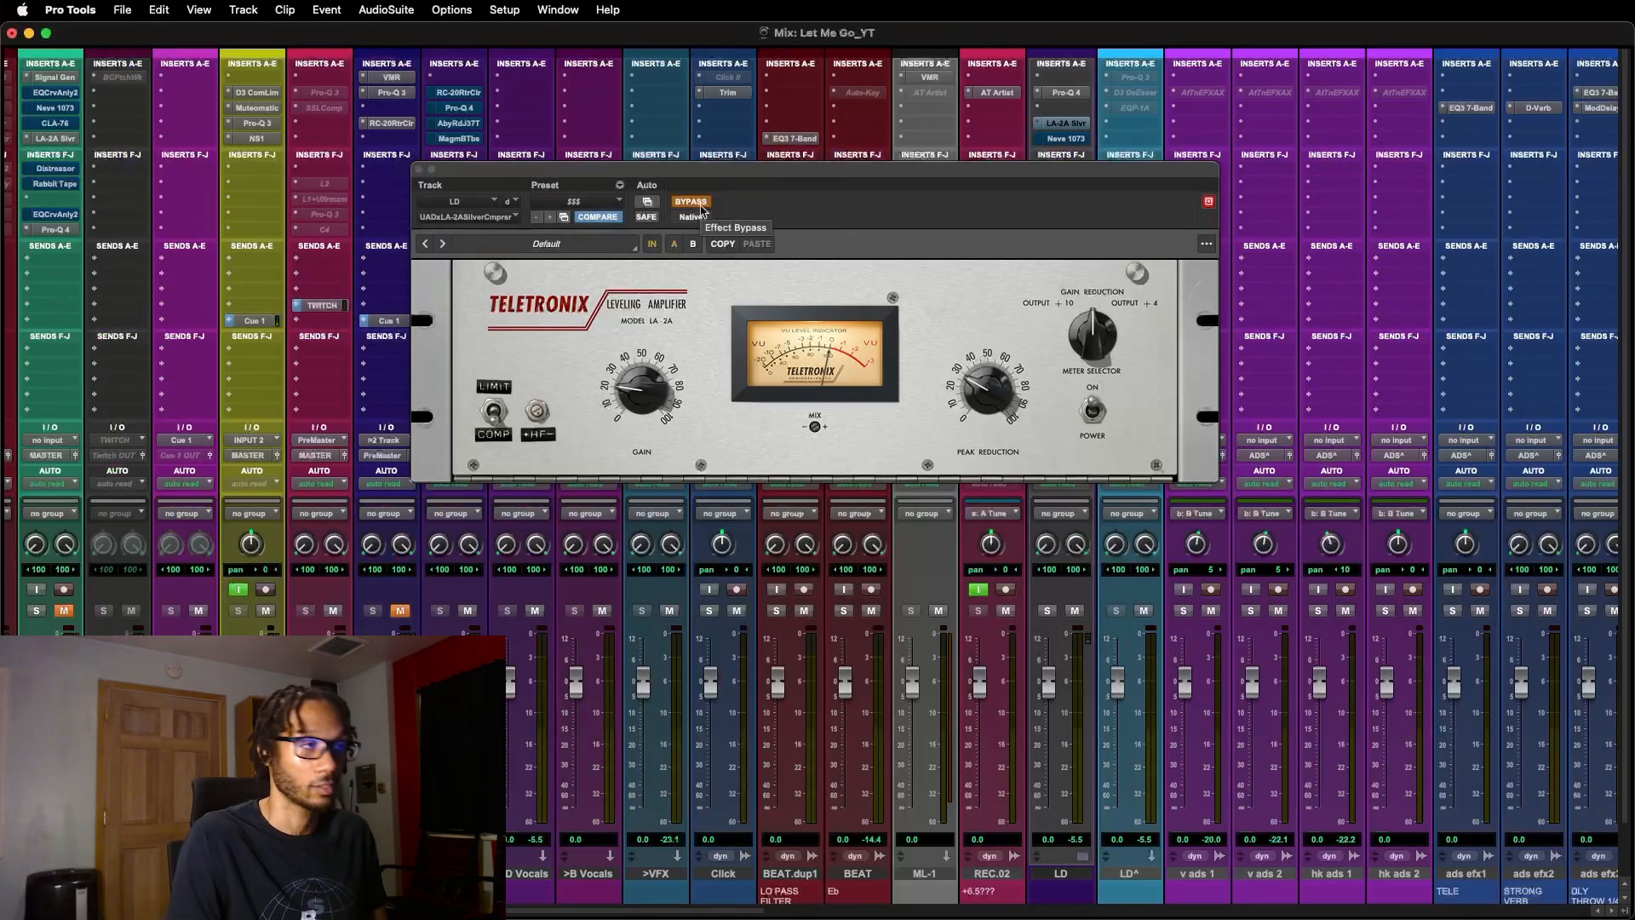
pyautogui.press('space')
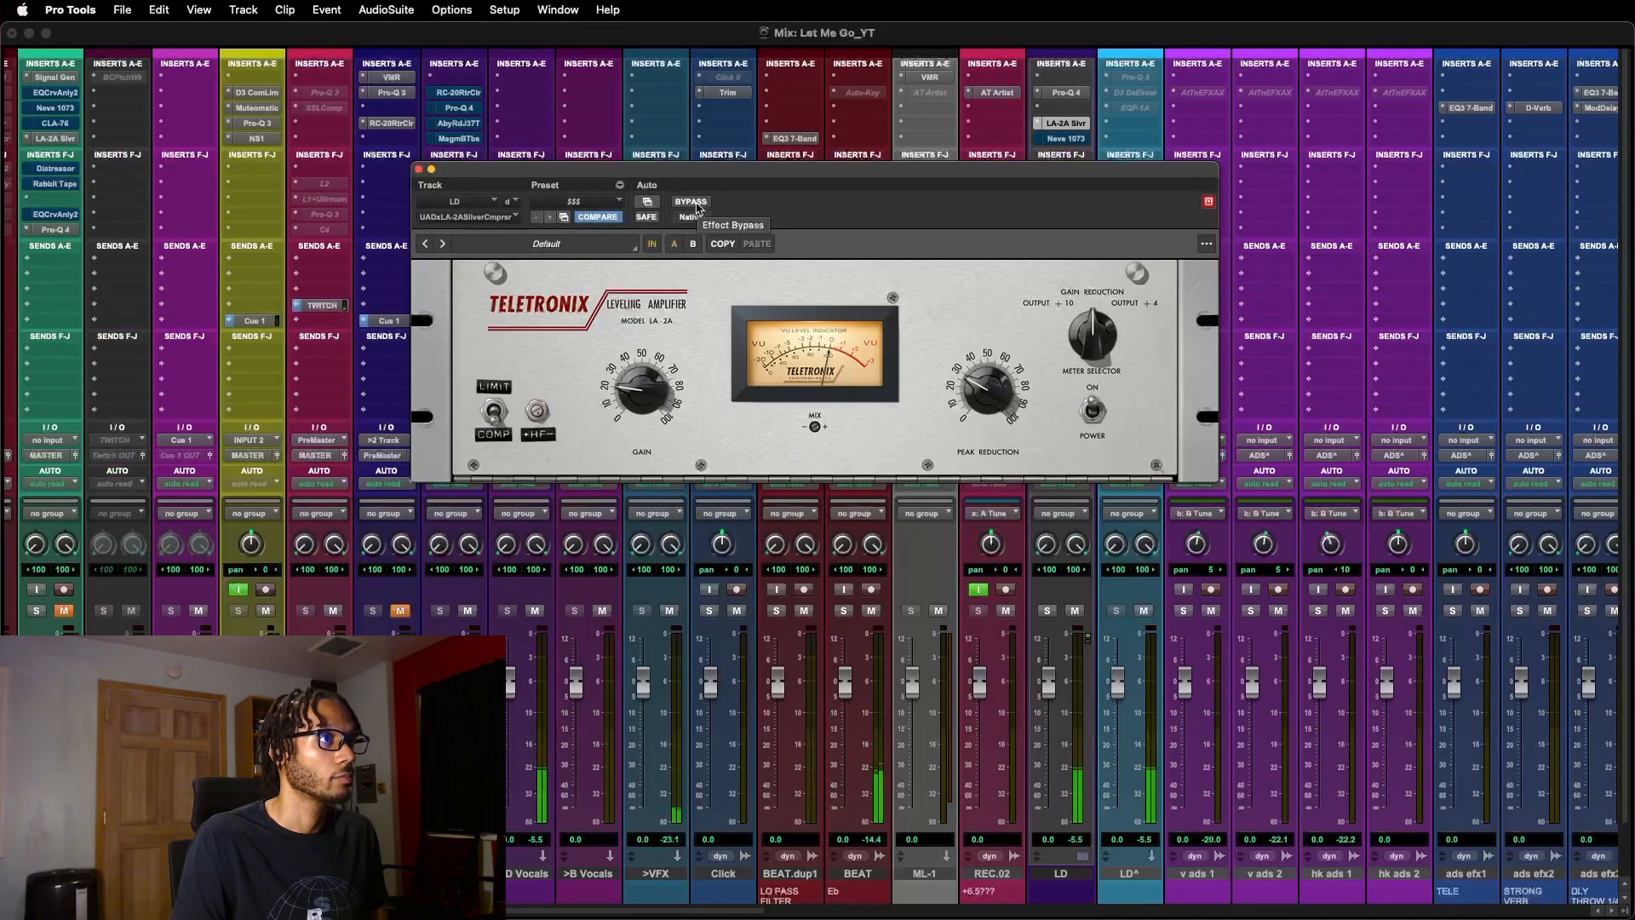
pyautogui.click(696, 205)
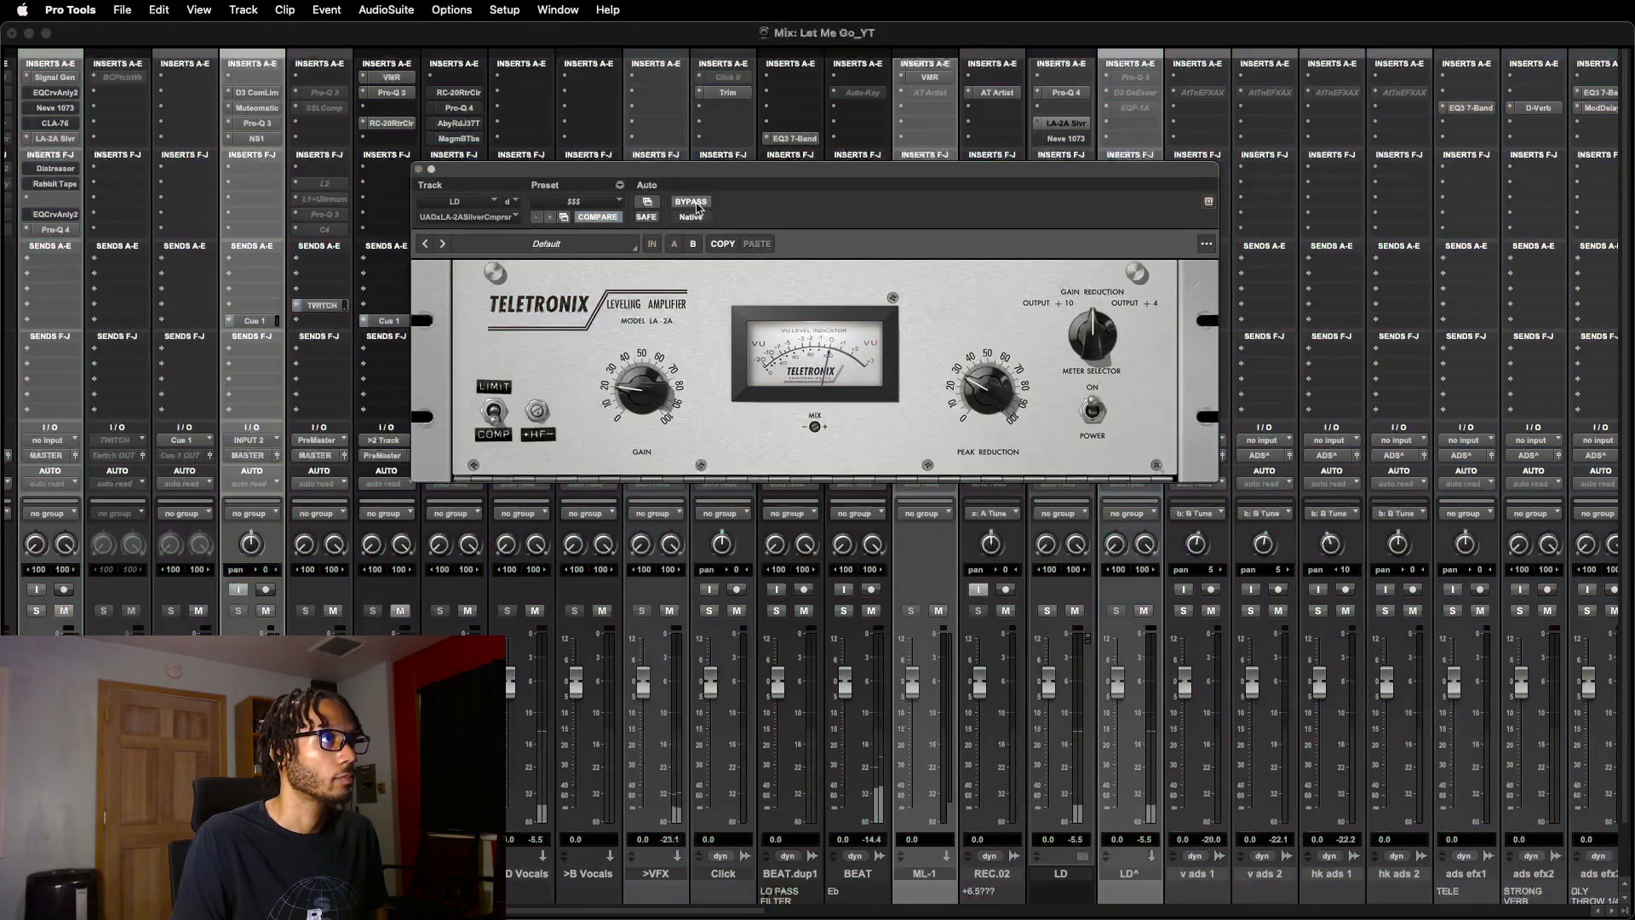
pyautogui.click(696, 204)
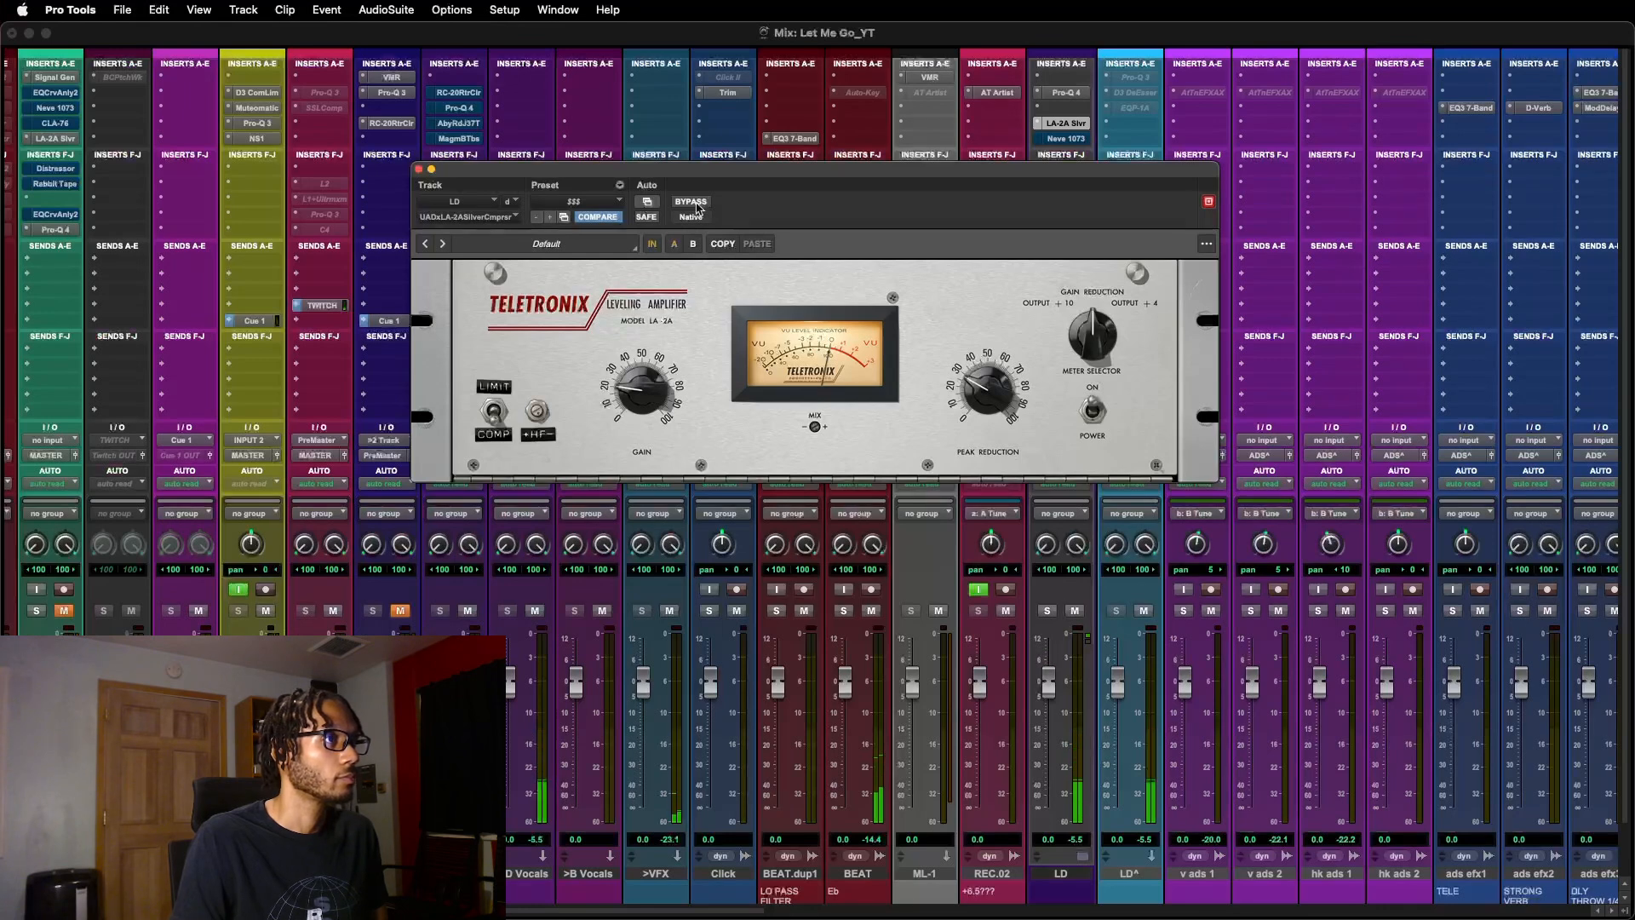
# - Toggle the bypass of the LD track's LA-2A once more during playback to compare the vocal
pyautogui.click(696, 204)
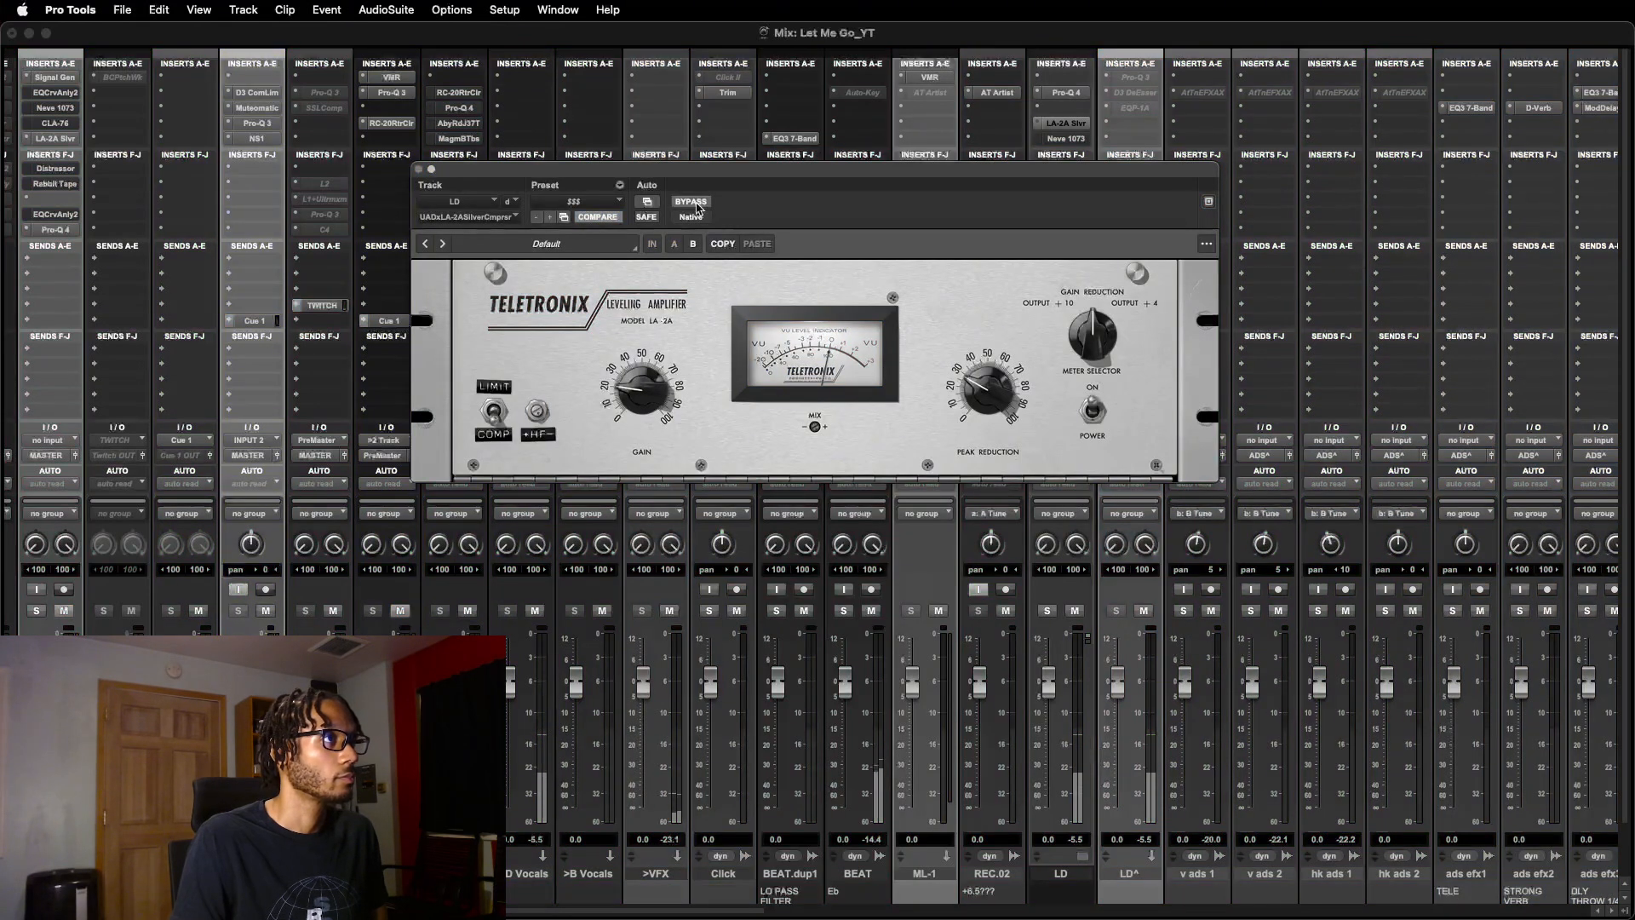
pyautogui.click(695, 204)
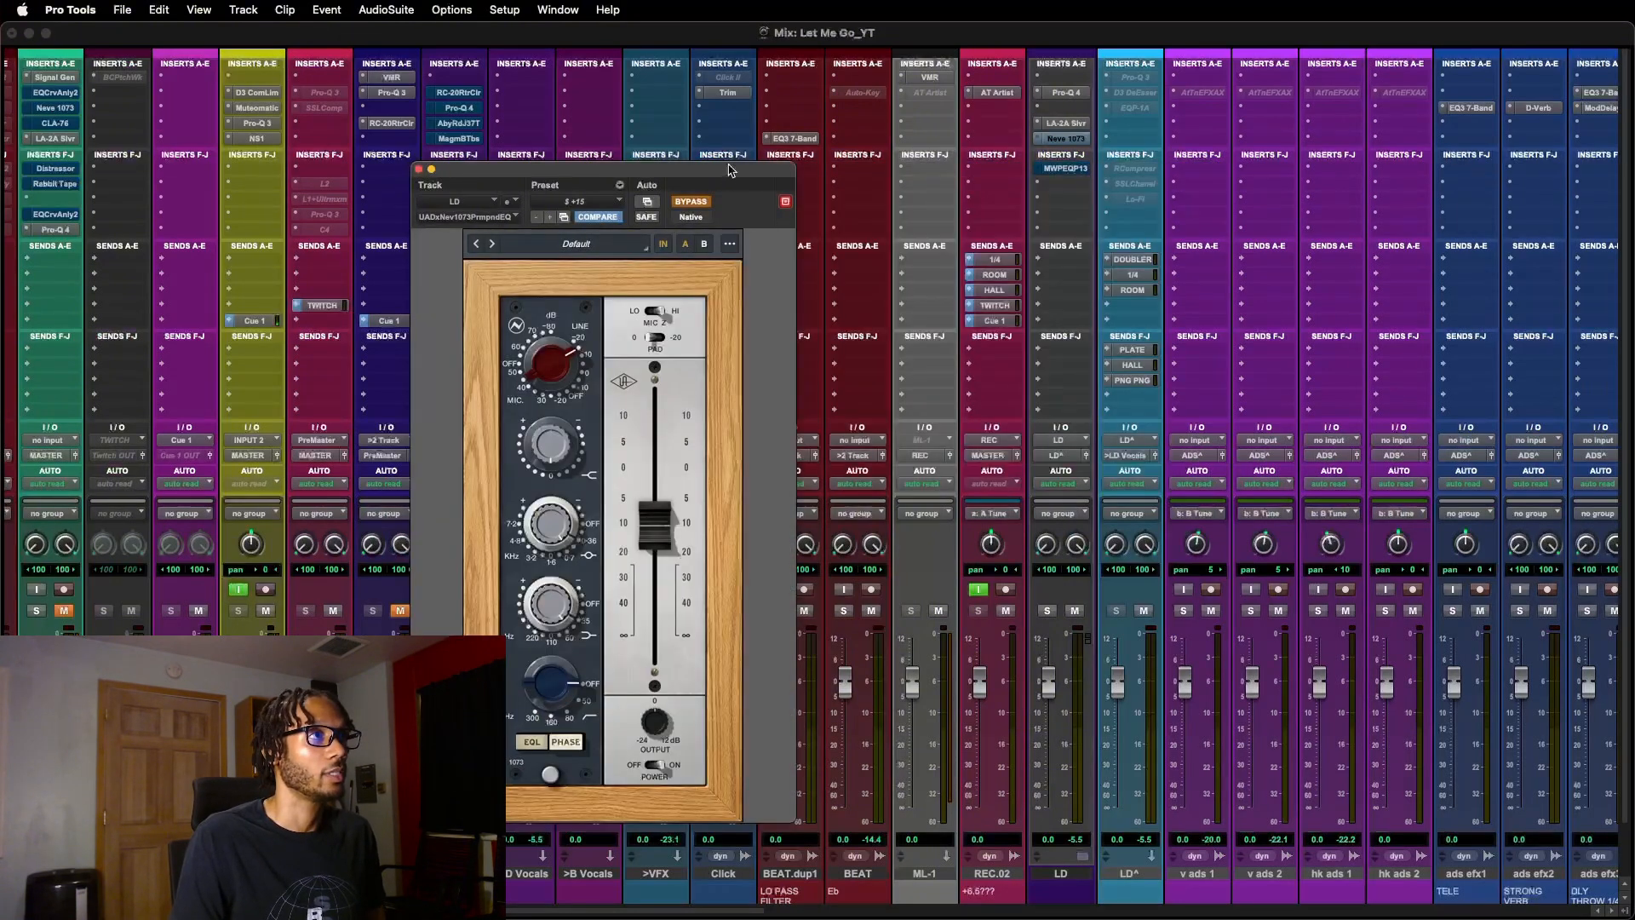
# - Copy the LD track's Neve 1073 to insert E of the TESTER track and check it with the EQ curve analyzer
pyautogui.moveTo(728, 170); pyautogui.dragTo(886, 93)
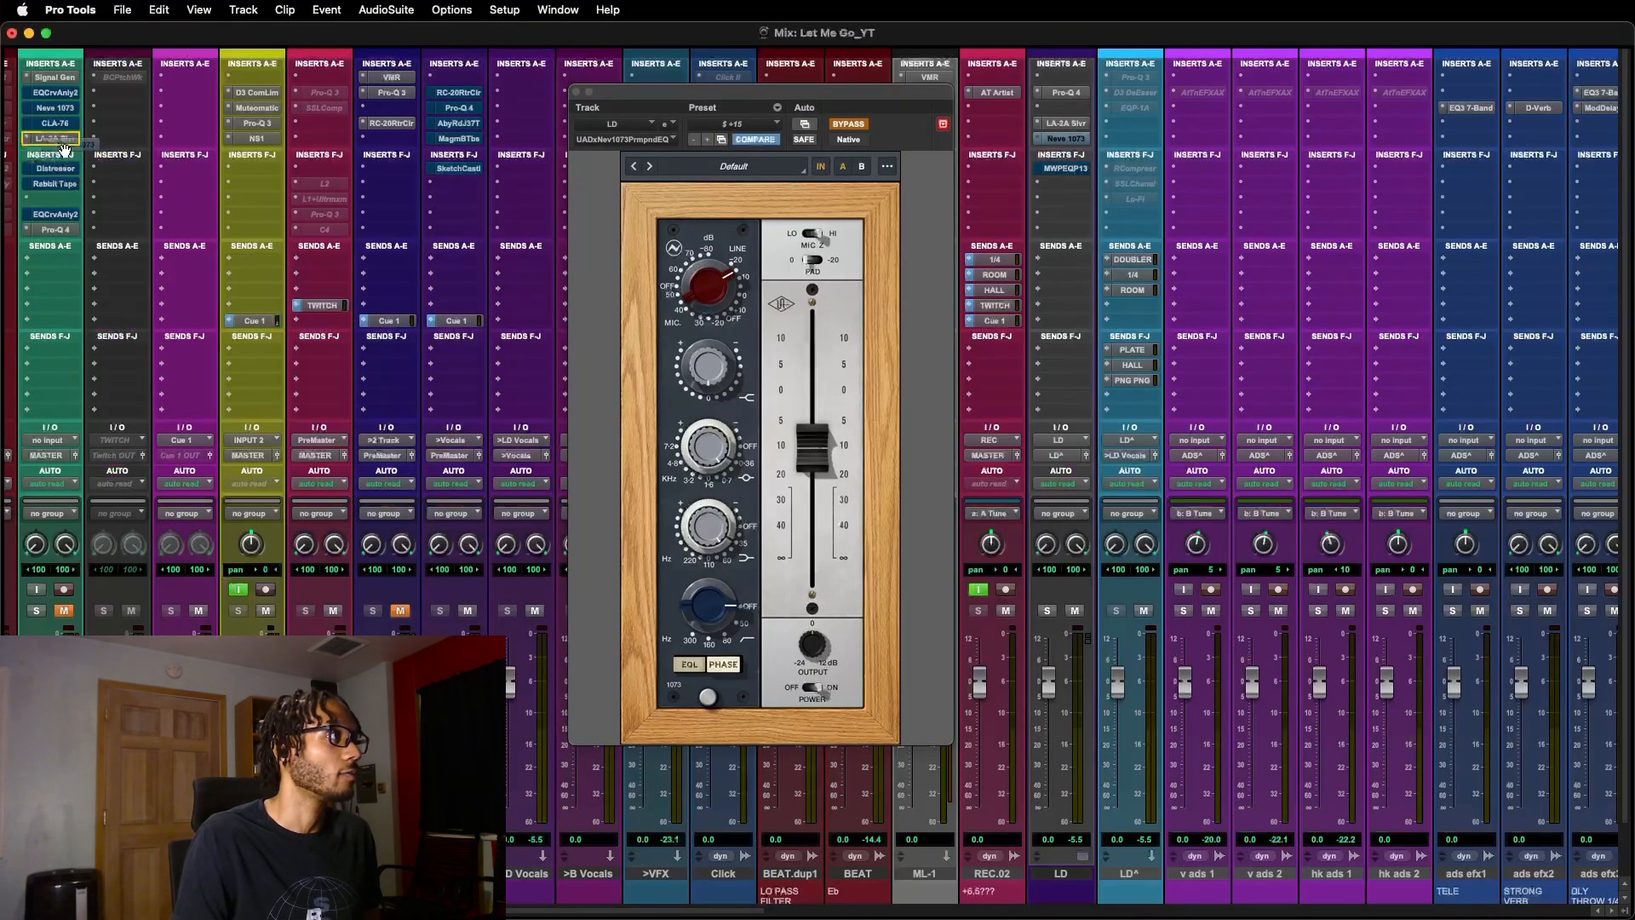
pyautogui.moveTo(55, 139); pyautogui.dragTo(58, 139)
pyautogui.click(55, 214)
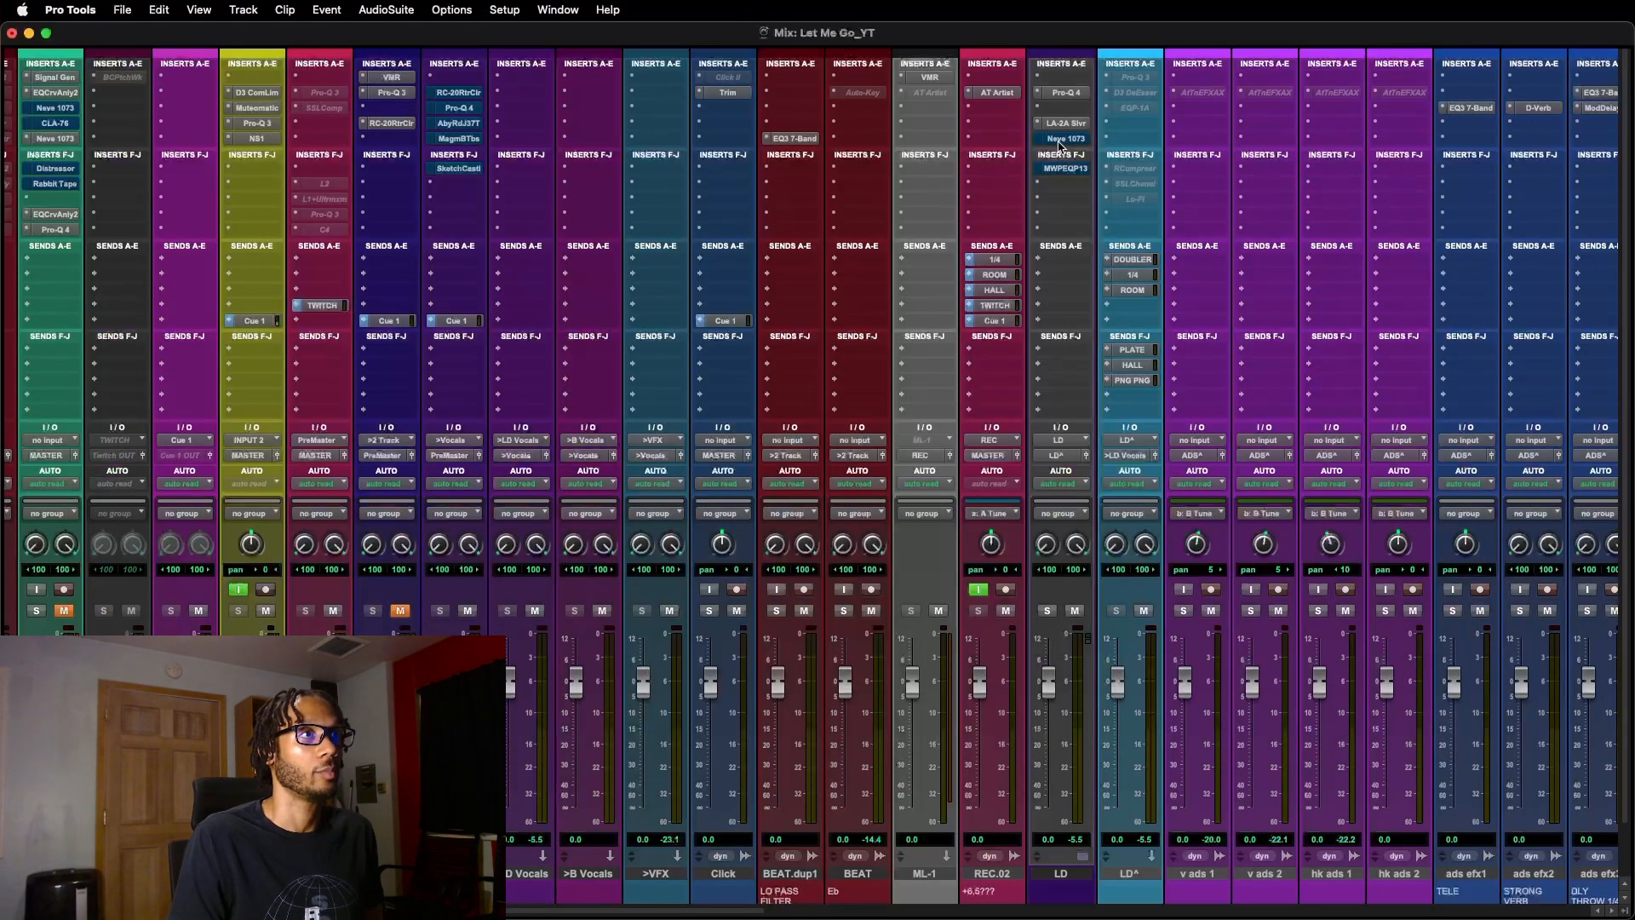
# - Take the LD track's Neve 1073 out of bypass and toggle it during playback to compare the vocal
pyautogui.click(1063, 139)
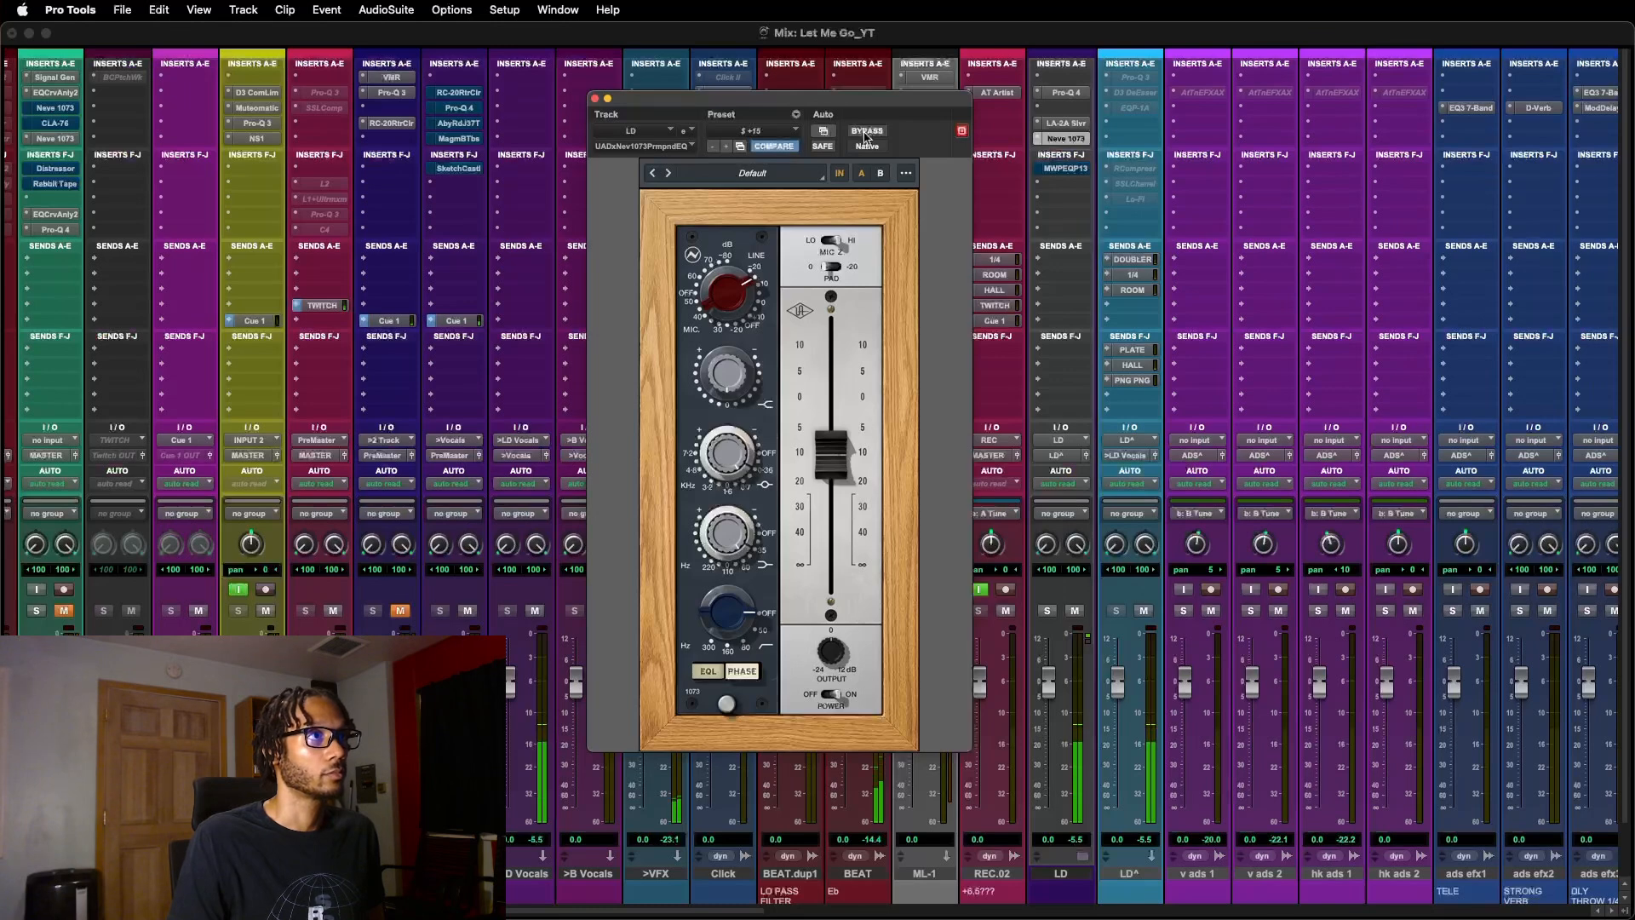
pyautogui.click(865, 132)
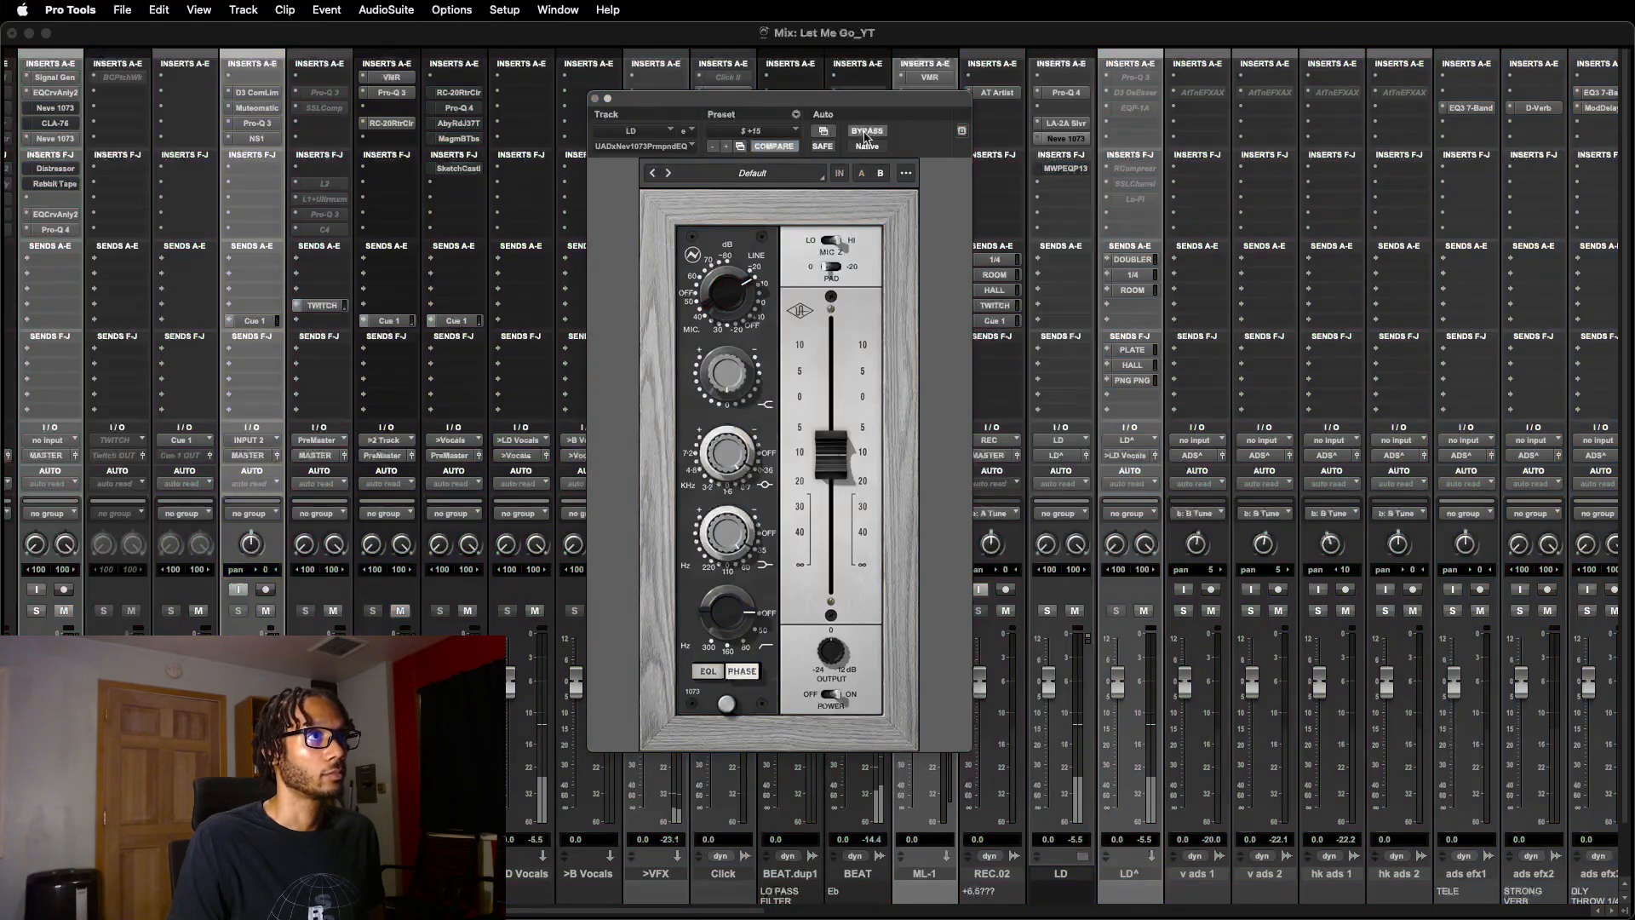
pyautogui.click(866, 132)
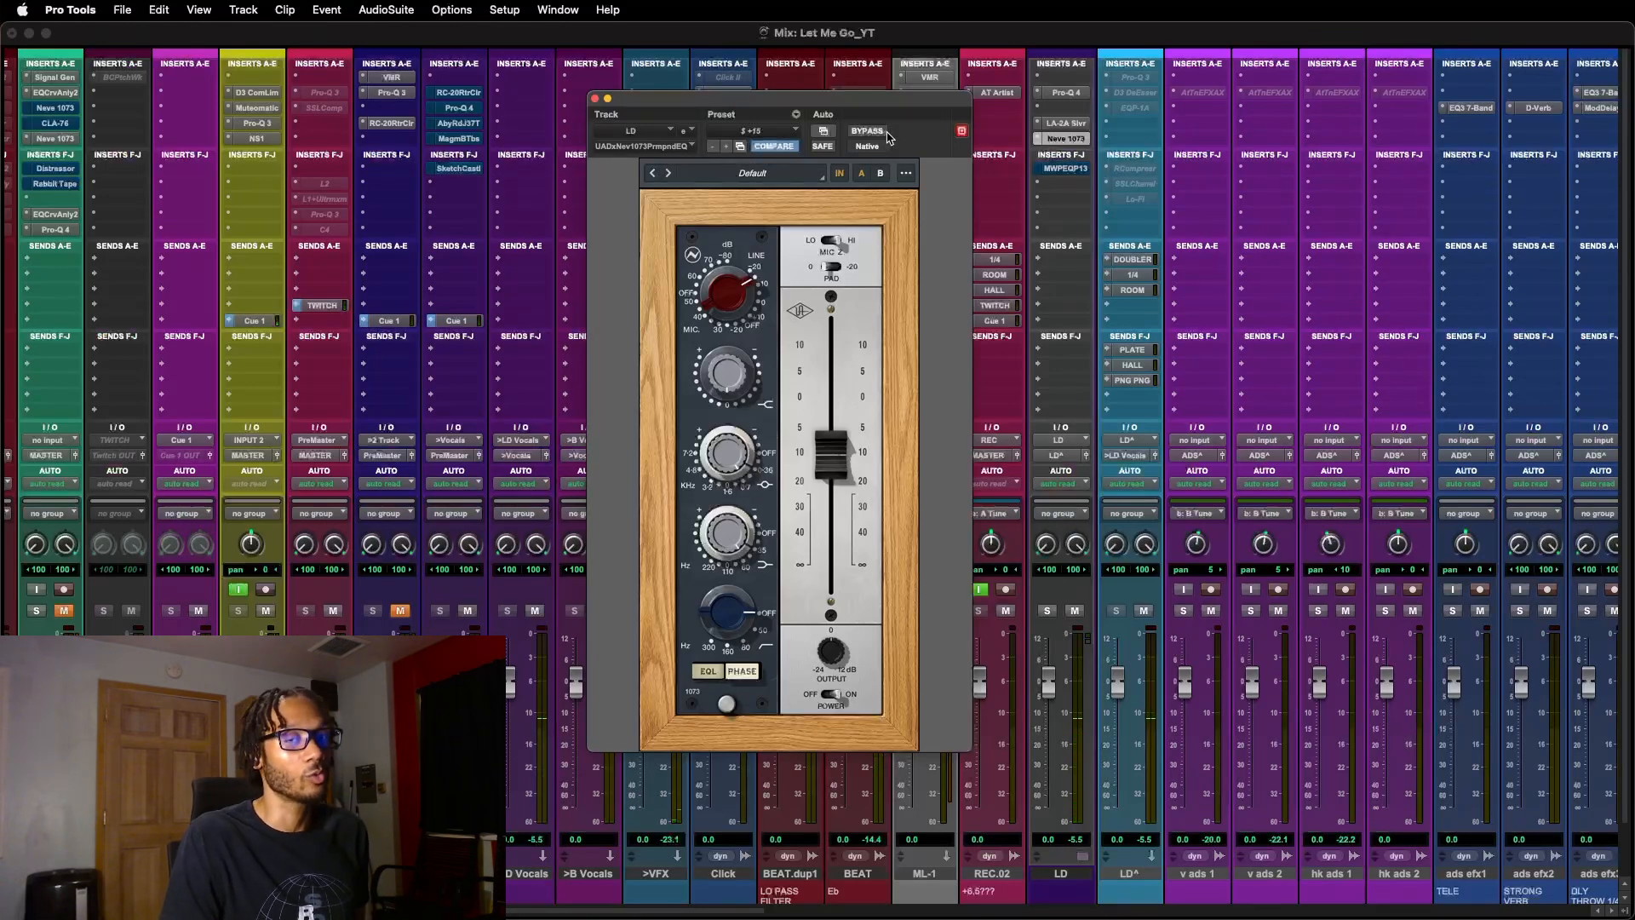
# - Take the MixWave Pultec EQP-1S3 on the LD track out of bypass and toggle it during playback to compare the vocal
pyautogui.click(1066, 168)
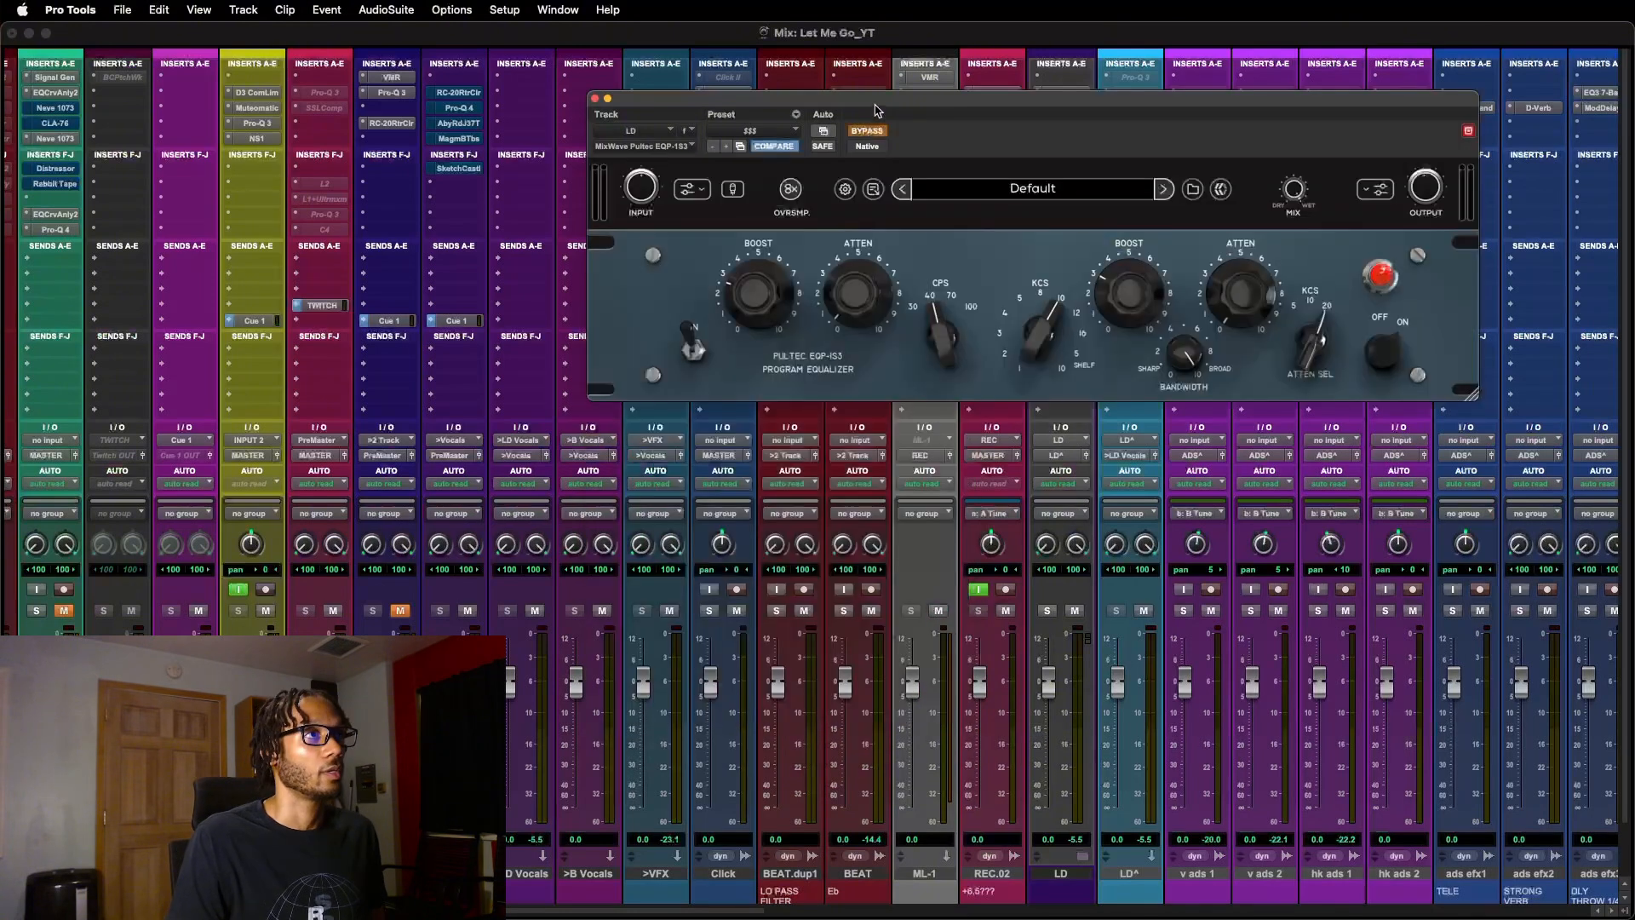
pyautogui.moveTo(877, 109); pyautogui.dragTo(649, 234)
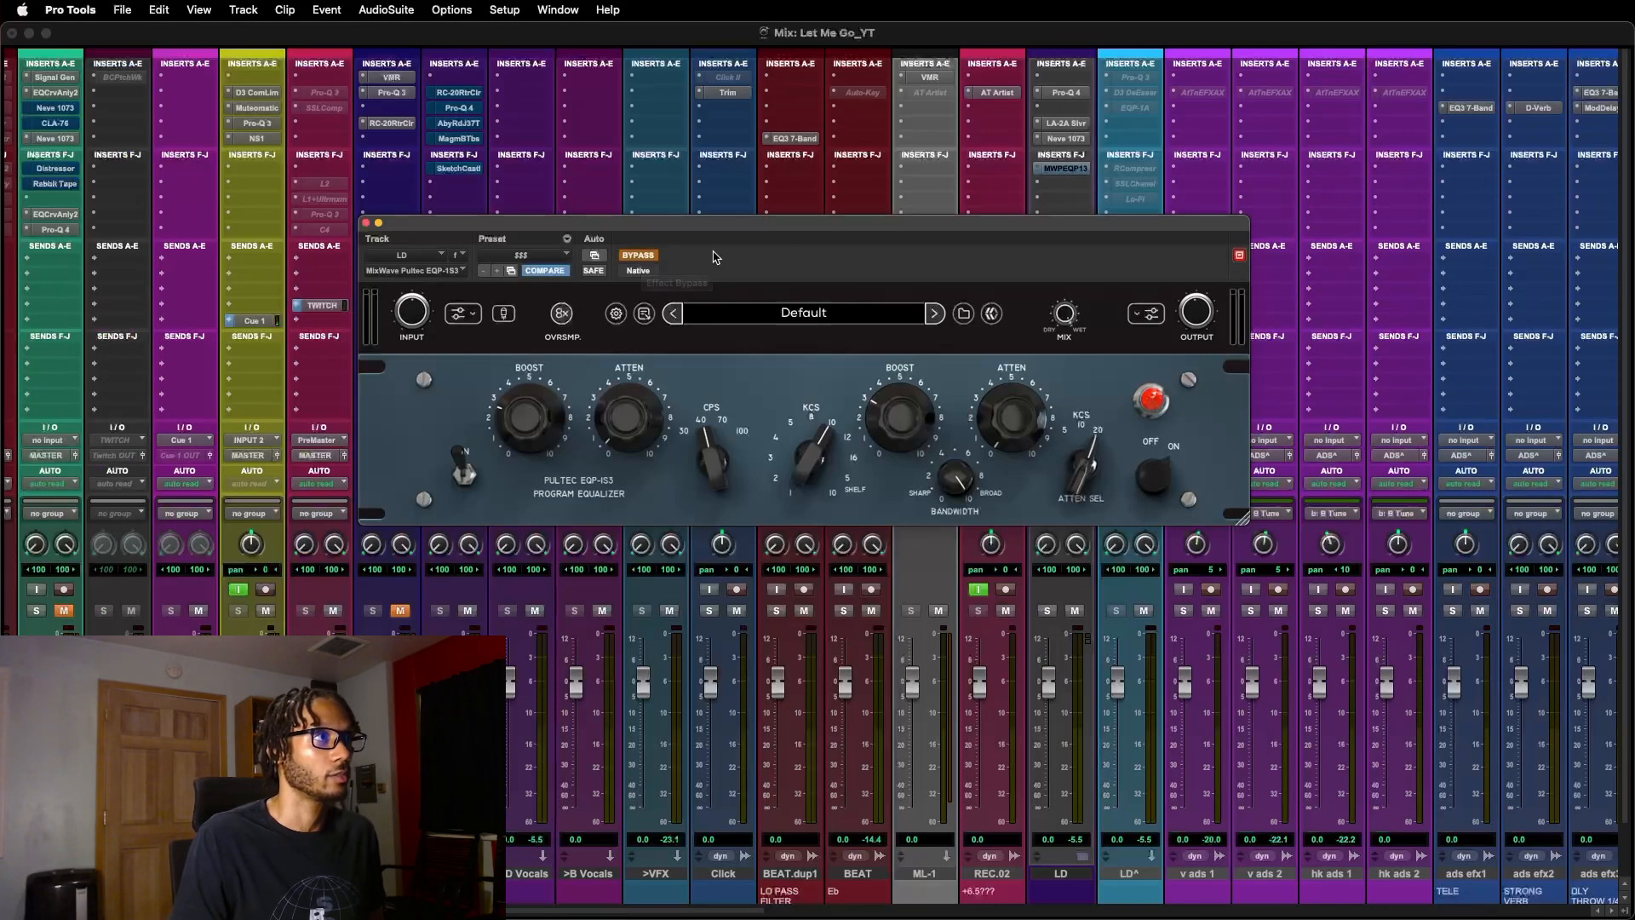
pyautogui.click(644, 260)
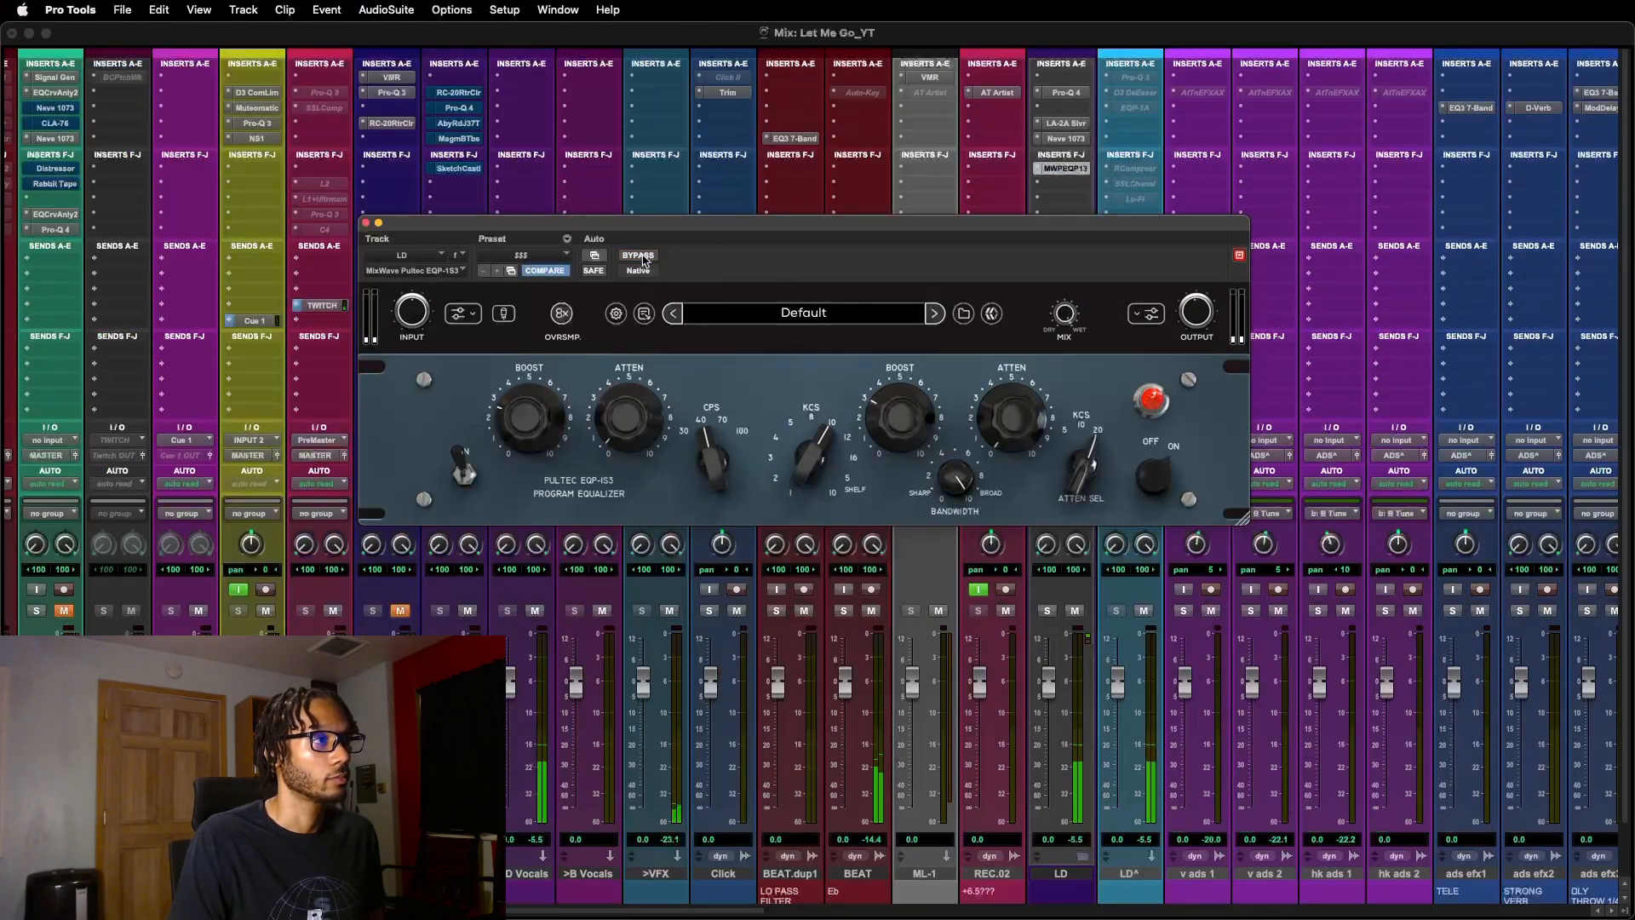
pyautogui.click(645, 259)
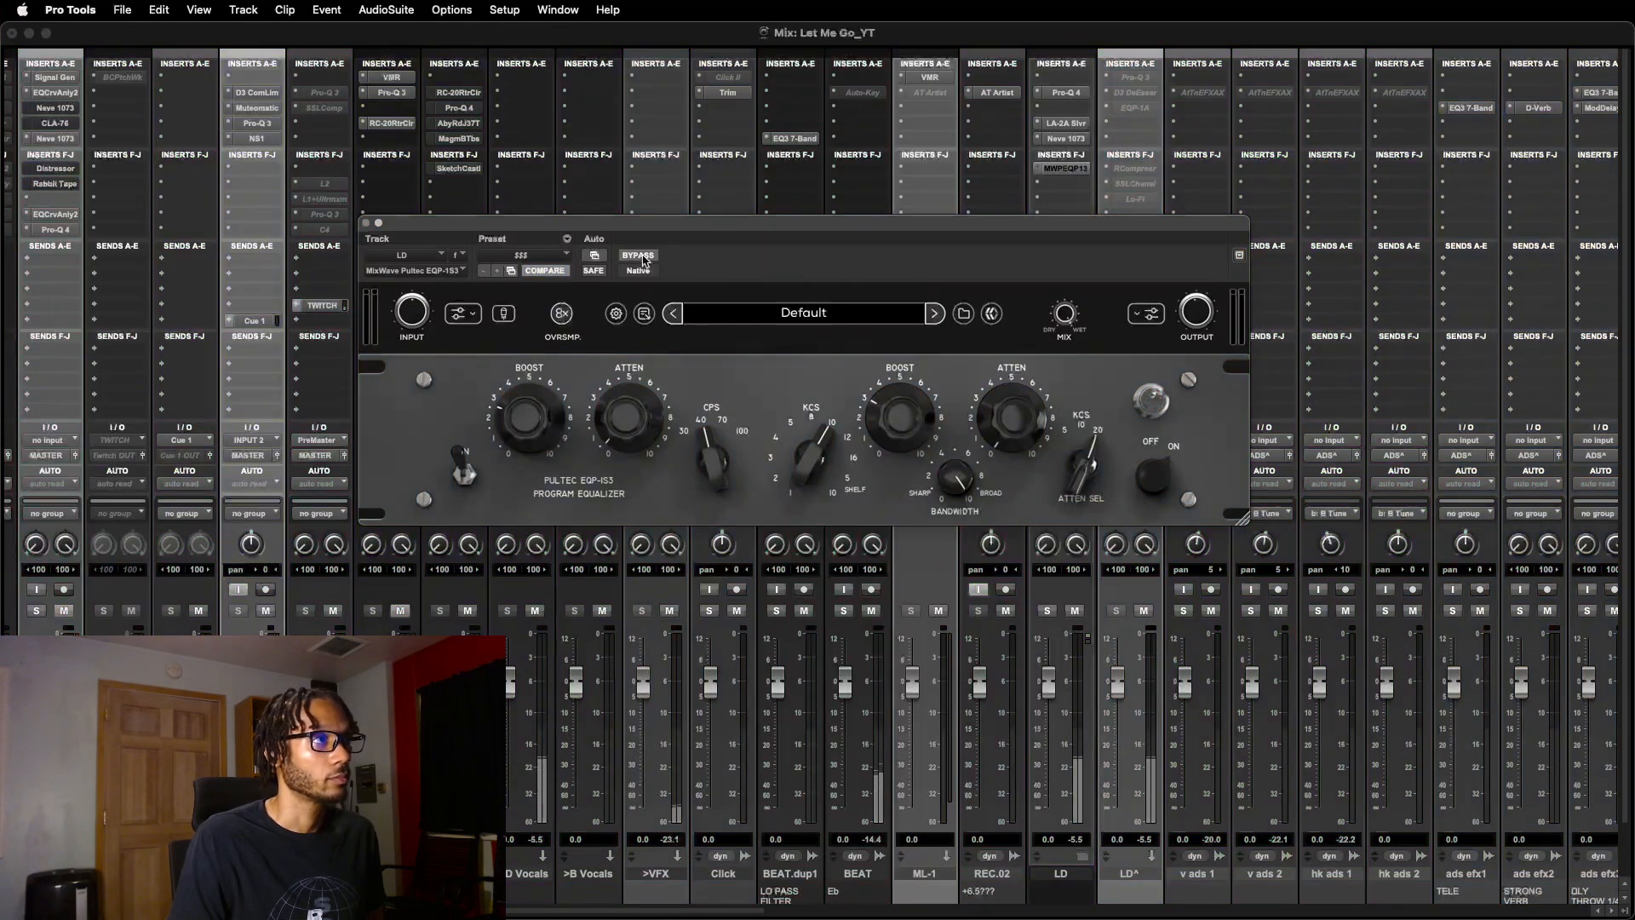
pyautogui.click(645, 260)
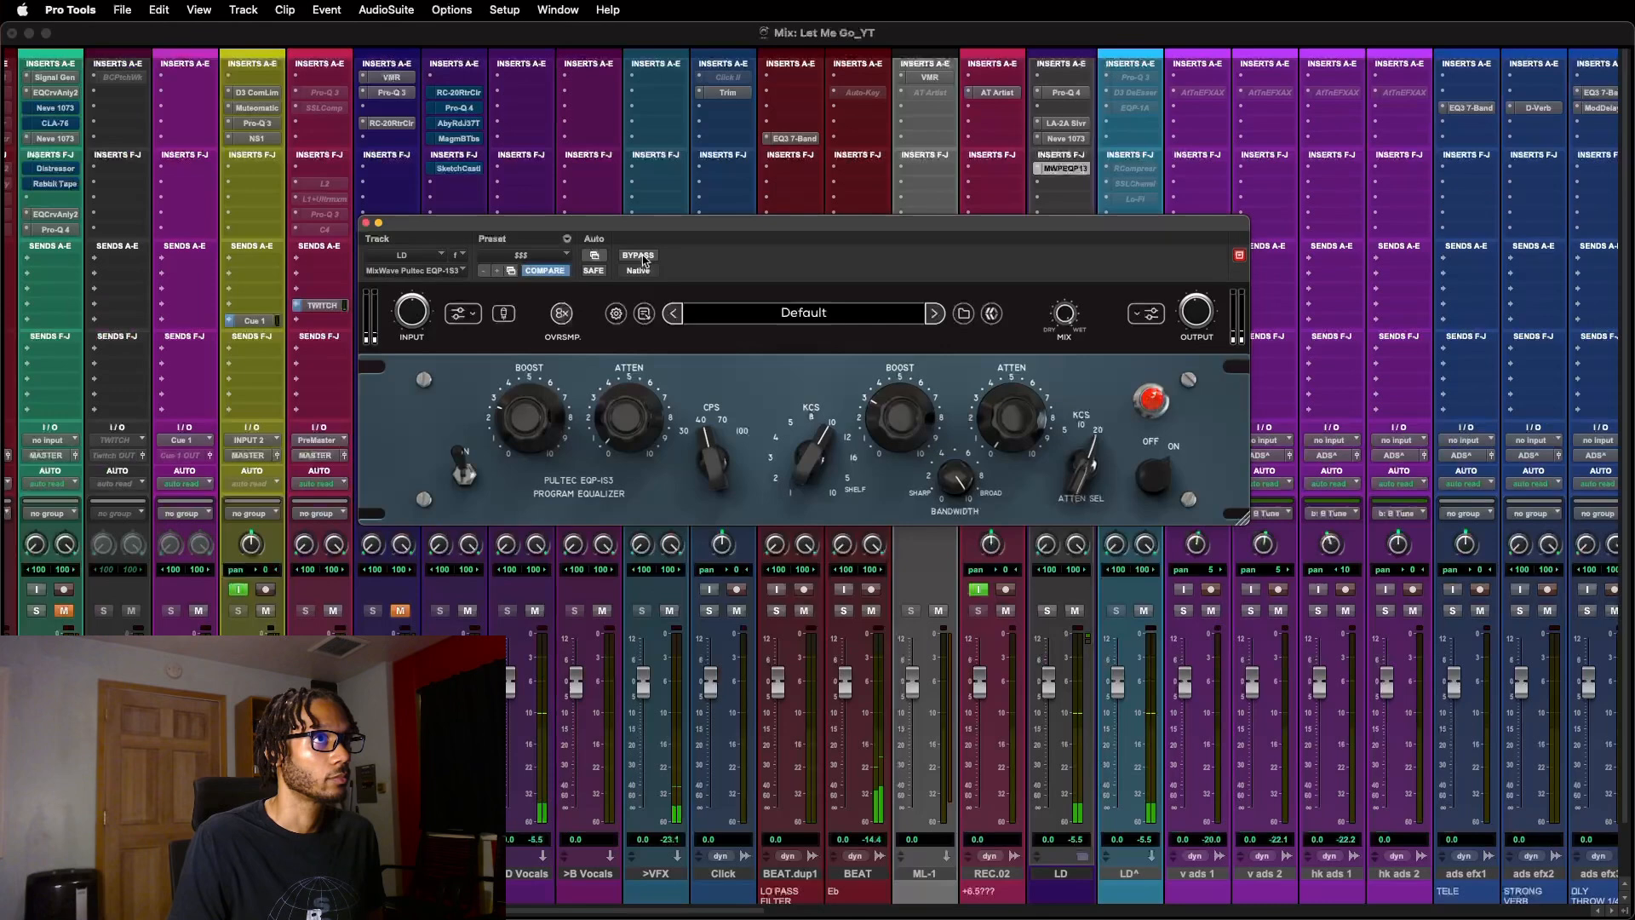
pyautogui.click(645, 259)
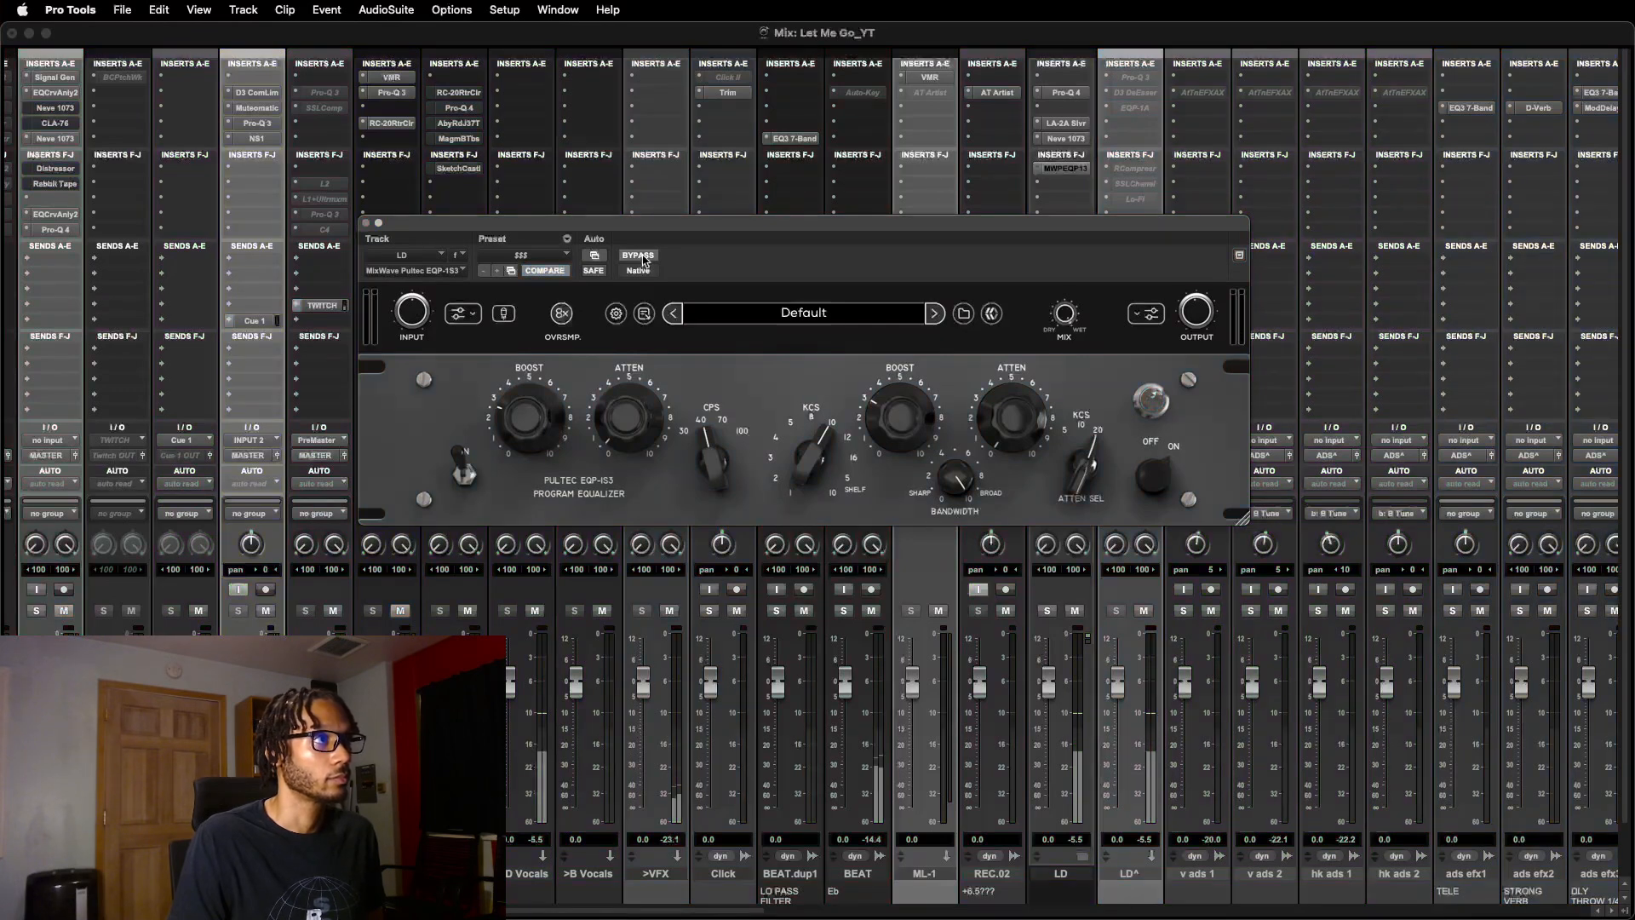
pyautogui.click(645, 260)
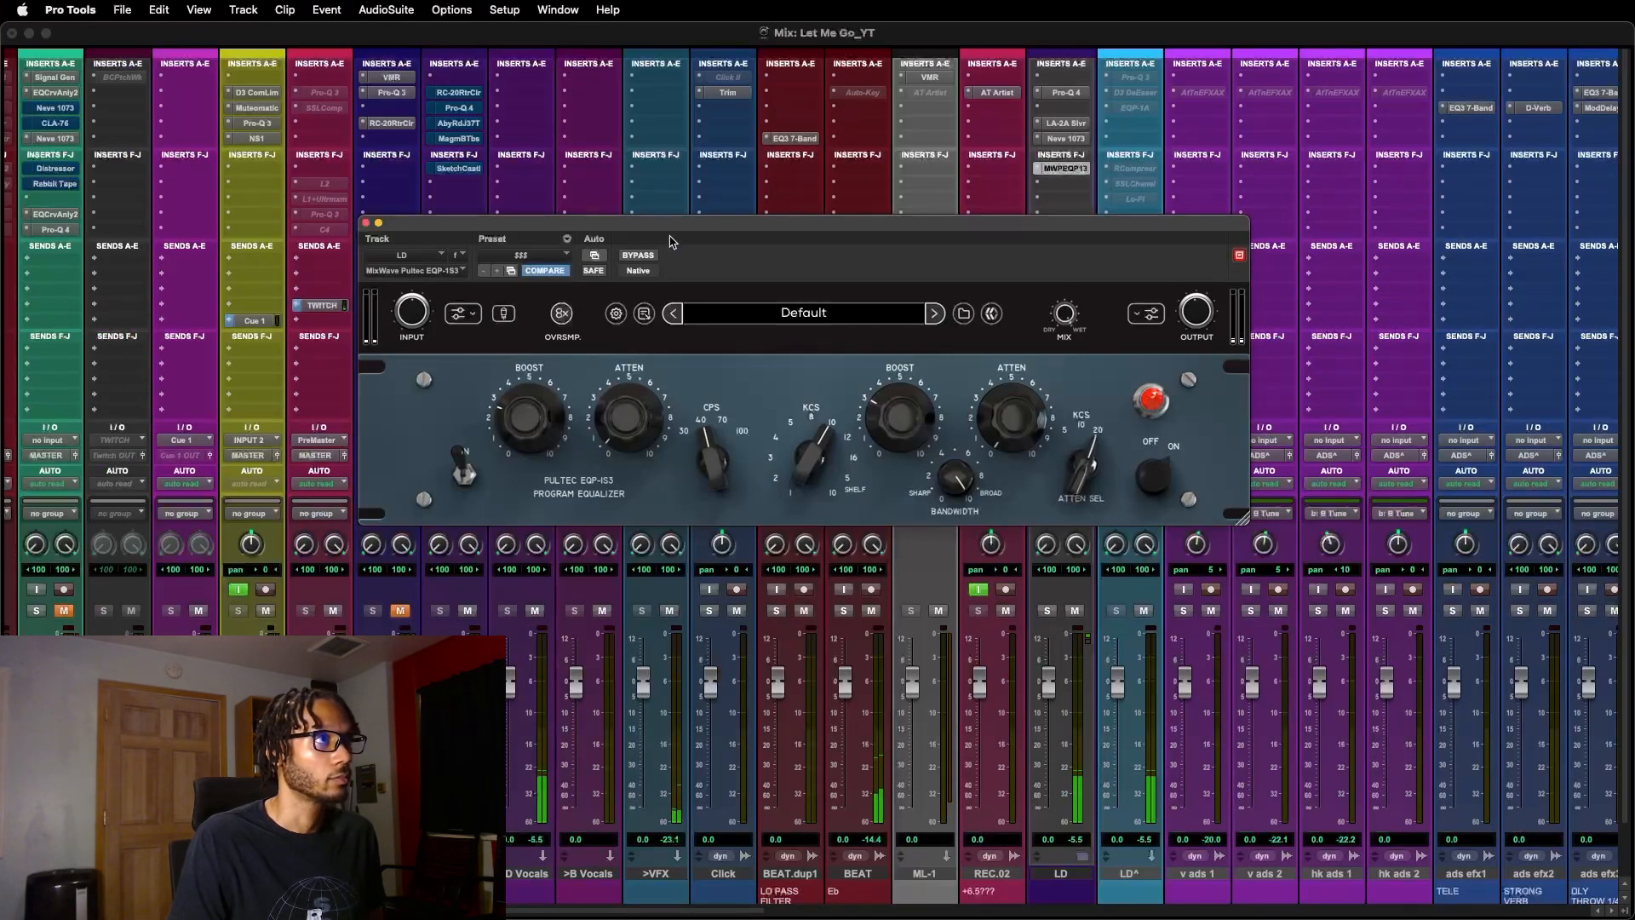
pyautogui.moveTo(679, 228); pyautogui.dragTo(694, 232)
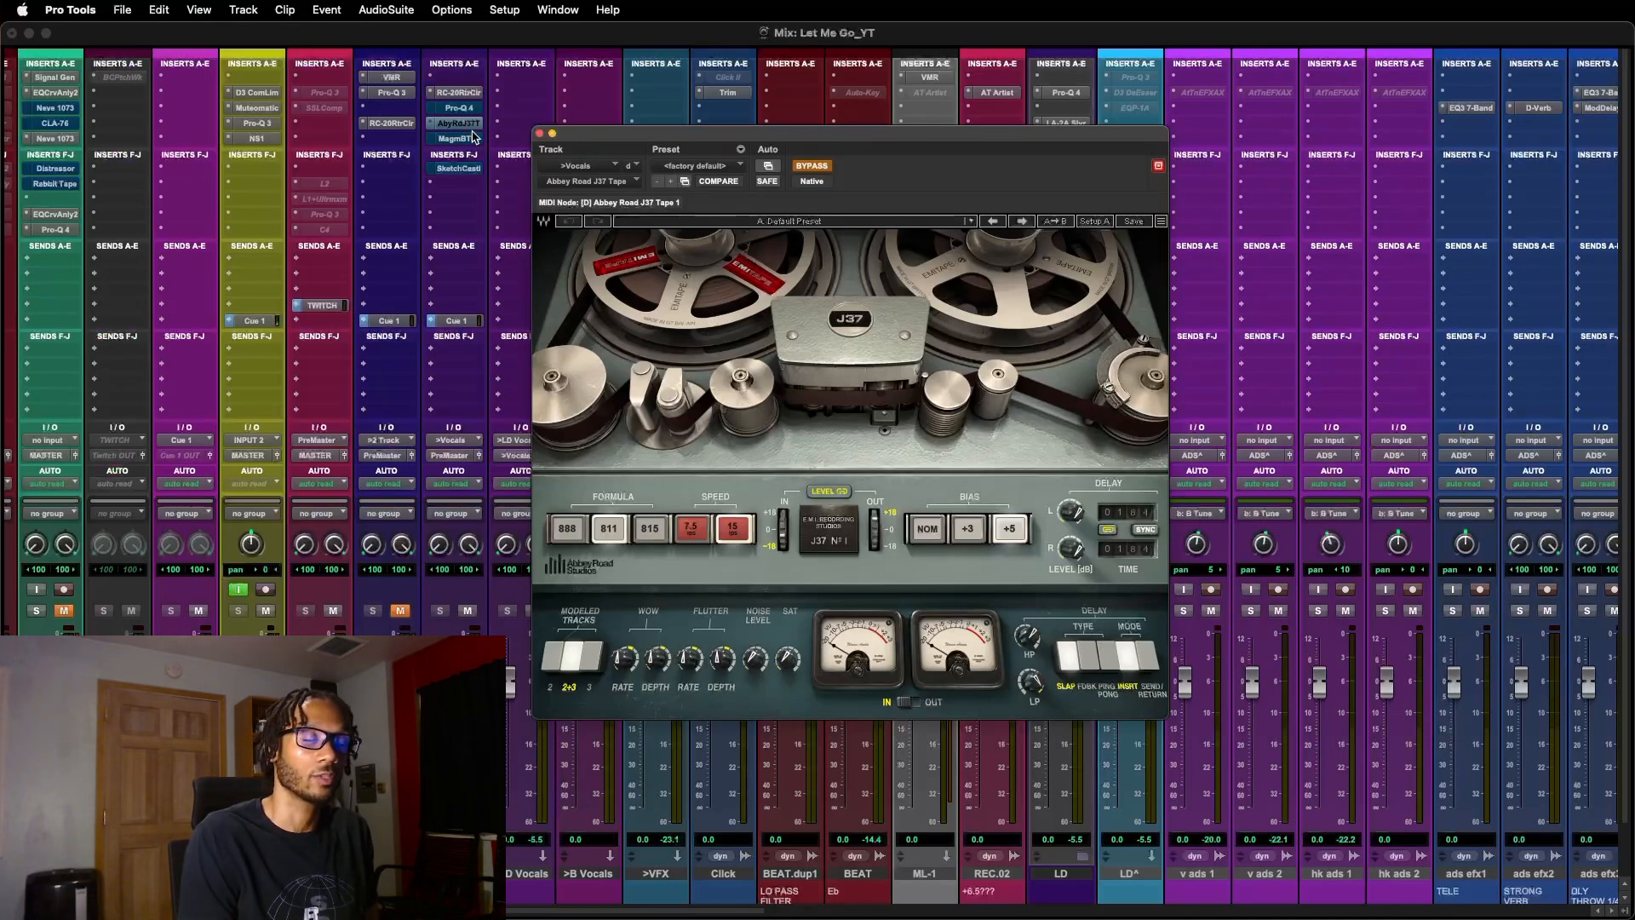
# - Copy the Abbey Road J37 Tape from >Vocals to insert E of the TESTER track for analysis and play the session through the tape plug-in
pyautogui.moveTo(468, 128); pyautogui.dragTo(60, 146)
pyautogui.click(55, 214)
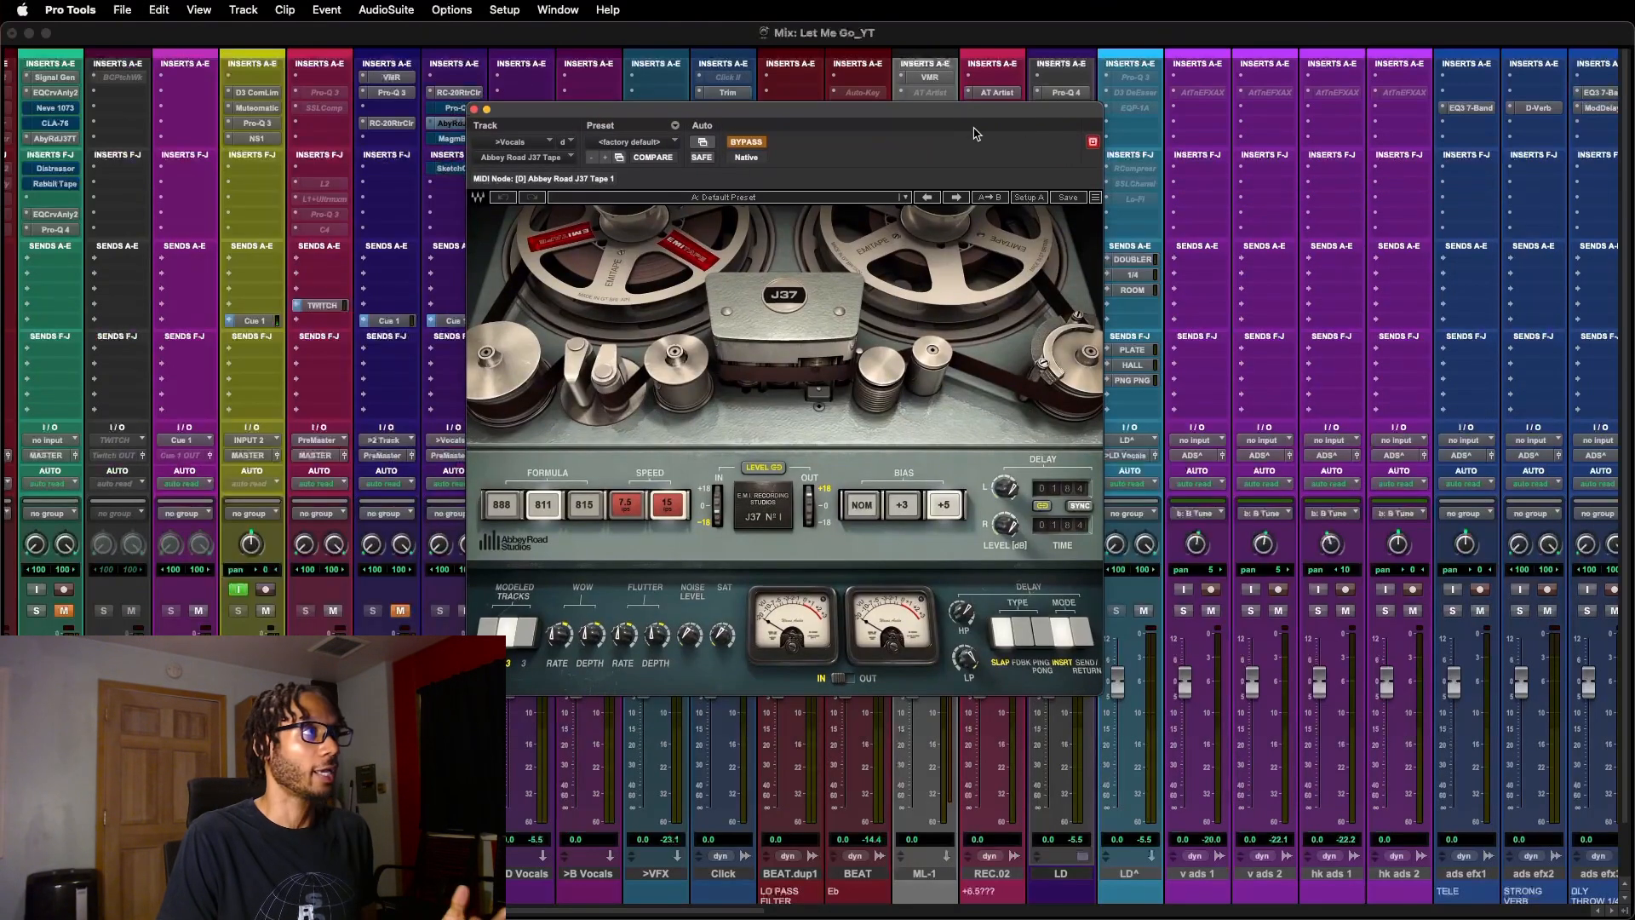
pyautogui.press('space')
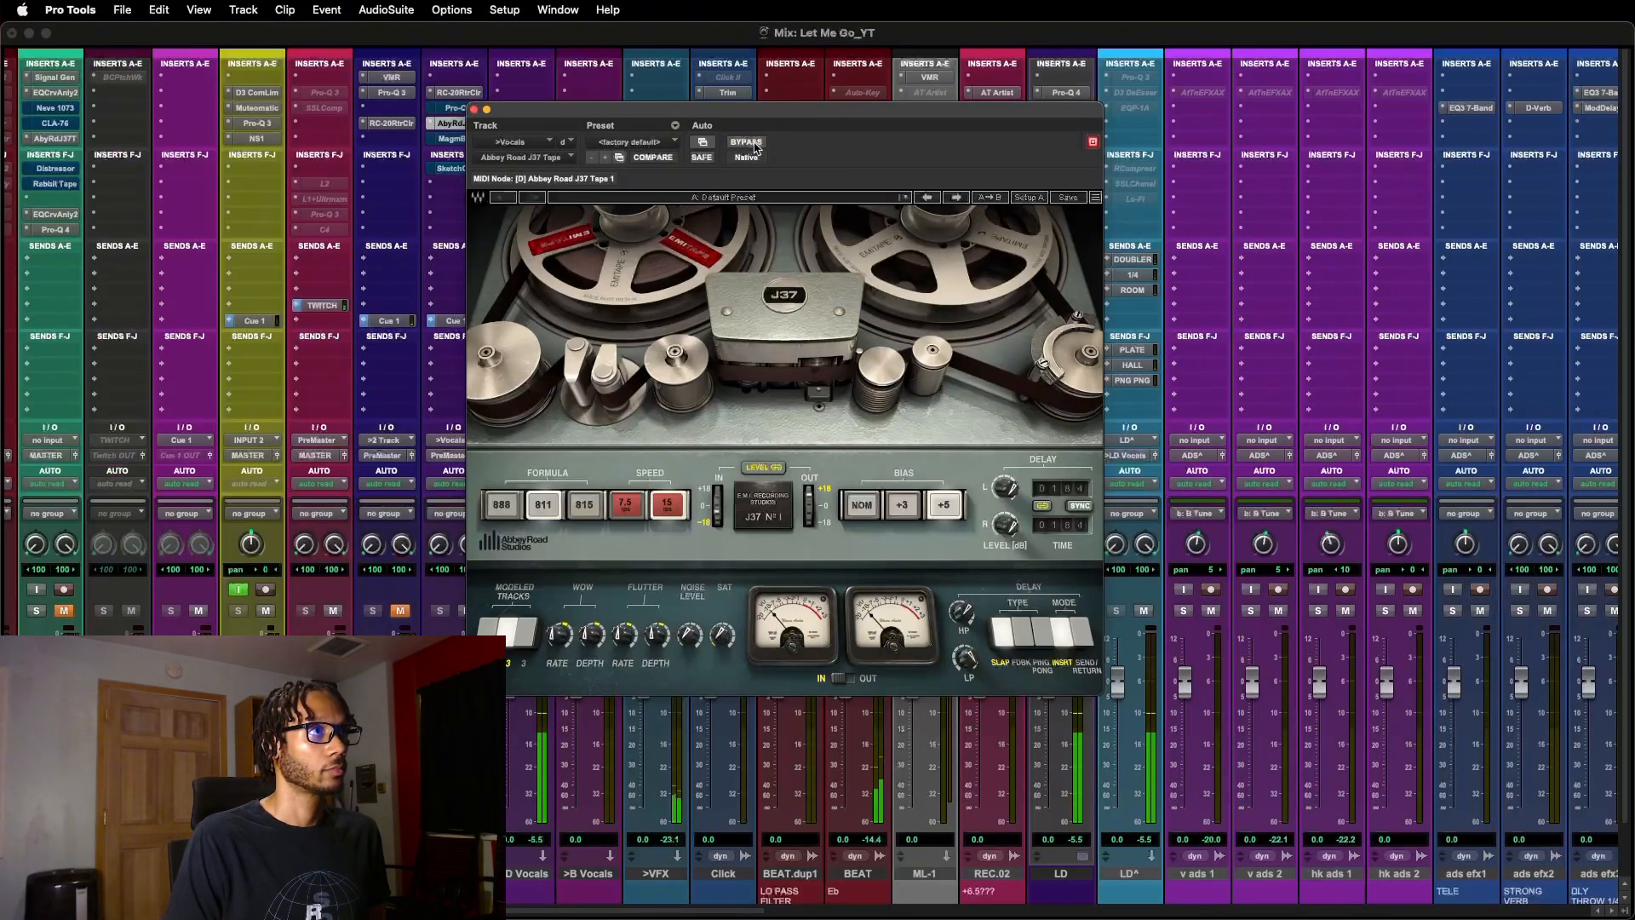
# - Open Magma BB Tubes on the >Vocals bus and play the session to hear its effect
pyautogui.click(453, 138)
pyautogui.moveTo(712, 120); pyautogui.dragTo(686, 139)
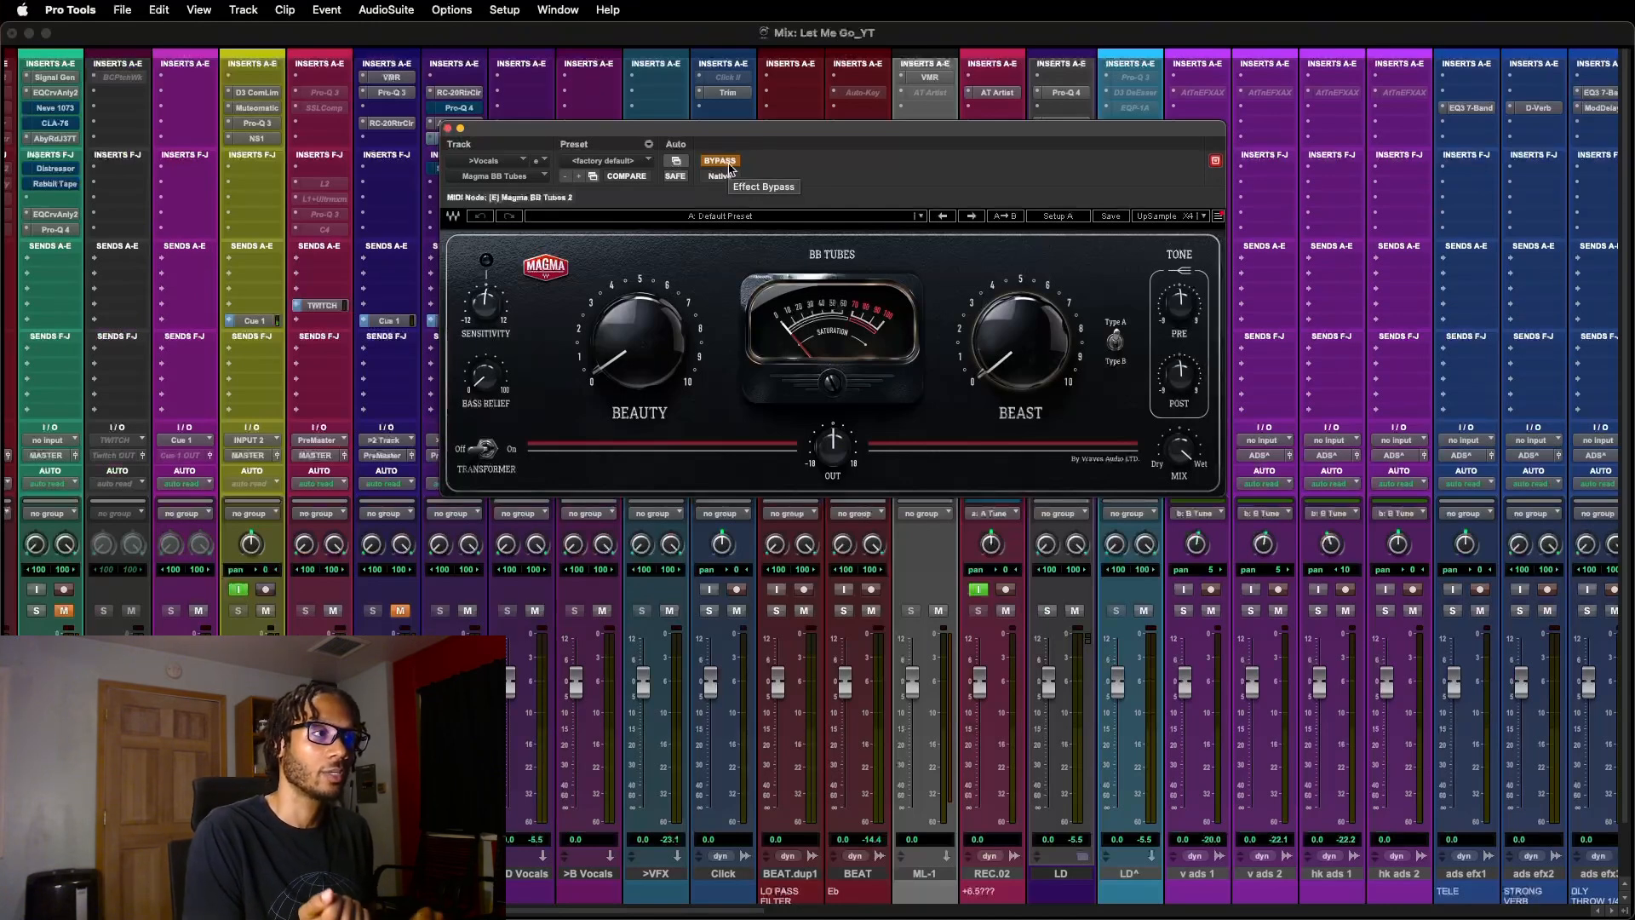
pyautogui.press('space')
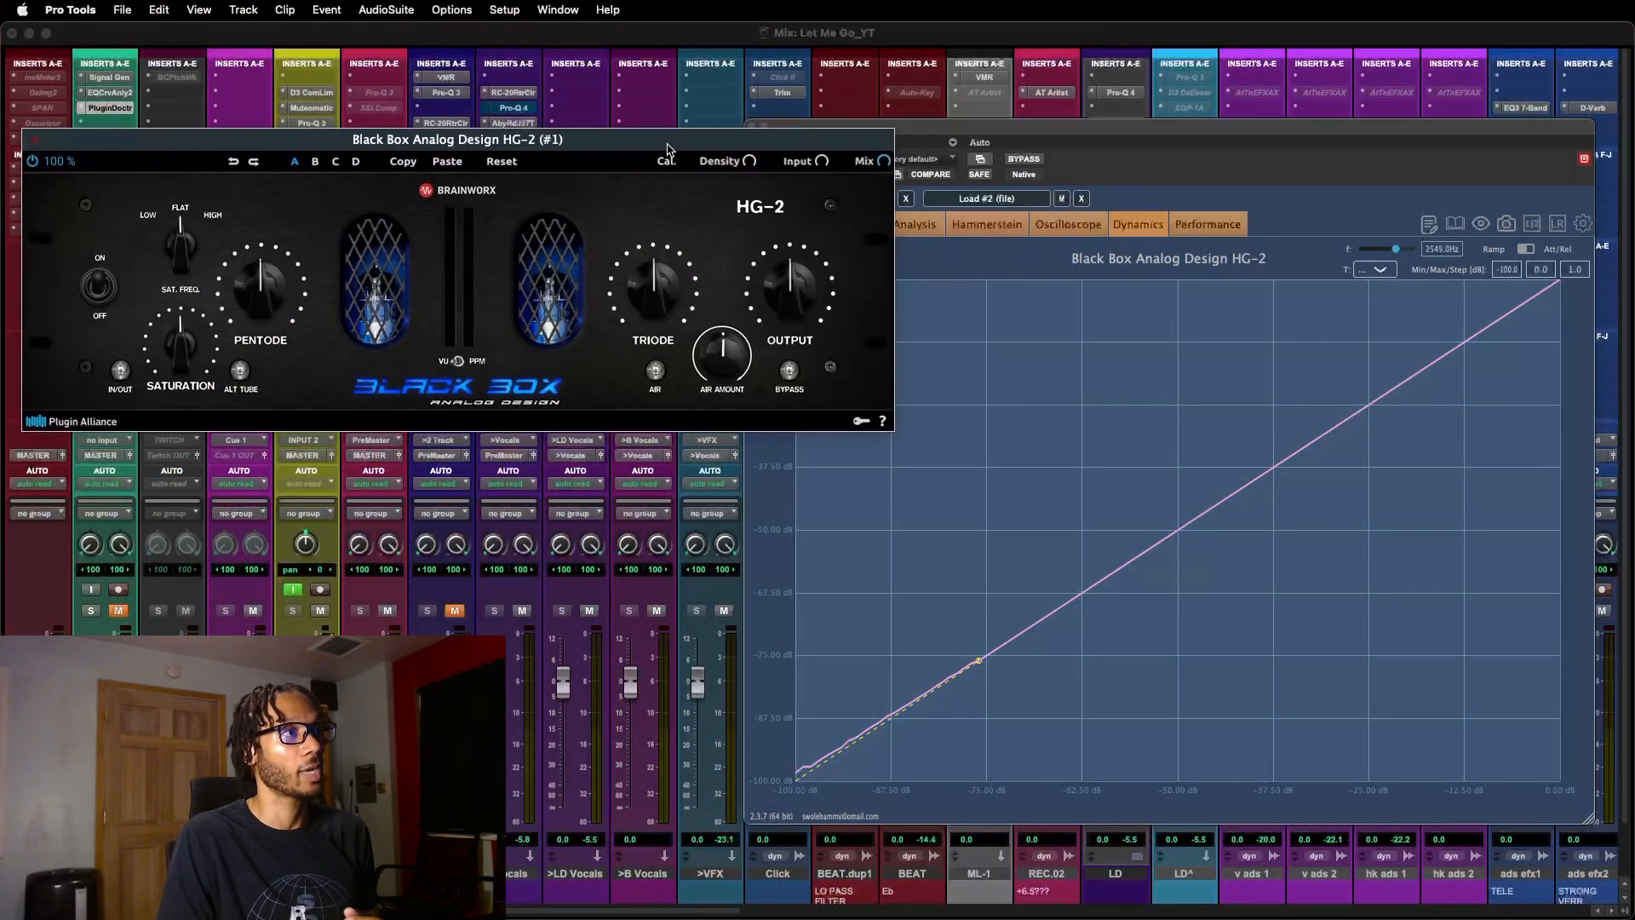
# - Raise the Pentode and Triode and lower the Output of the Black Box HG-2 beside its dynamics graph in PluginDoctor
pyautogui.moveTo(668, 149); pyautogui.dragTo(668, 149)
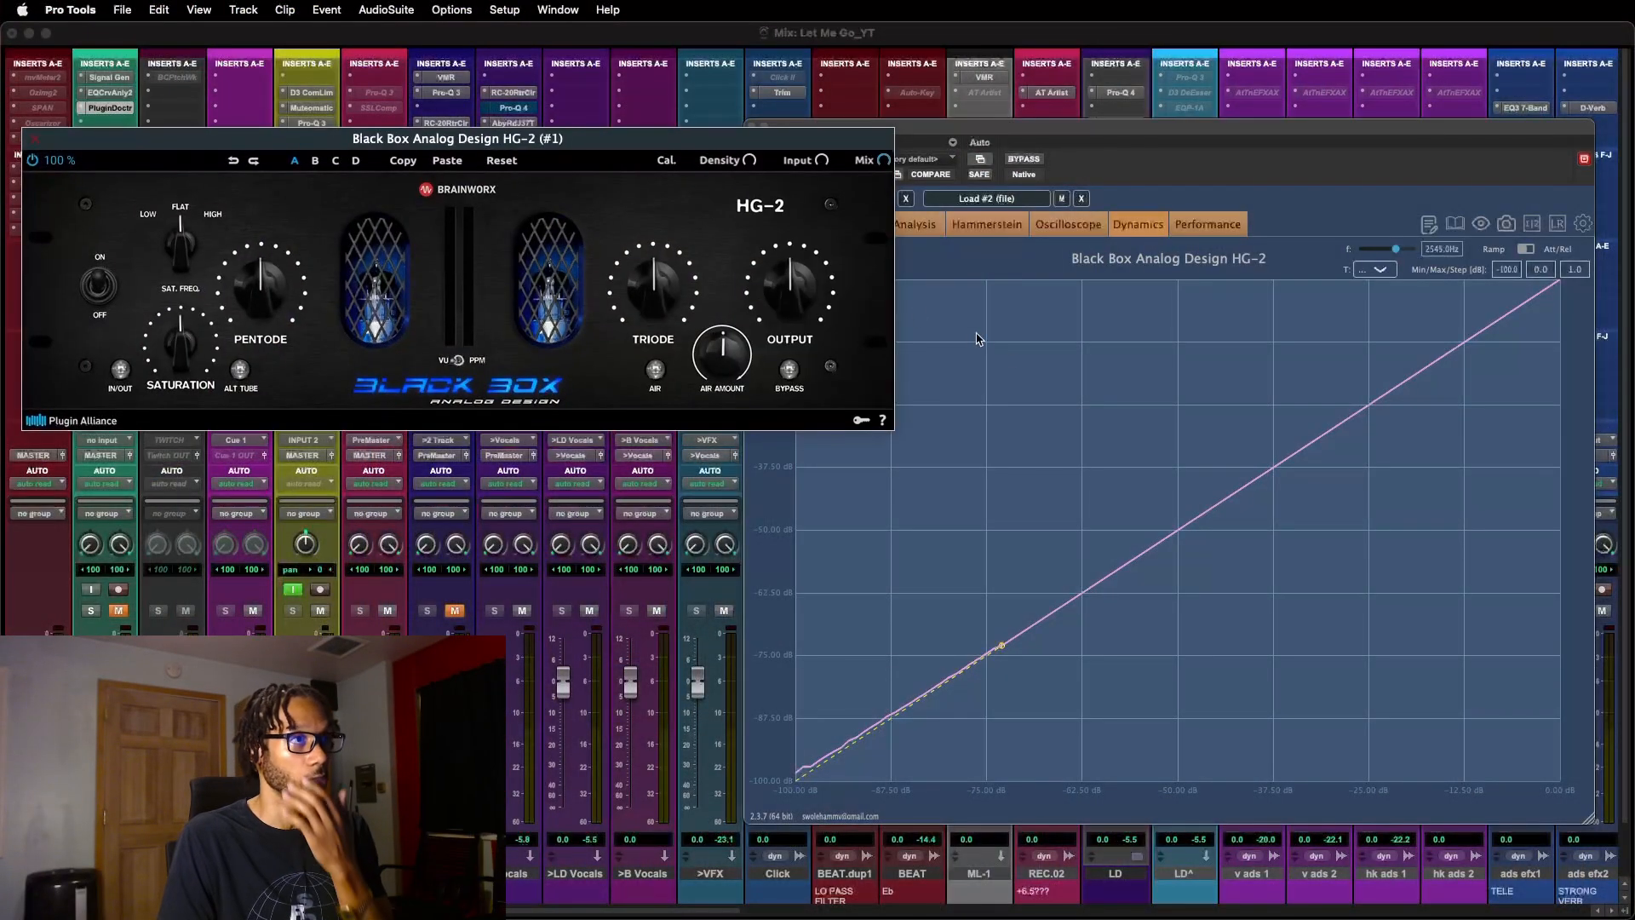
pyautogui.moveTo(261, 294); pyautogui.dragTo(262, 274)
pyautogui.moveTo(649, 296); pyautogui.dragTo(664, 284)
pyautogui.moveTo(788, 294); pyautogui.dragTo(792, 320)
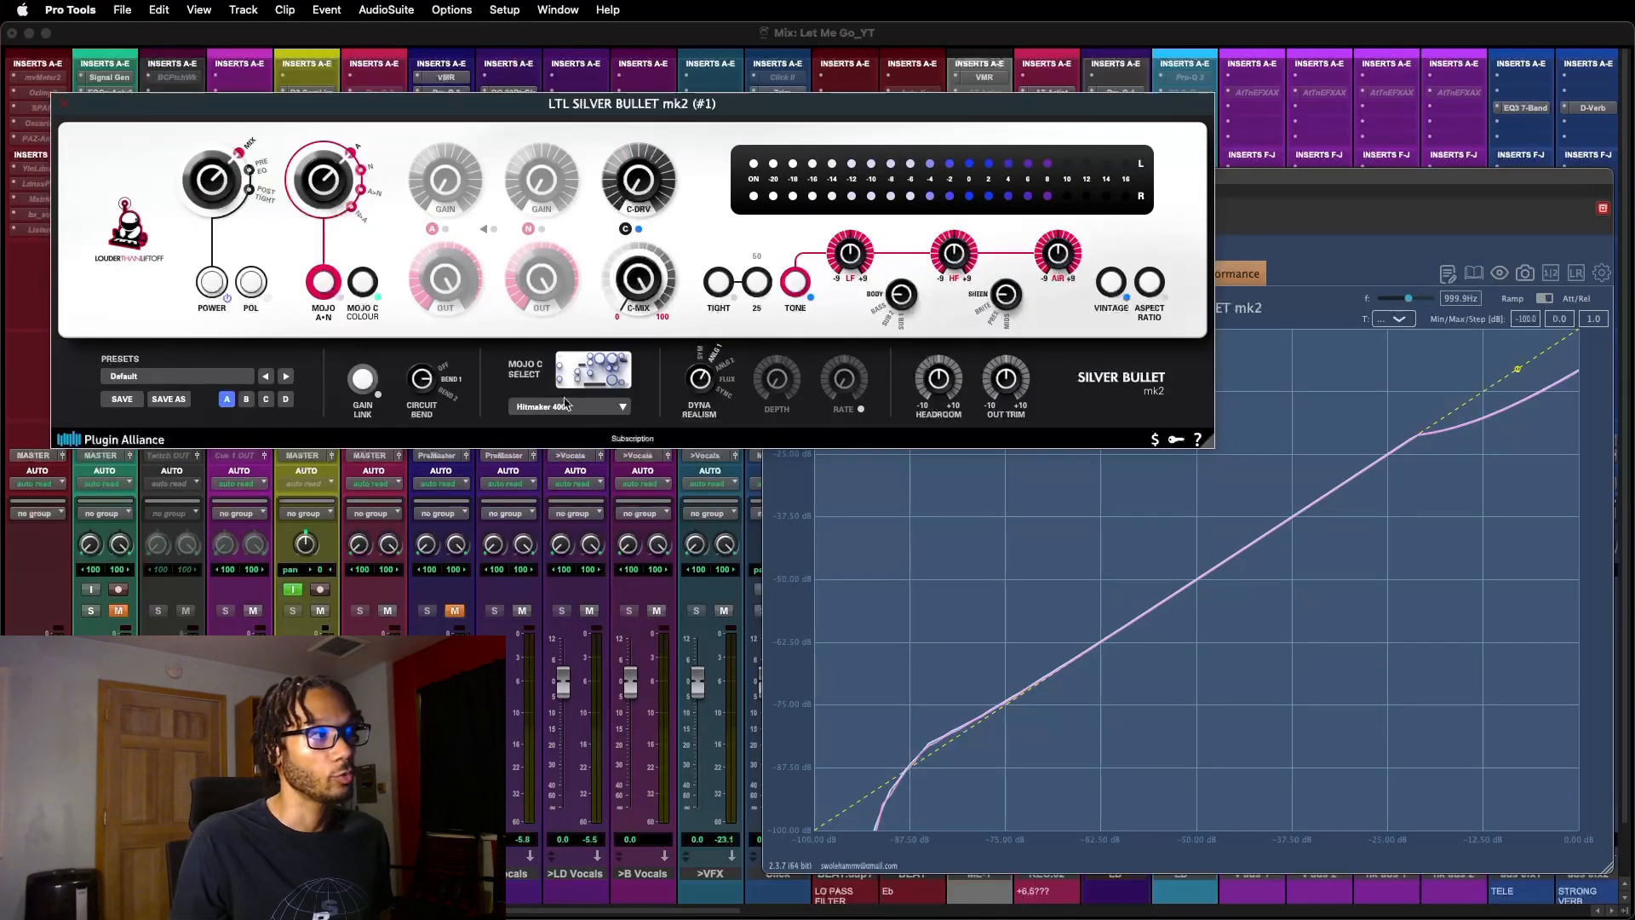
# - Examine the dynamics curves of the Silver Bullet mk2 and the Studer A800 Tape Recorder in PluginDoctor
pyautogui.moveTo(555, 412)
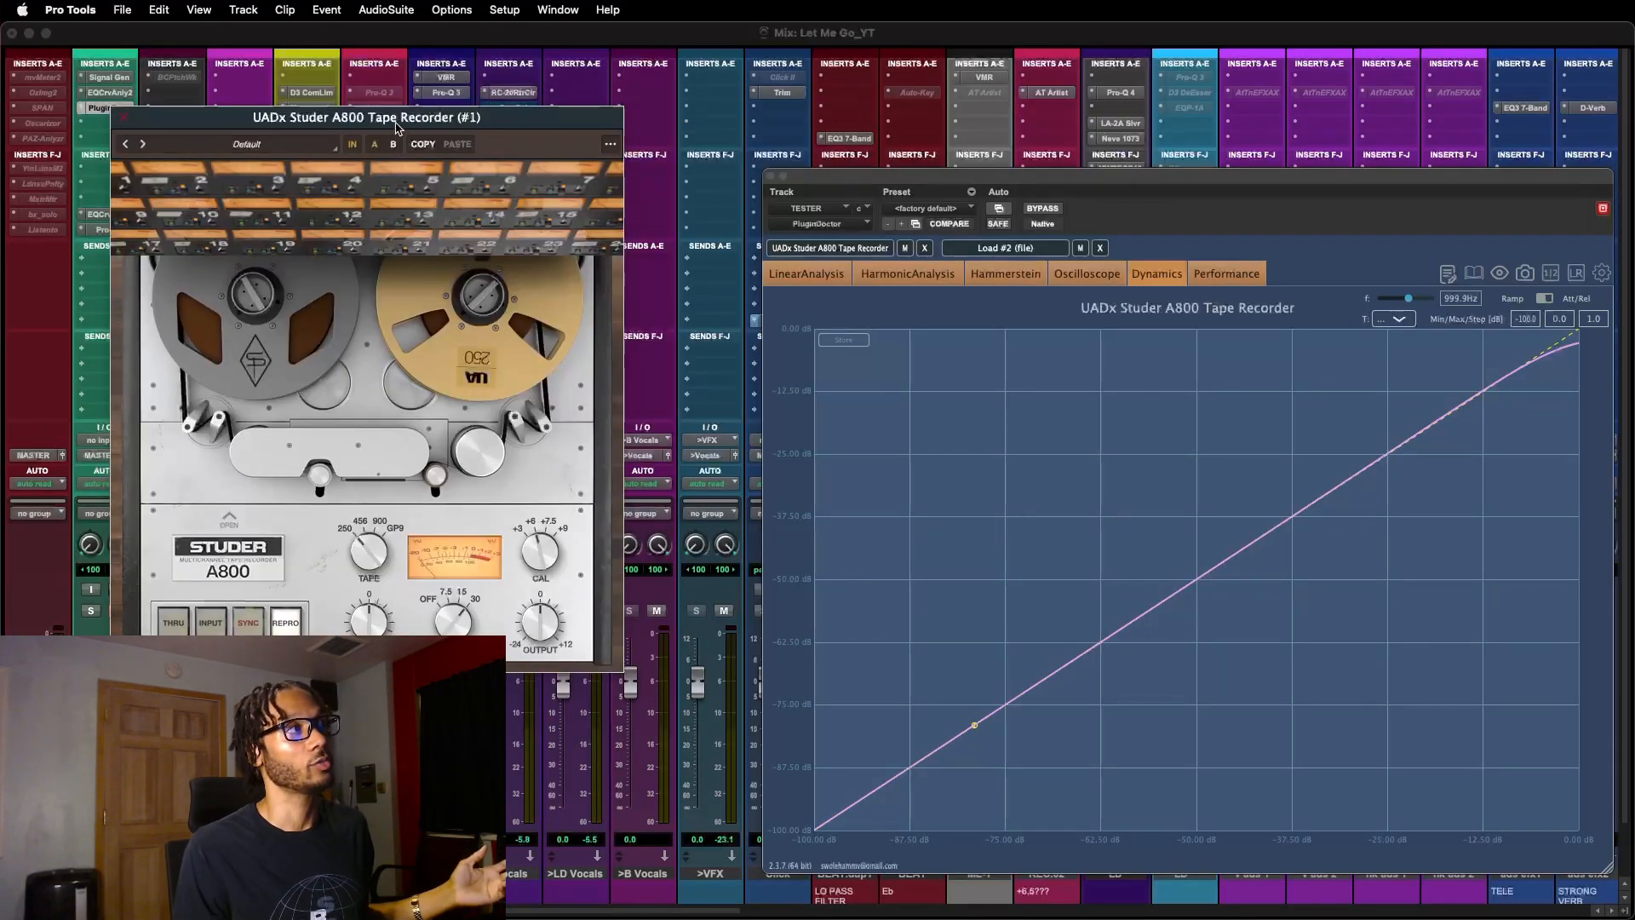
pyautogui.moveTo(396, 127); pyautogui.dragTo(419, 124)
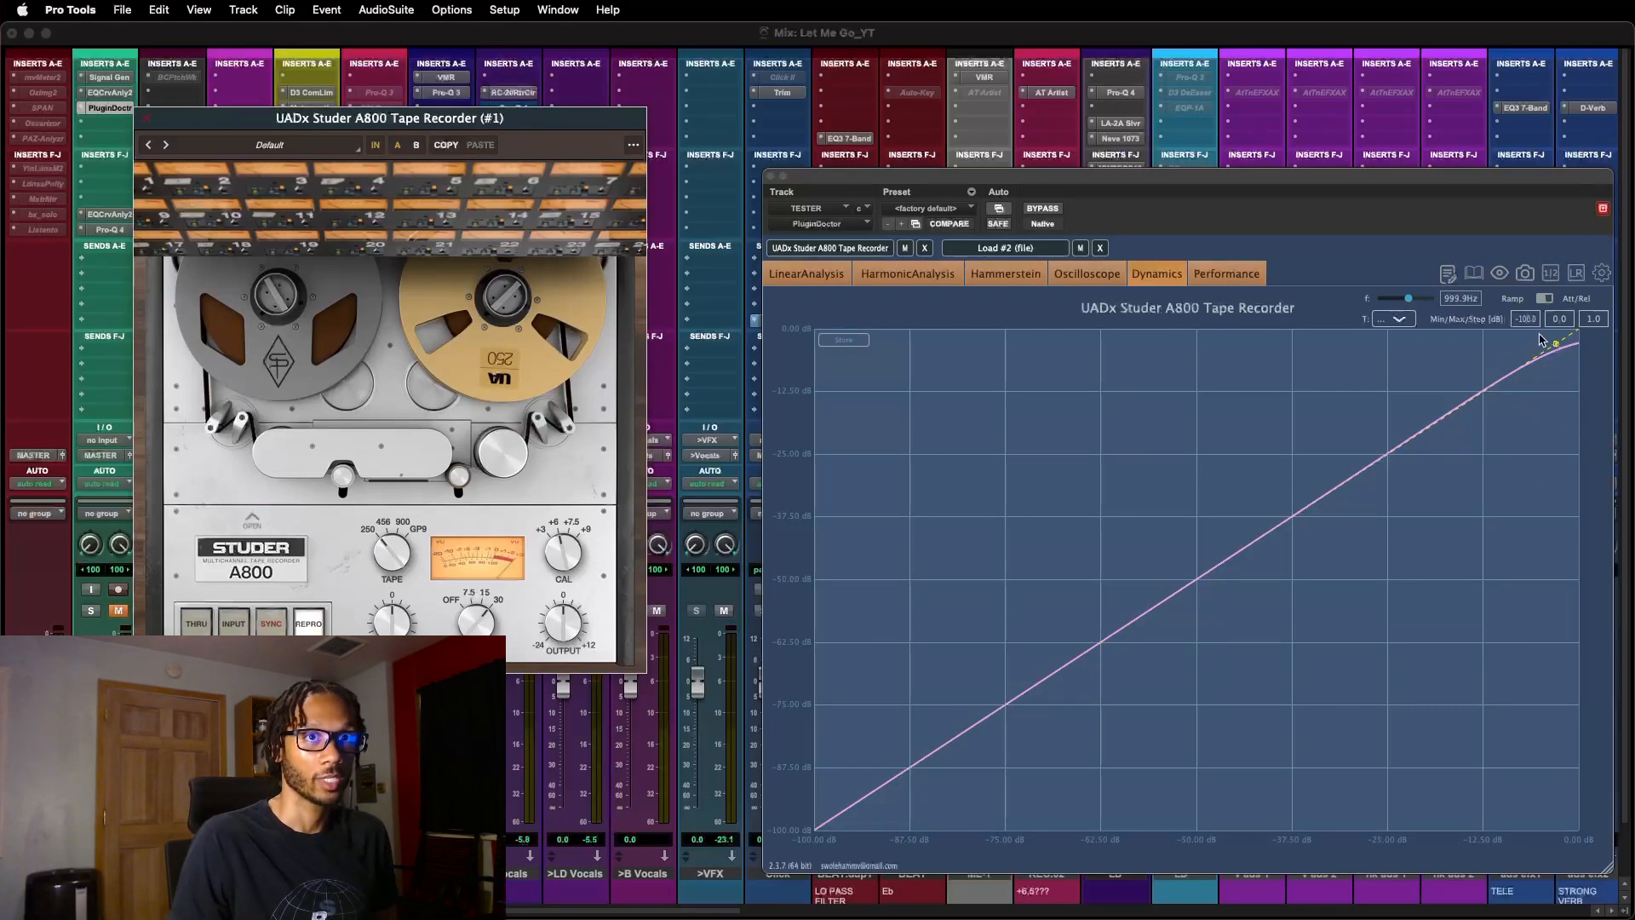
pyautogui.click(532, 678)
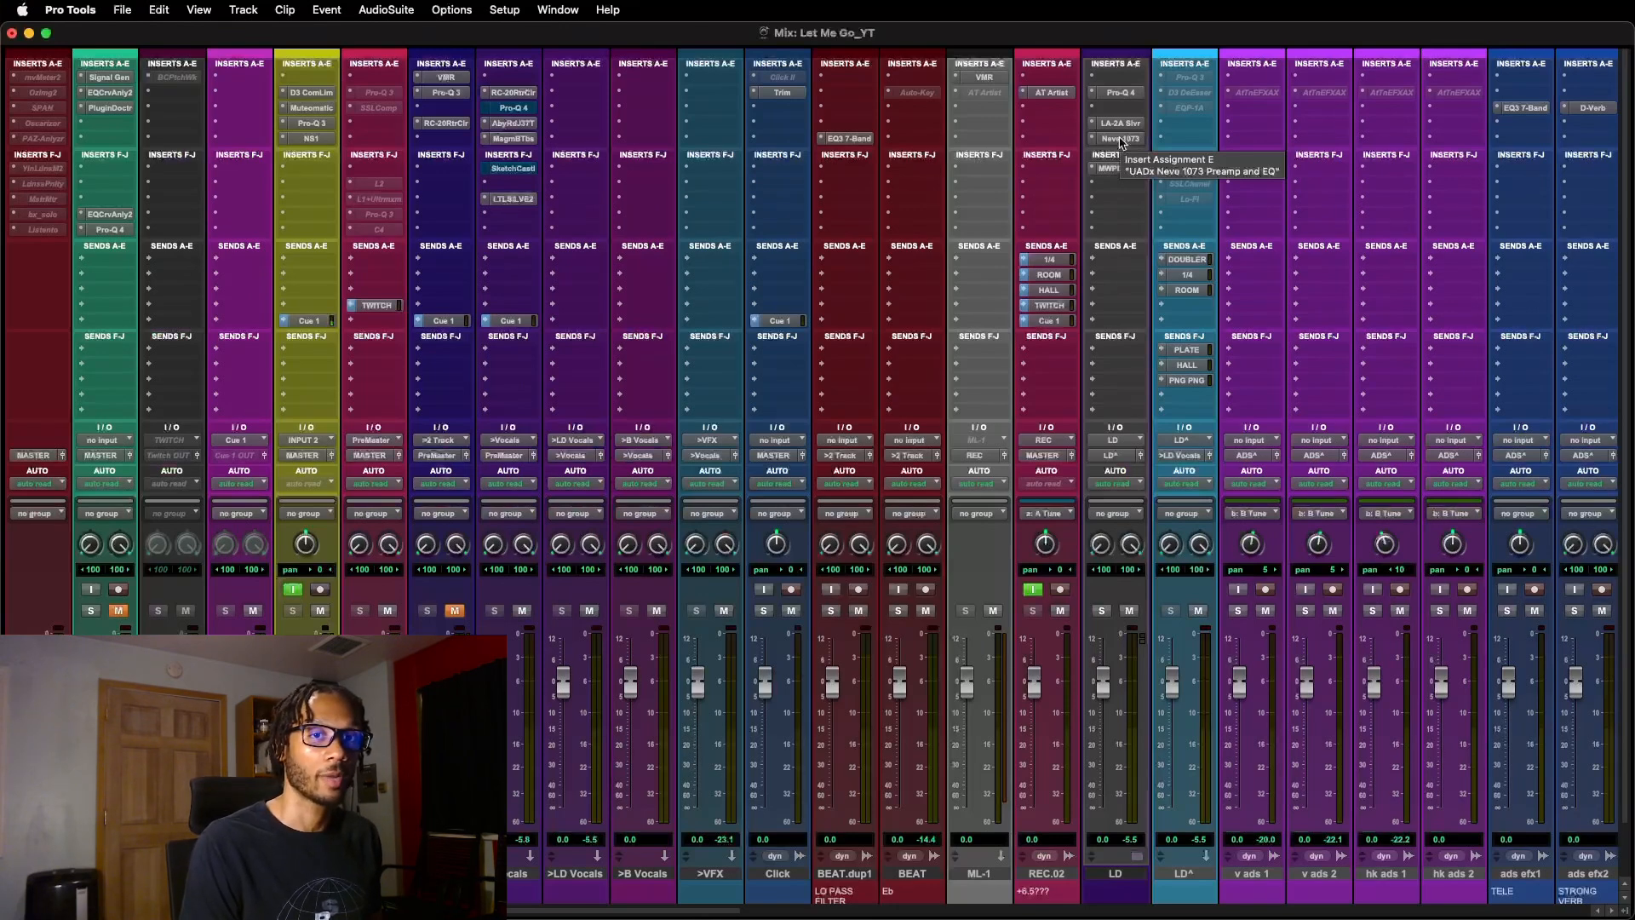
# - Review the settings of the LA-2A, Neve 1073 and Pultec EQP-1S3 on the LD track
pyautogui.click(1121, 126)
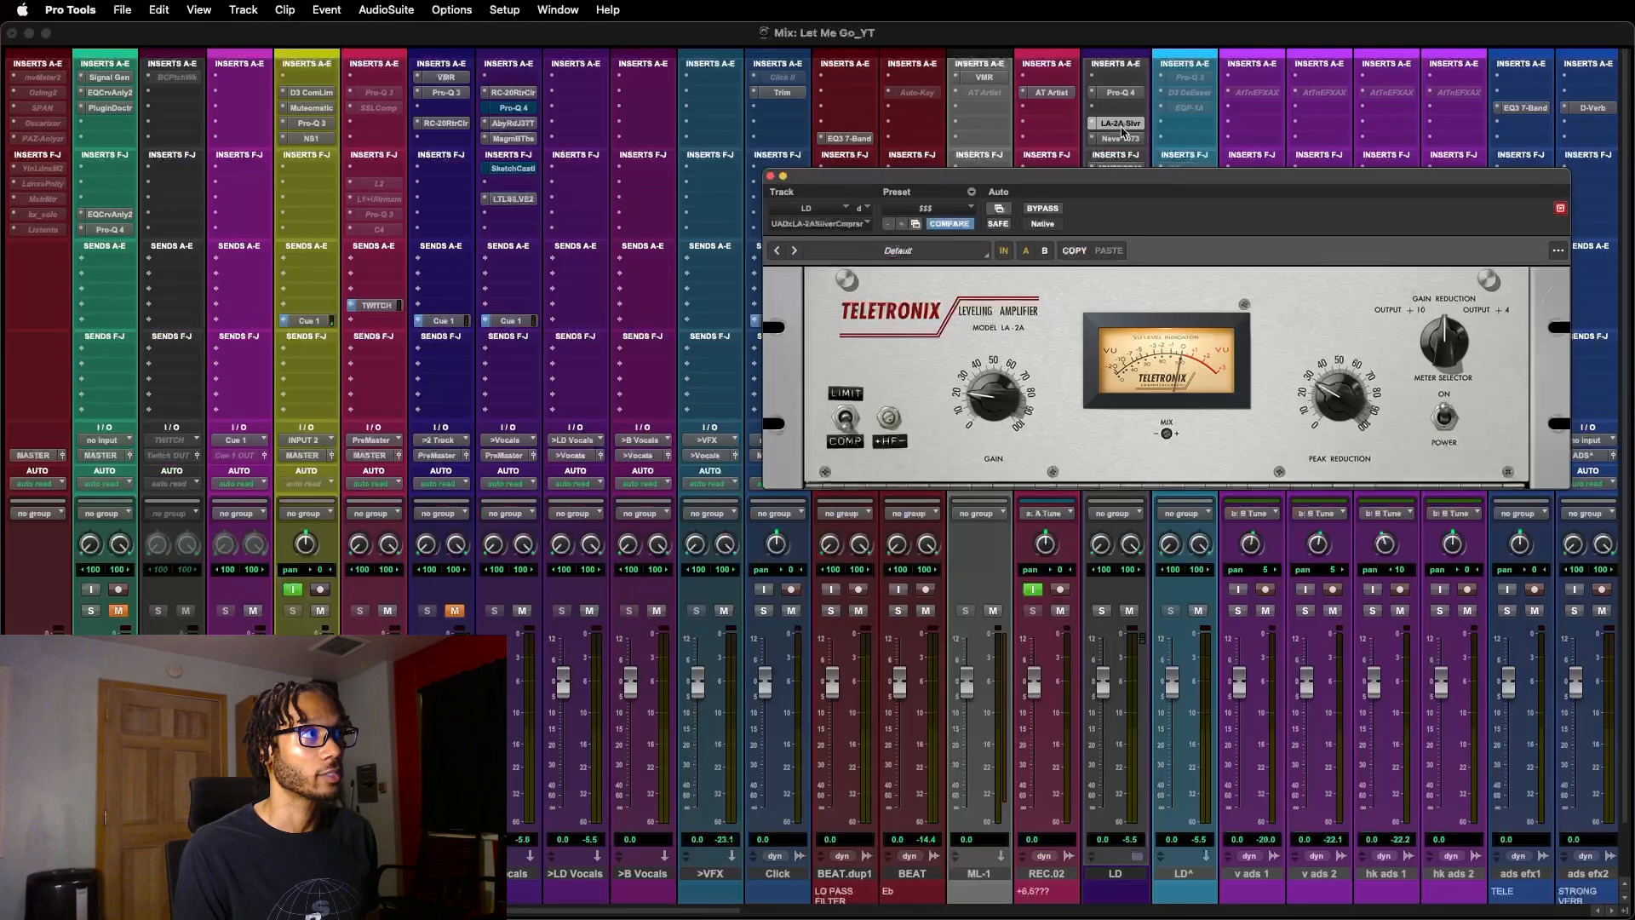
pyautogui.click(1122, 126)
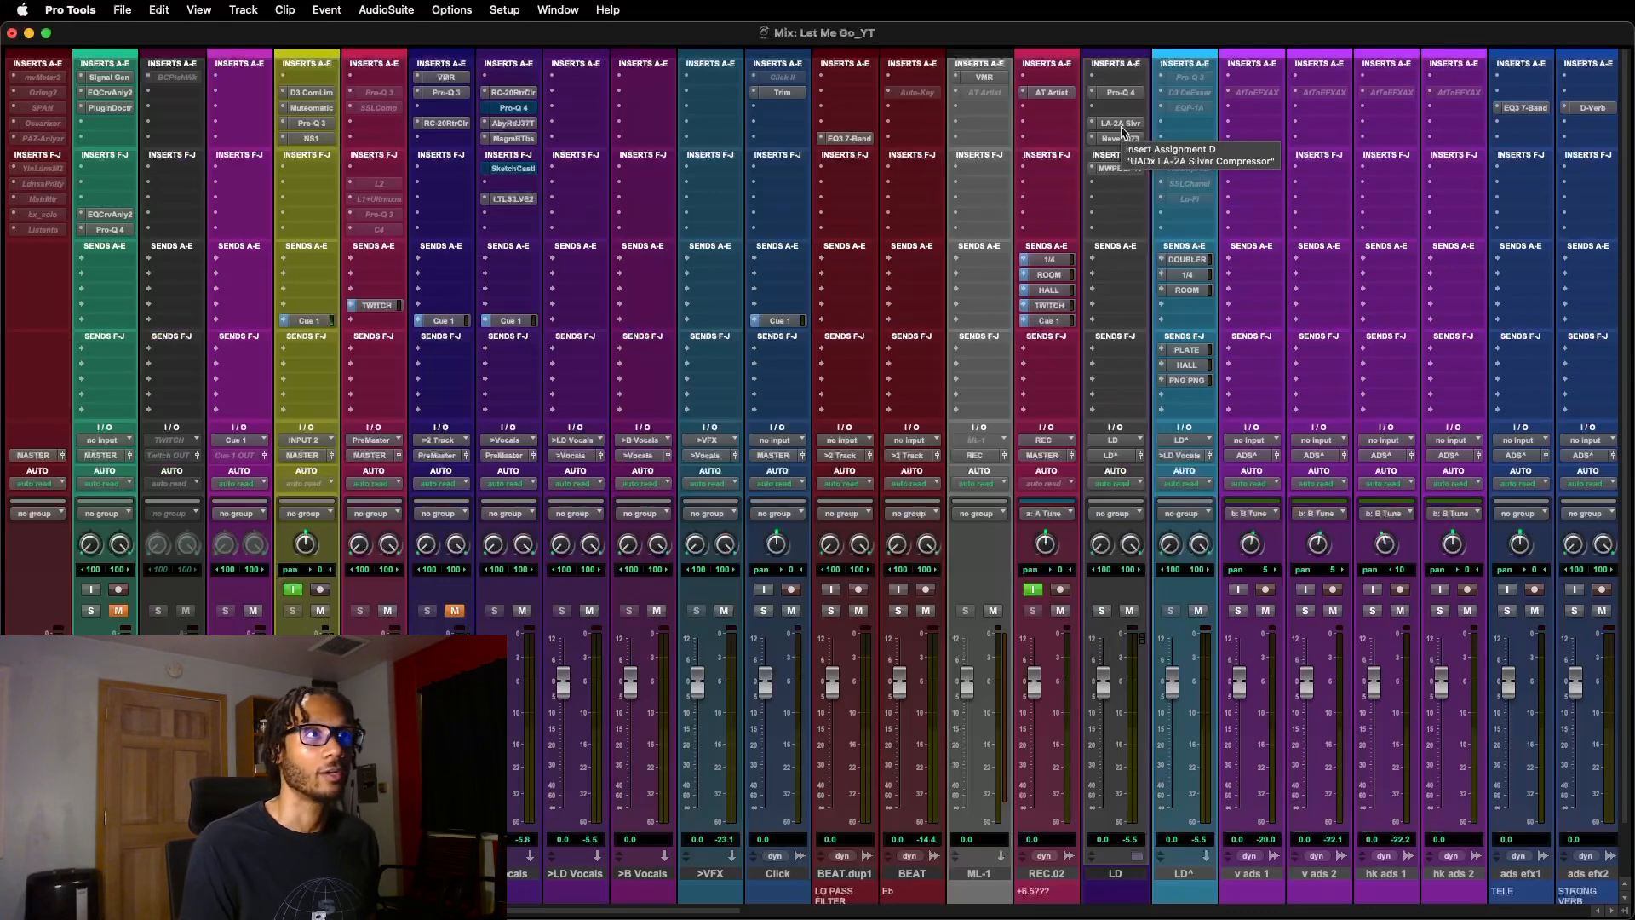
pyautogui.click(1120, 138)
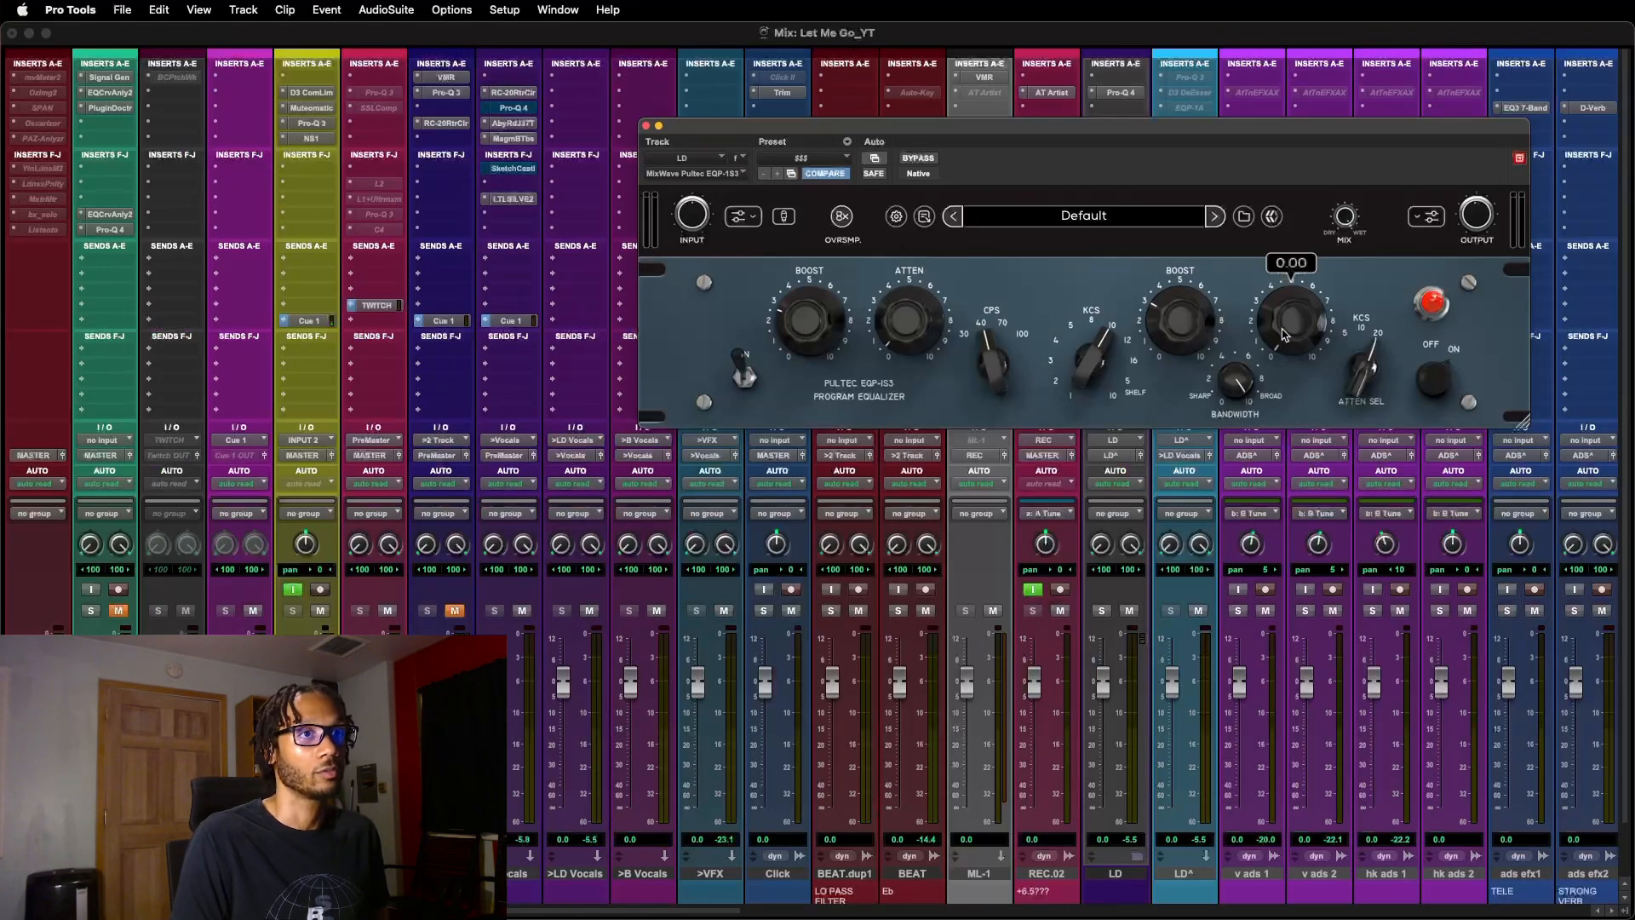
pyautogui.click(646, 126)
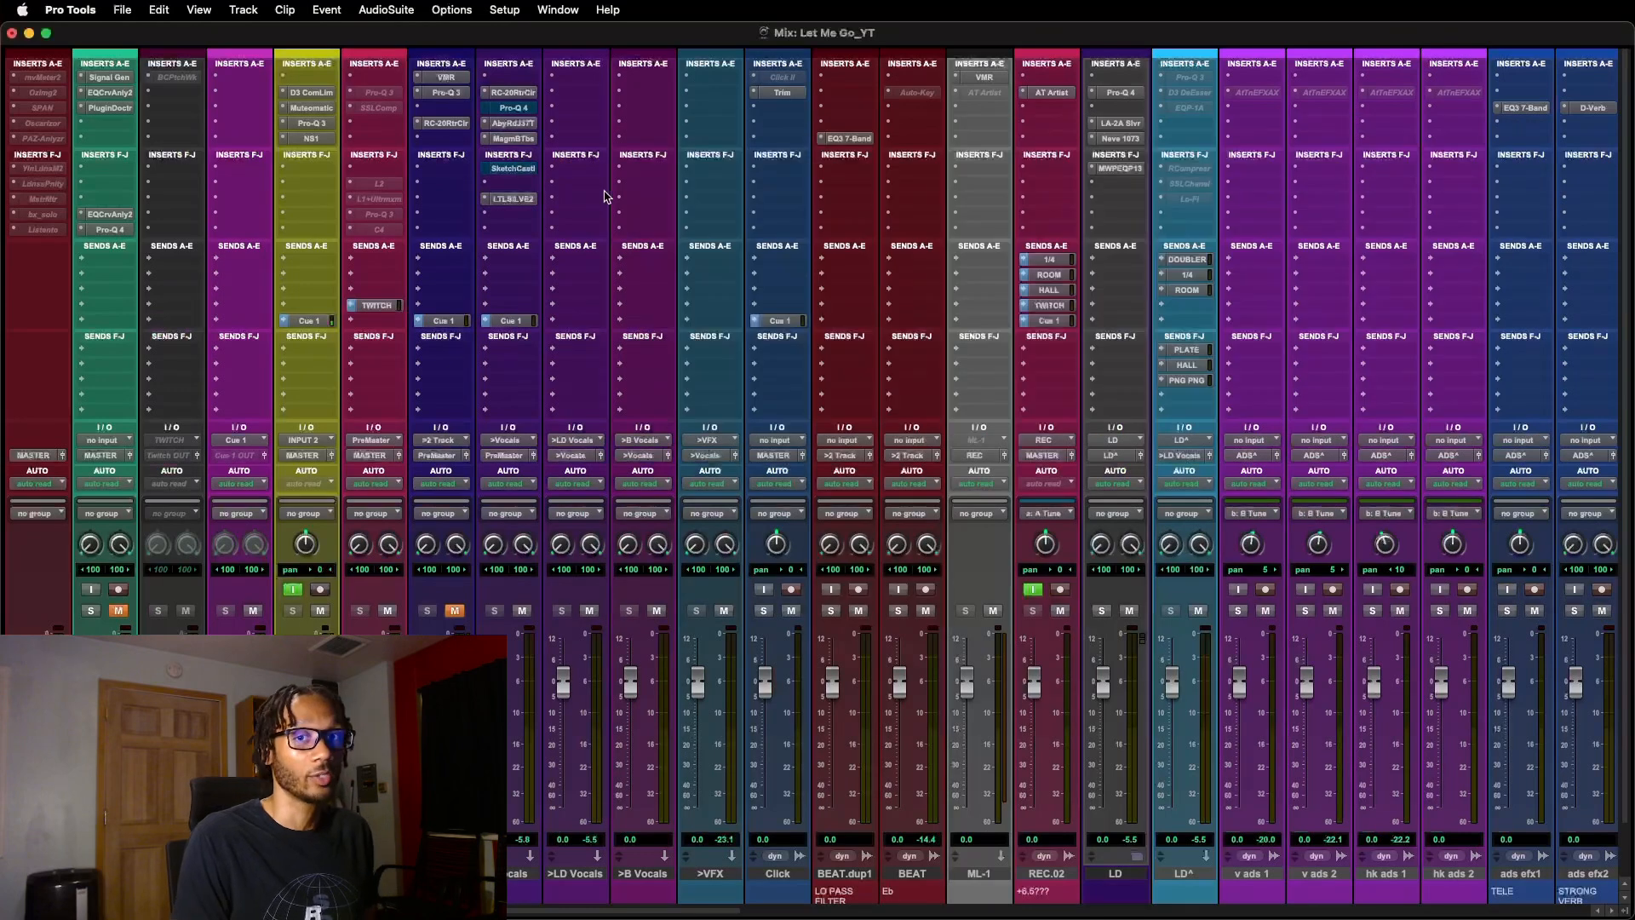
# - Inspect the bands of the >Vocals bus's Pro-Q 4 and add a bell band at about 1002 Hz with about -1.1 dB gain
pyautogui.click(512, 107)
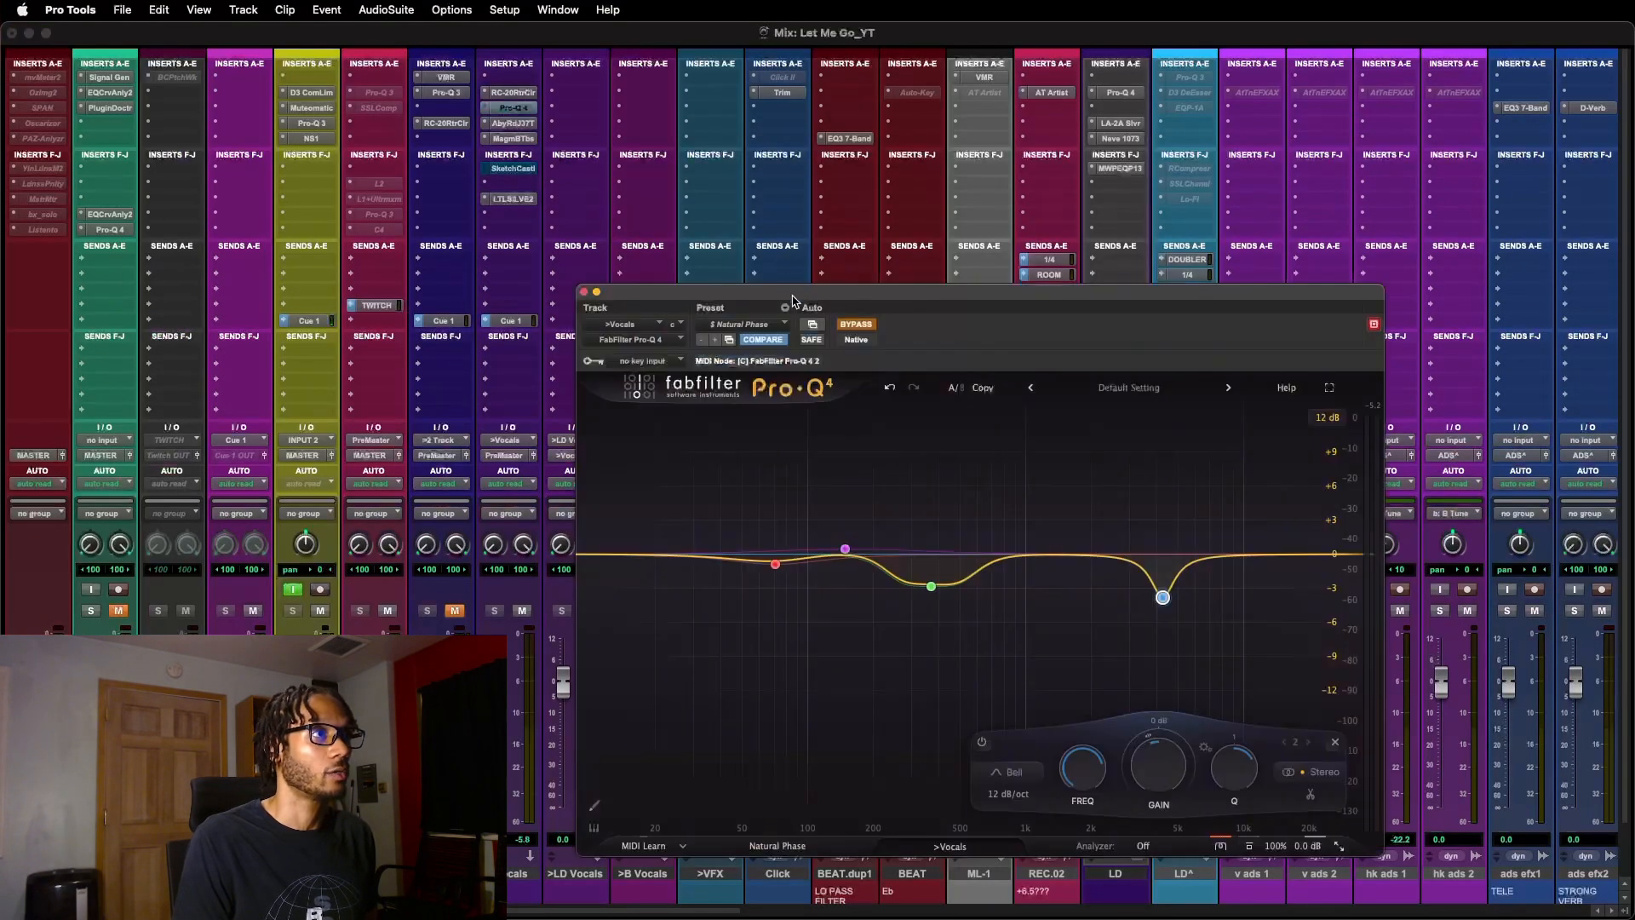
pyautogui.moveTo(791, 298); pyautogui.dragTo(770, 143)
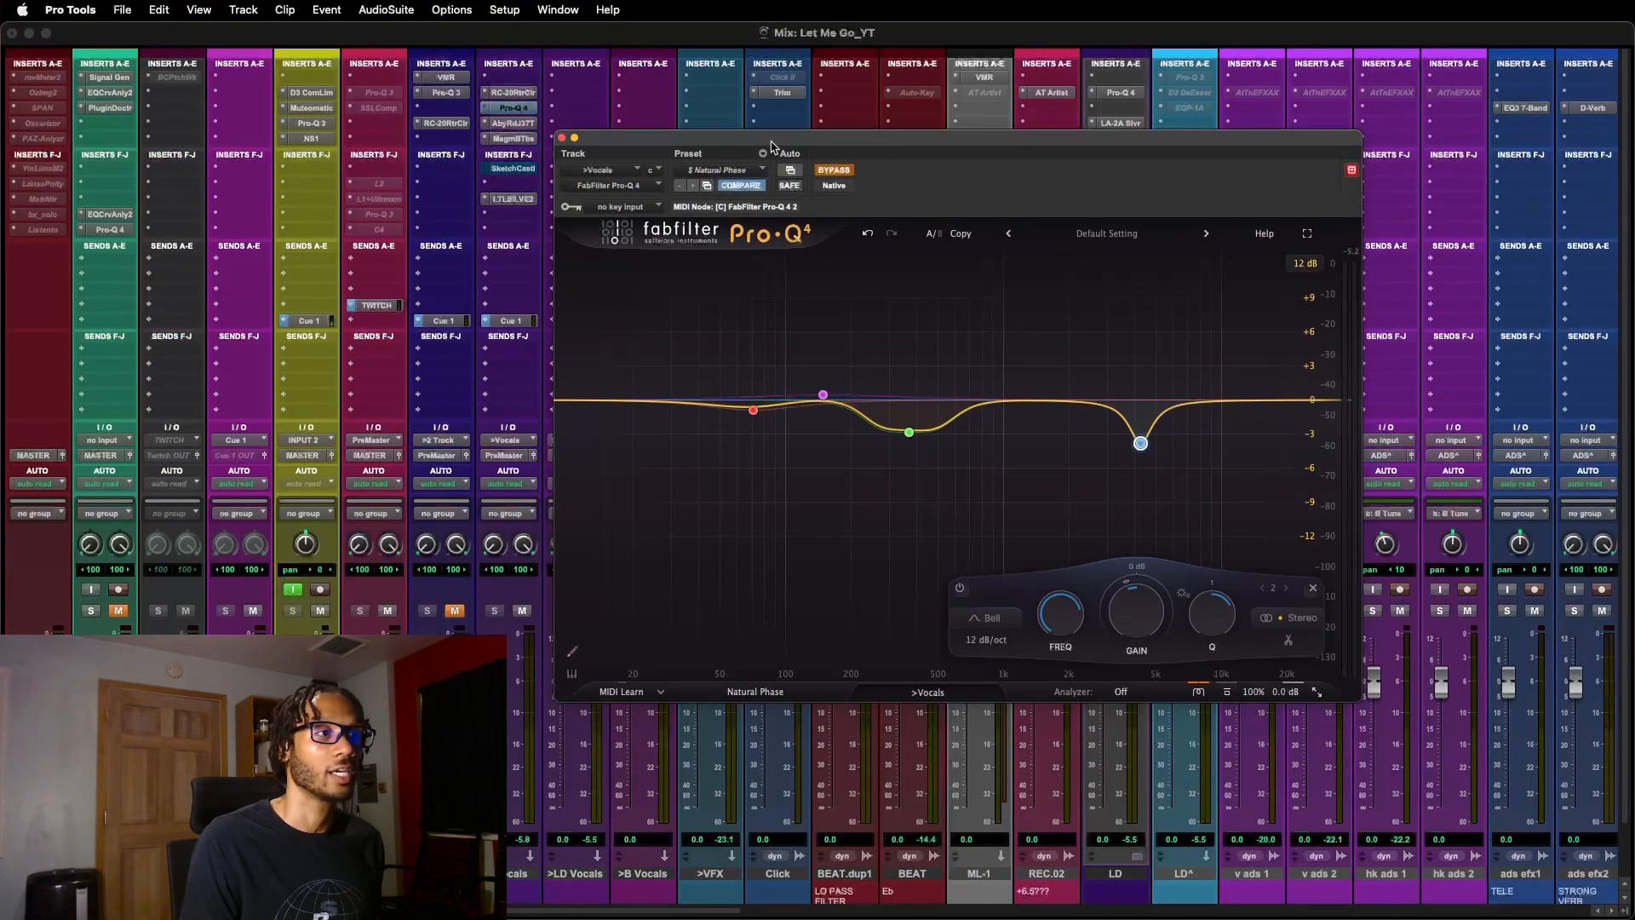
pyautogui.moveTo(909, 432)
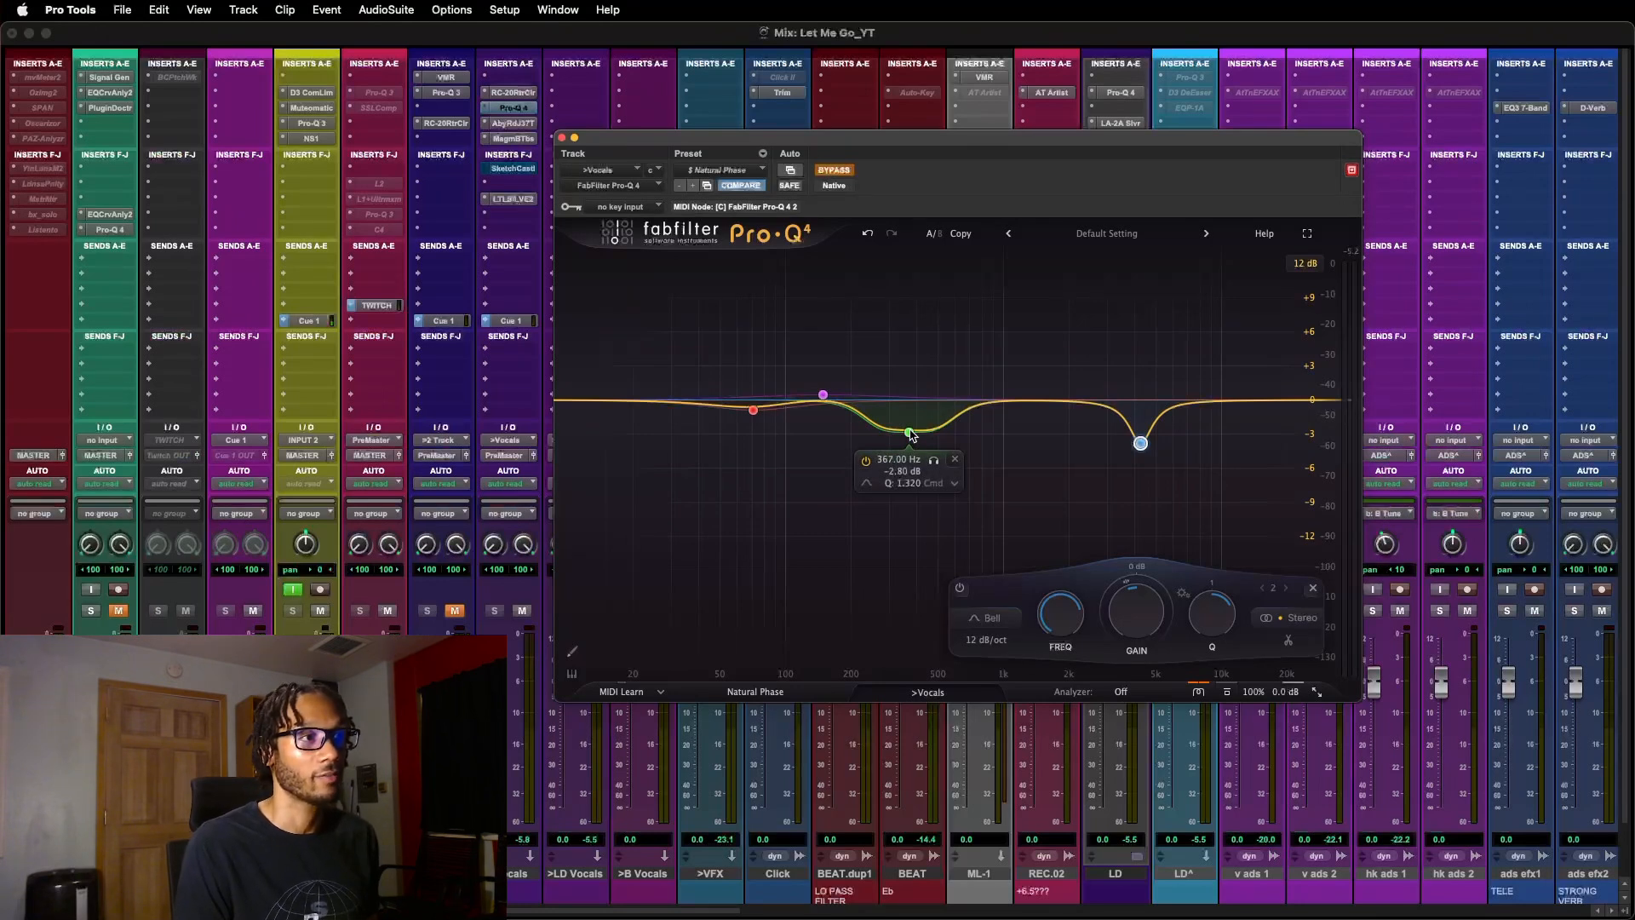
pyautogui.moveTo(831, 402)
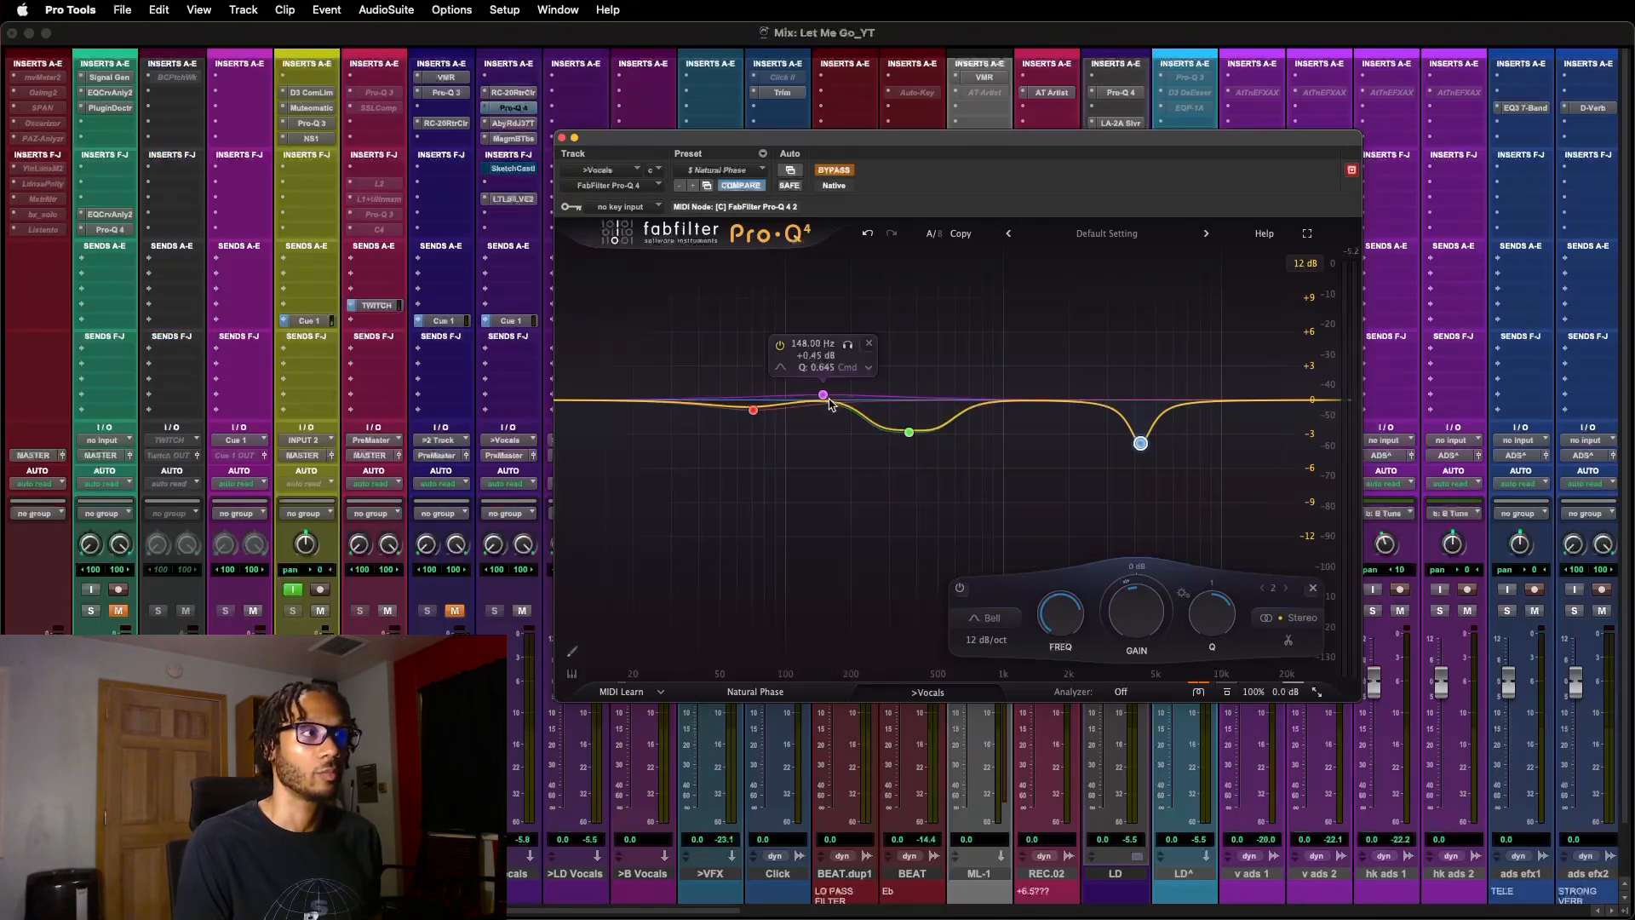
pyautogui.moveTo(752, 412)
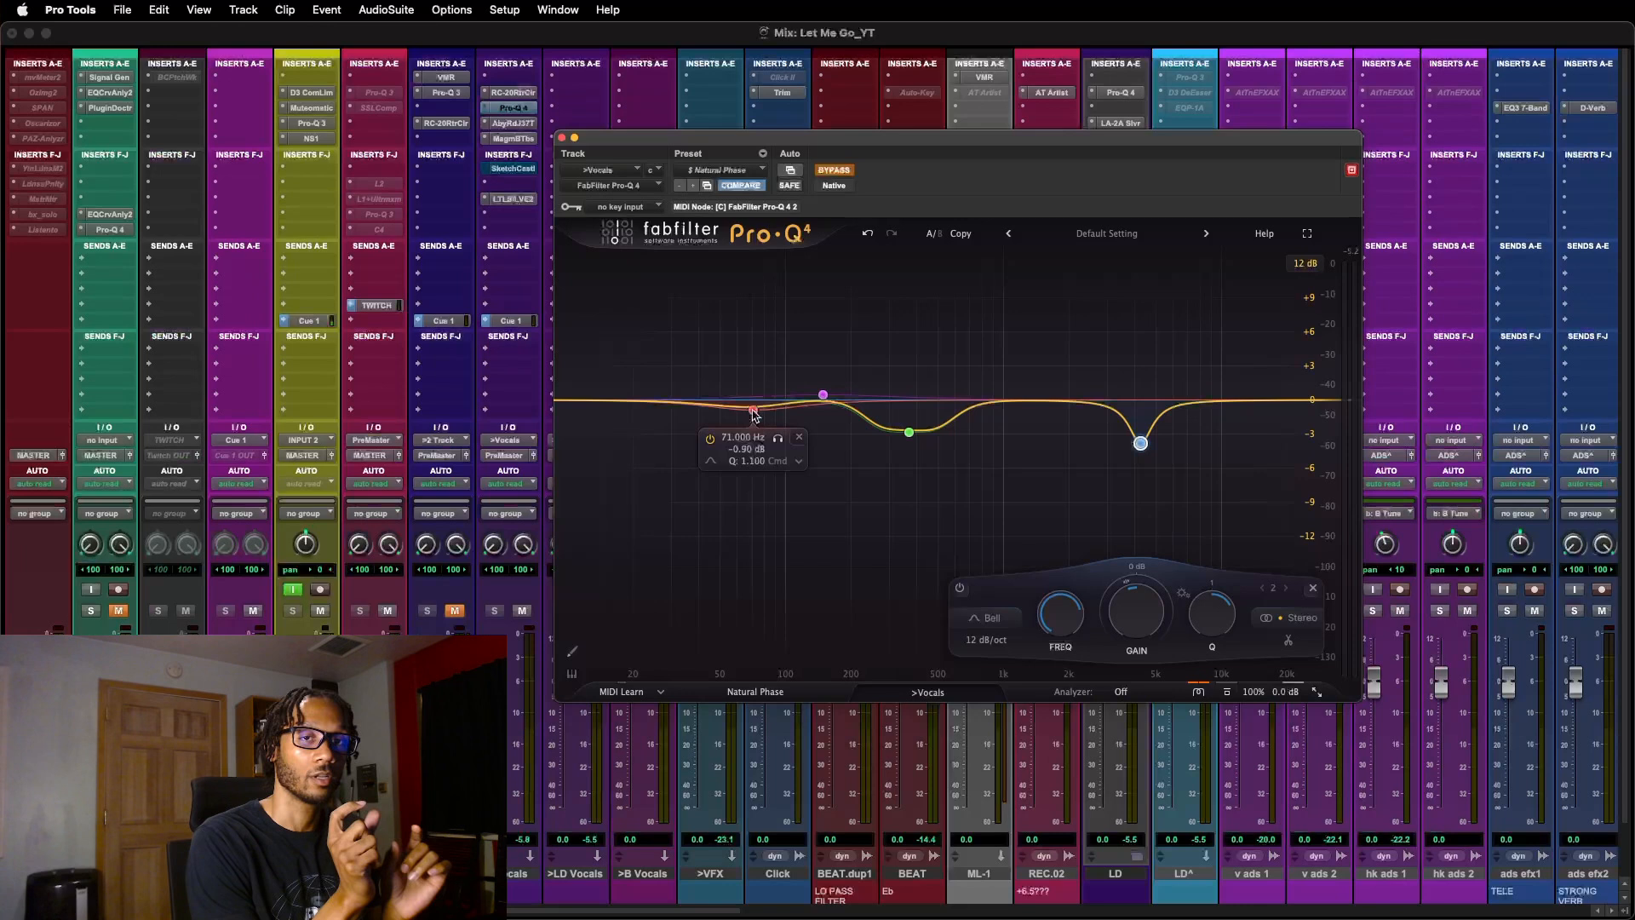
pyautogui.moveTo(1139, 442)
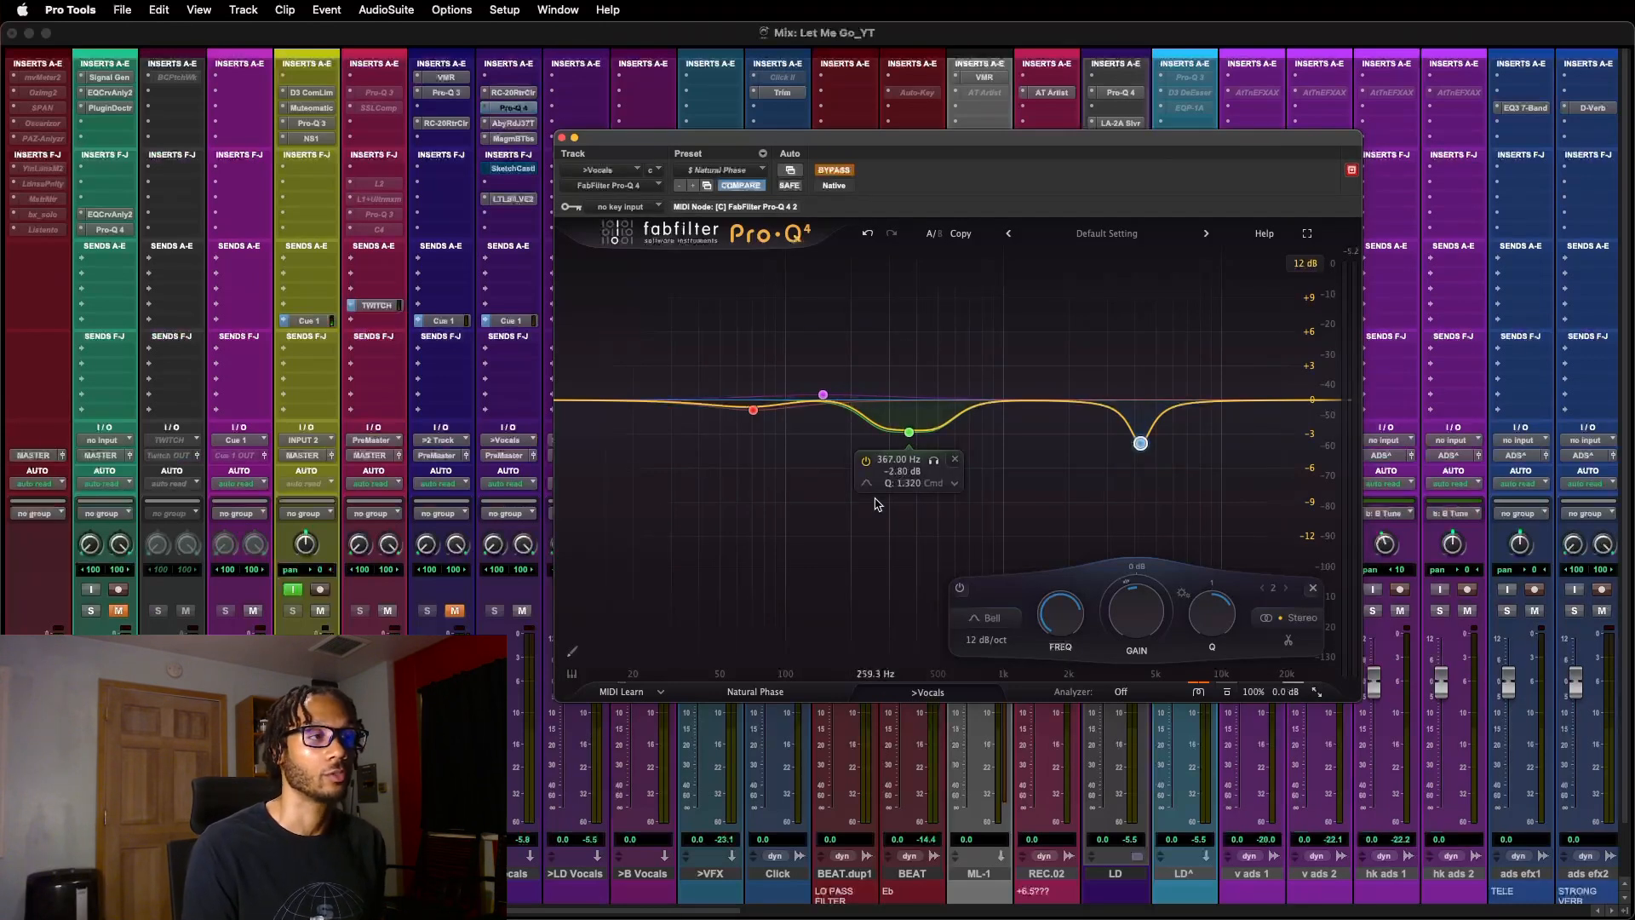
pyautogui.click(1003, 412)
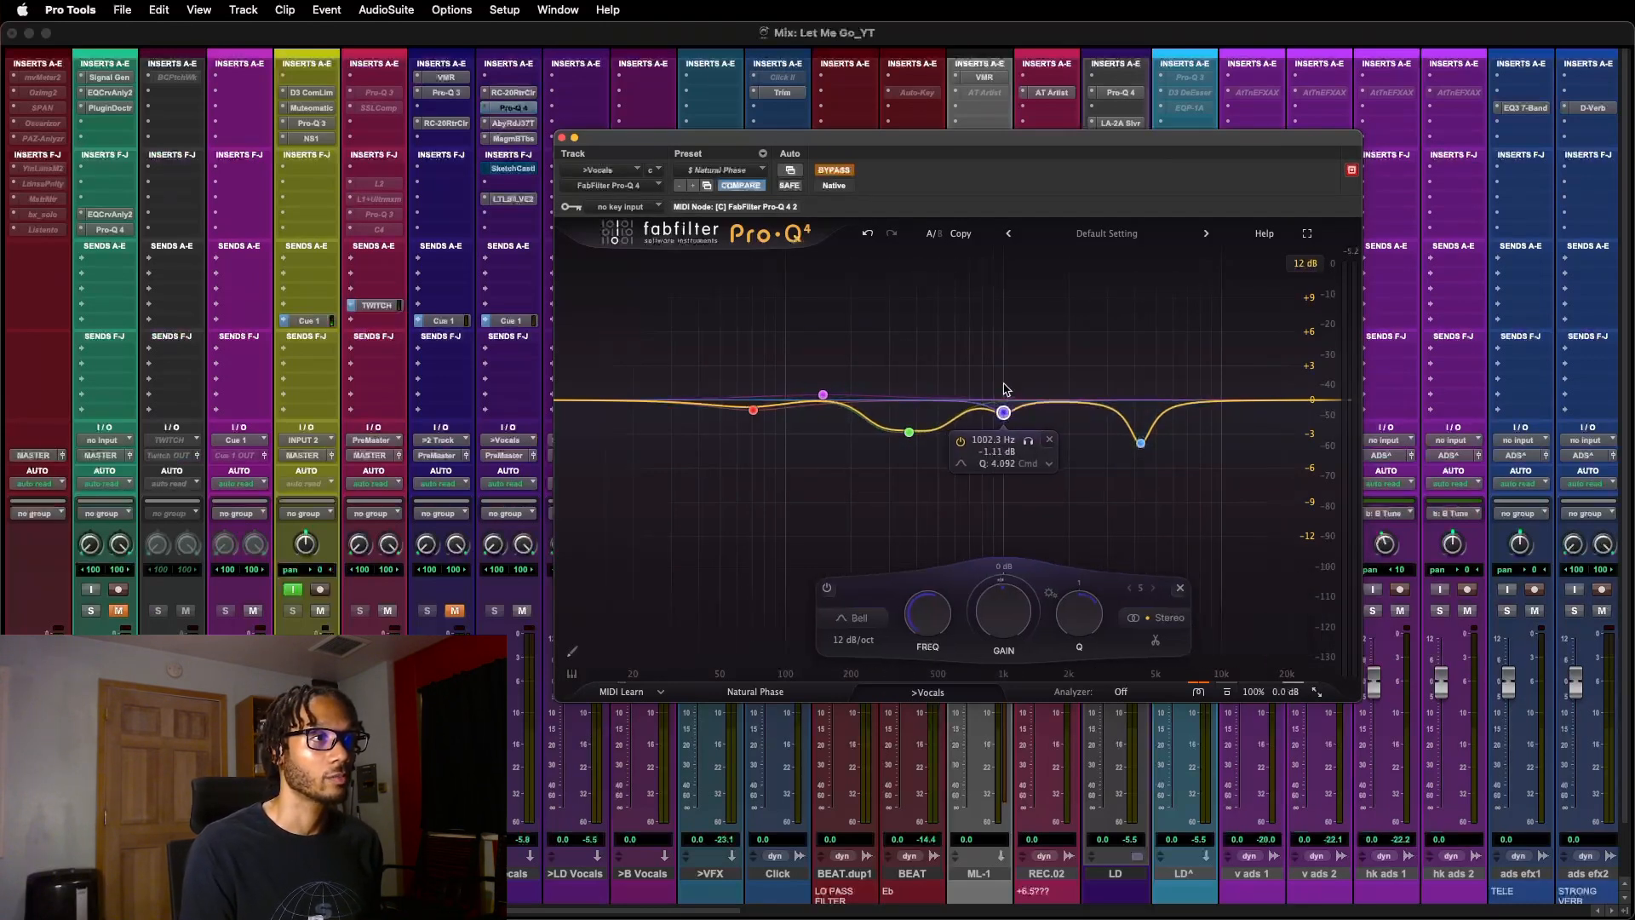
# - Undo the bell bands added to the >Vocals bus's Pro-Q 4 and close the equalizer
pyautogui.moveTo(1004, 384); pyautogui.dragTo(1011, 317)
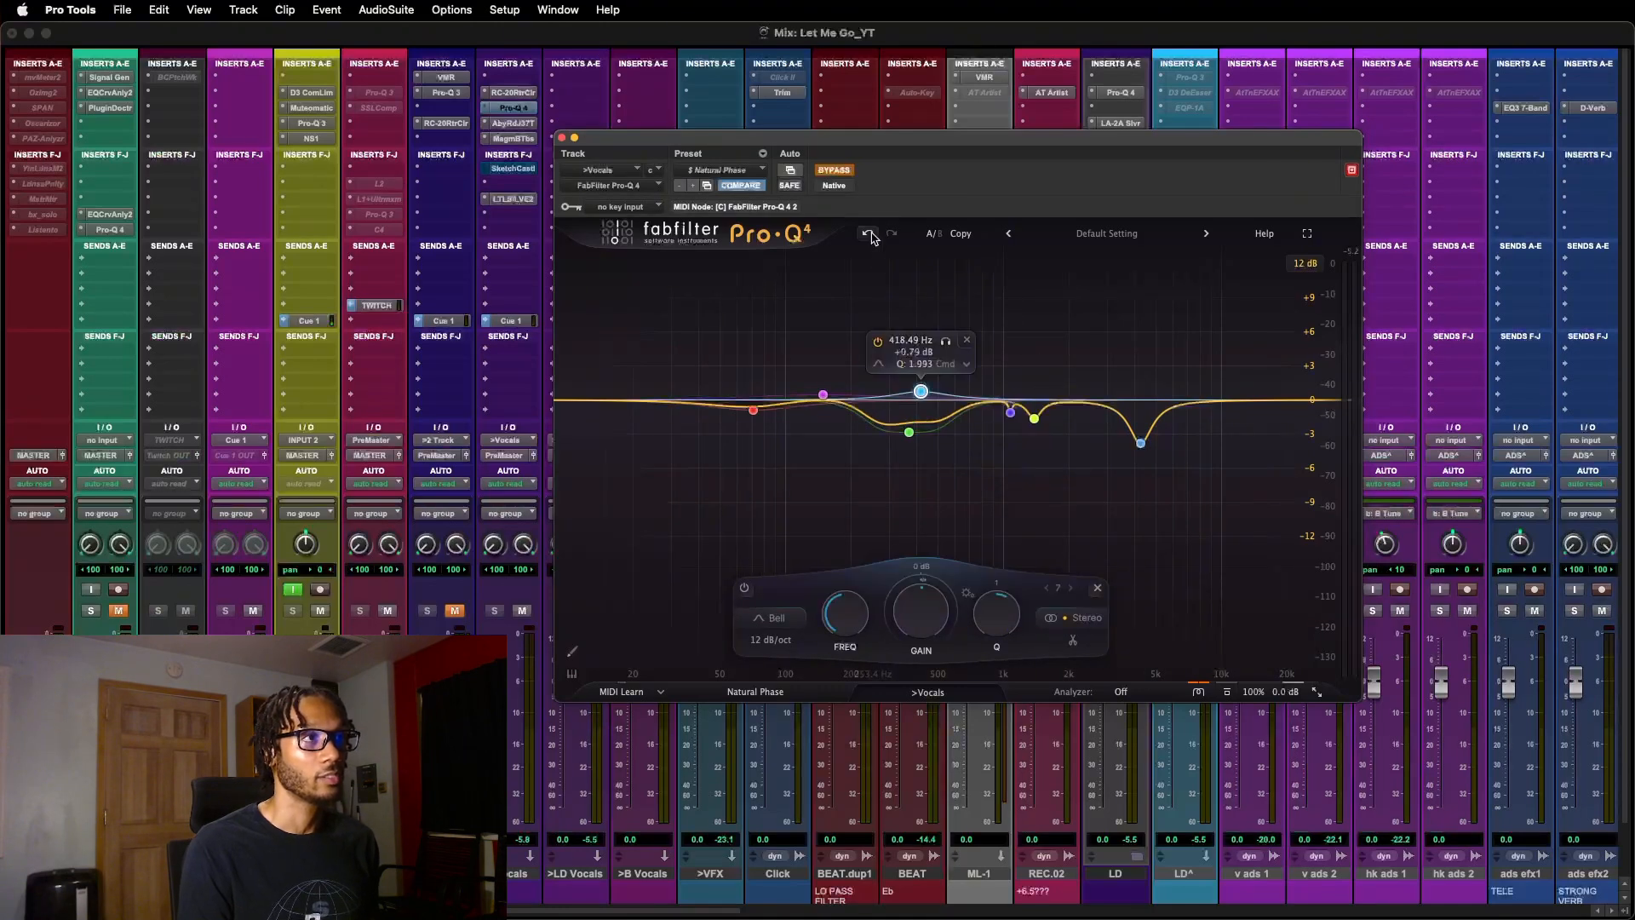
pyautogui.click(869, 235)
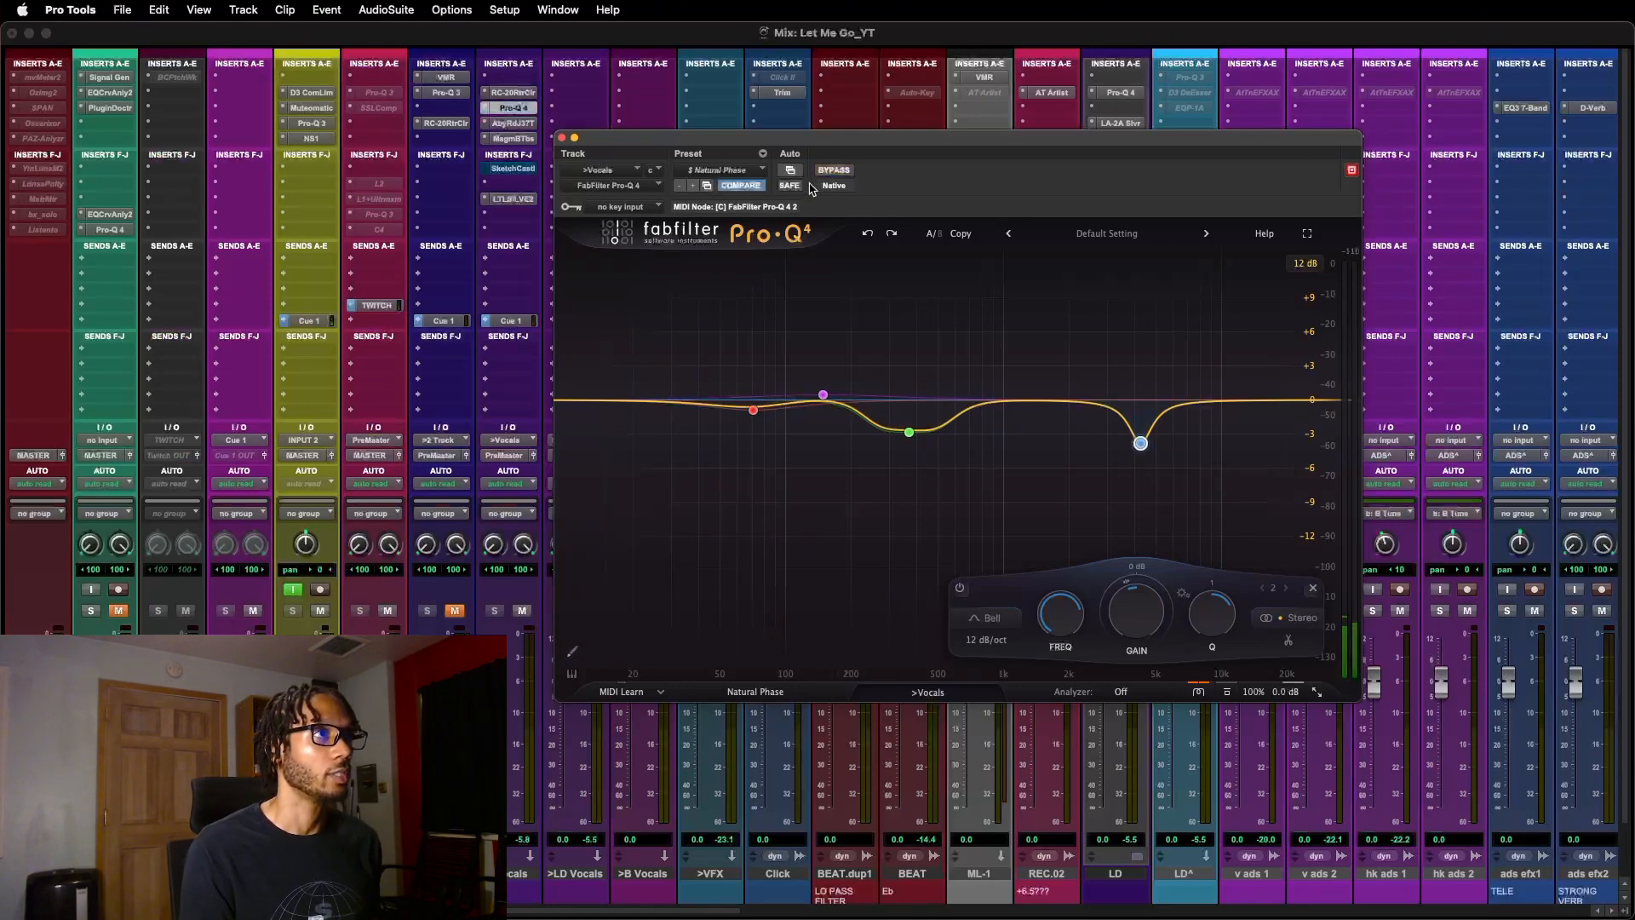
pyautogui.press('super+w')
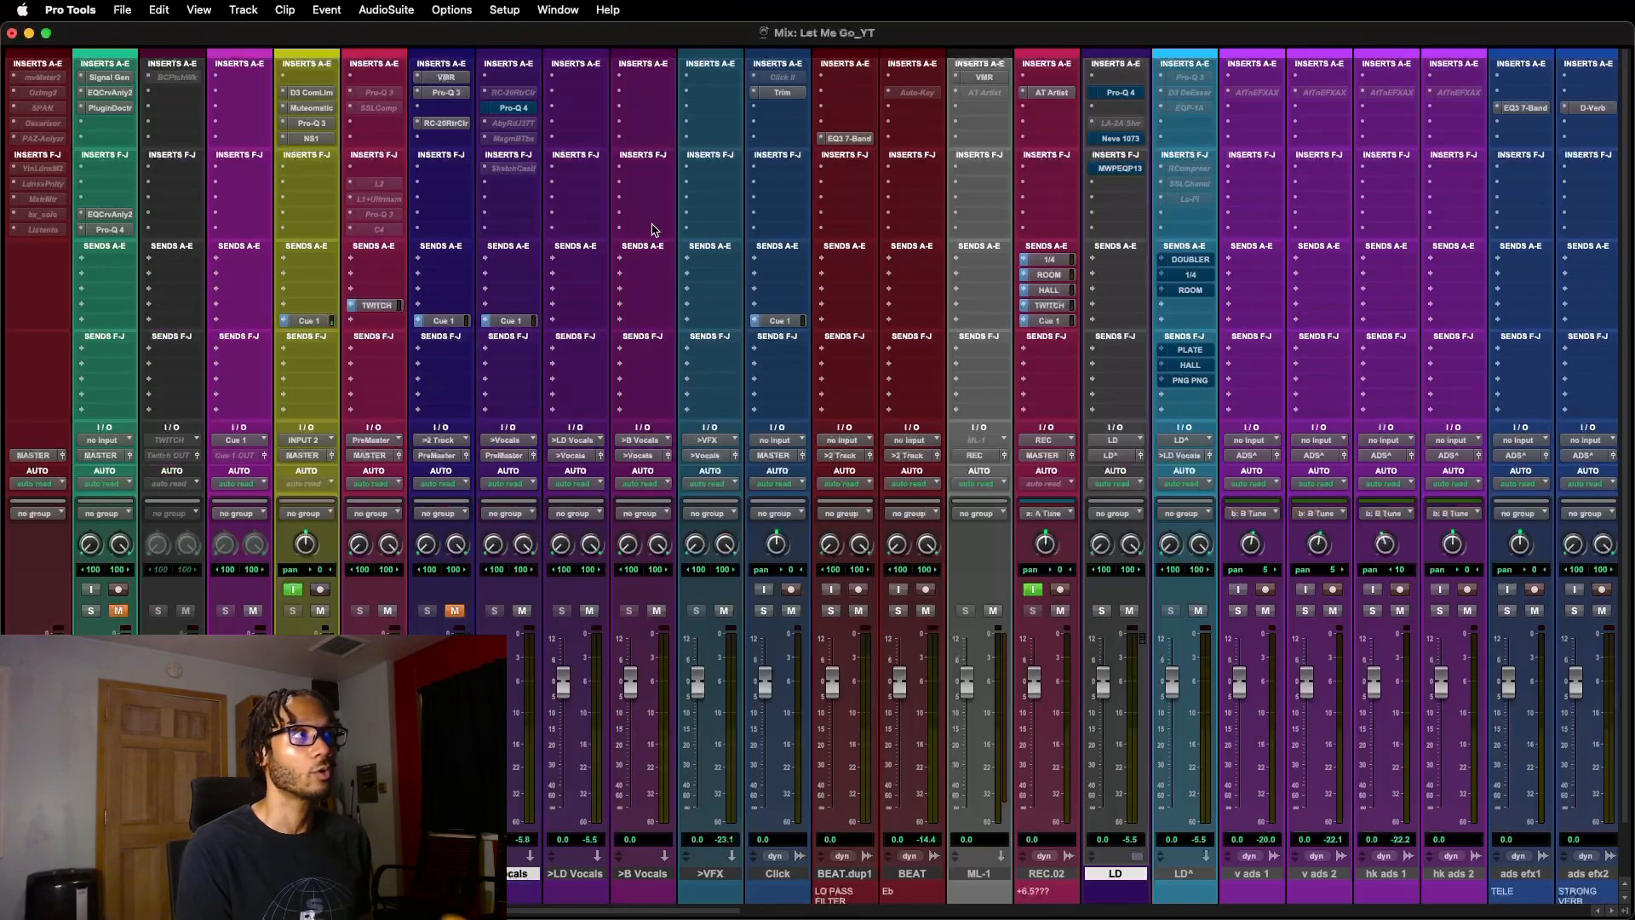
# - Play the mix to compare it with the vocal processing bypassed and active
pyautogui.press('space')
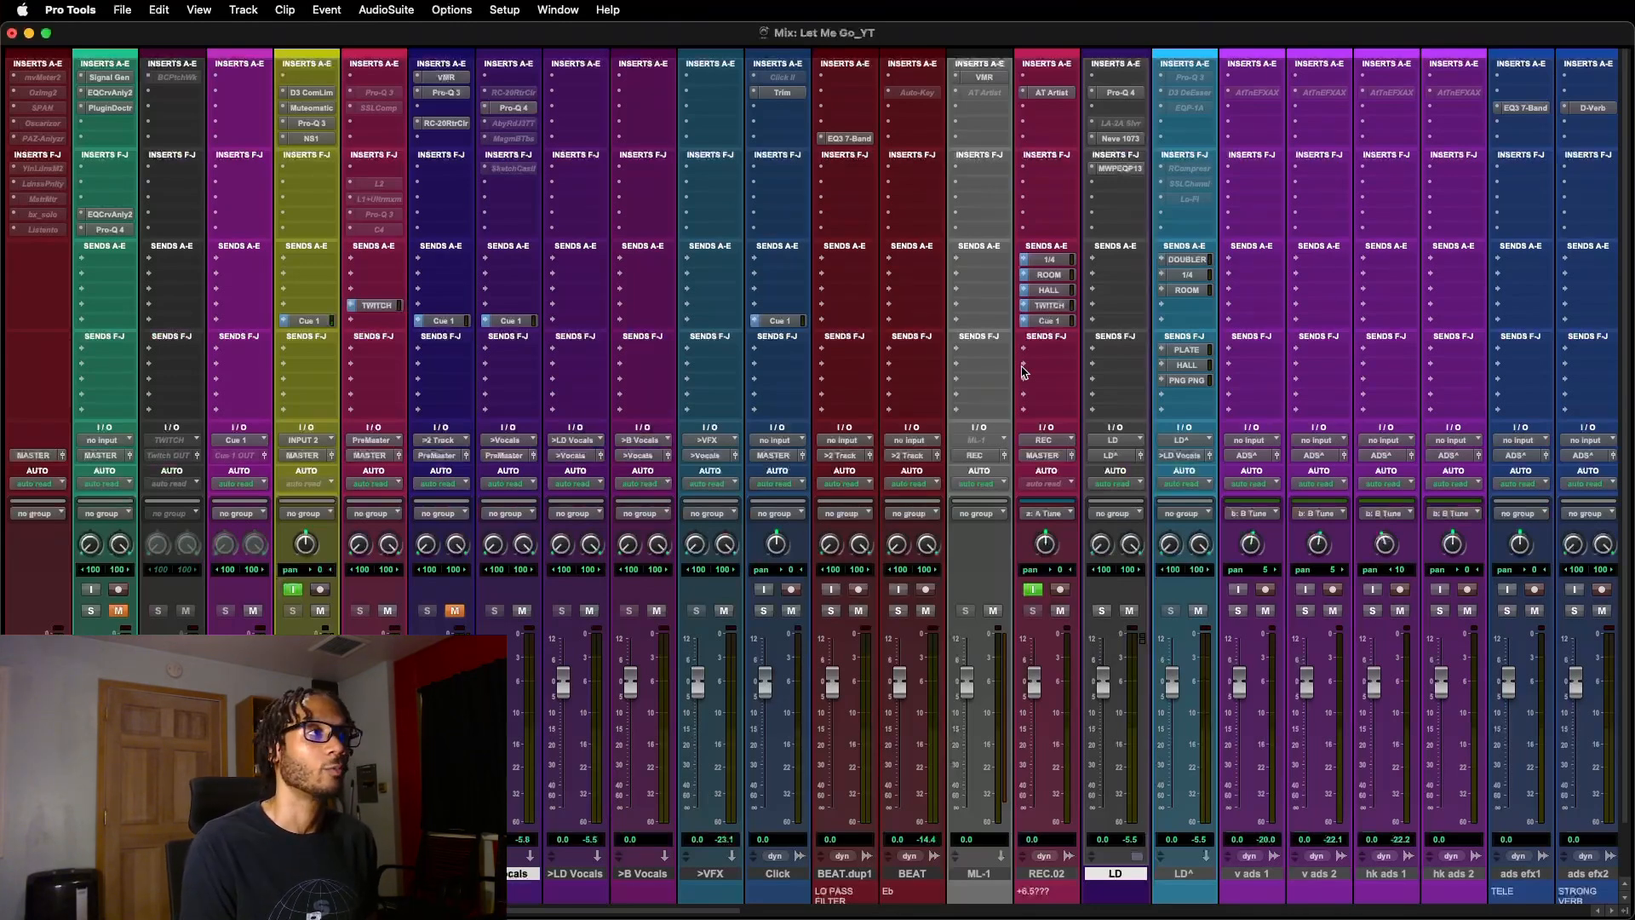
pyautogui.click(508, 108)
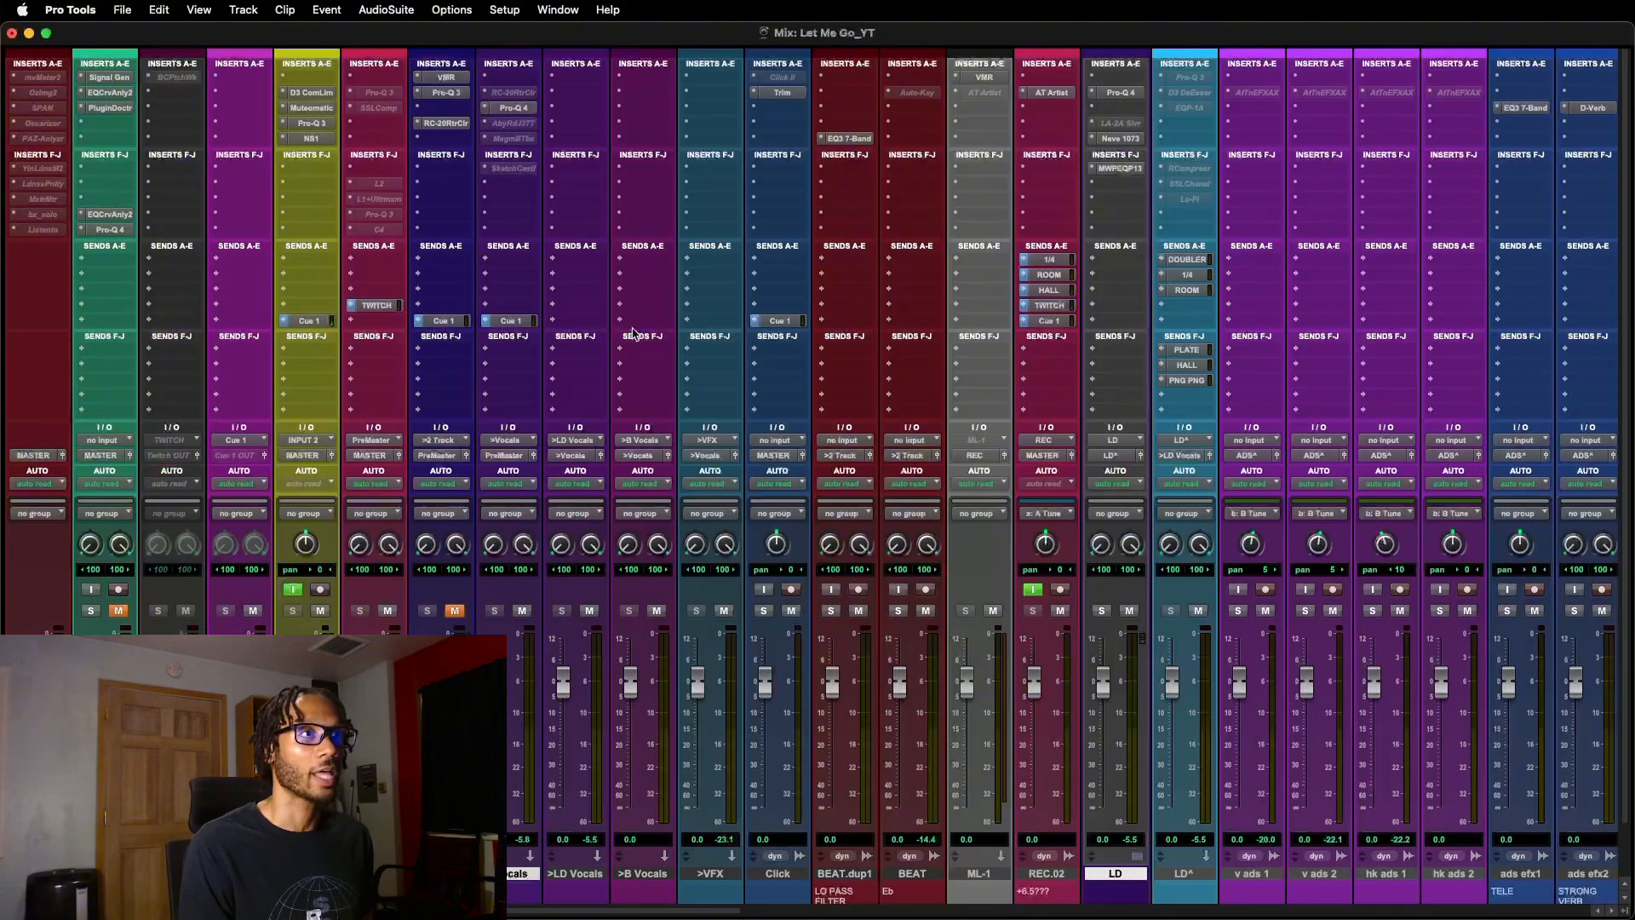
# - Adjust the Age and Tape mix of the TESTER track's SketchCassette II beside the EQ Curve Analyzer 2 response graph
pyautogui.moveTo(899, 141); pyautogui.dragTo(806, 147)
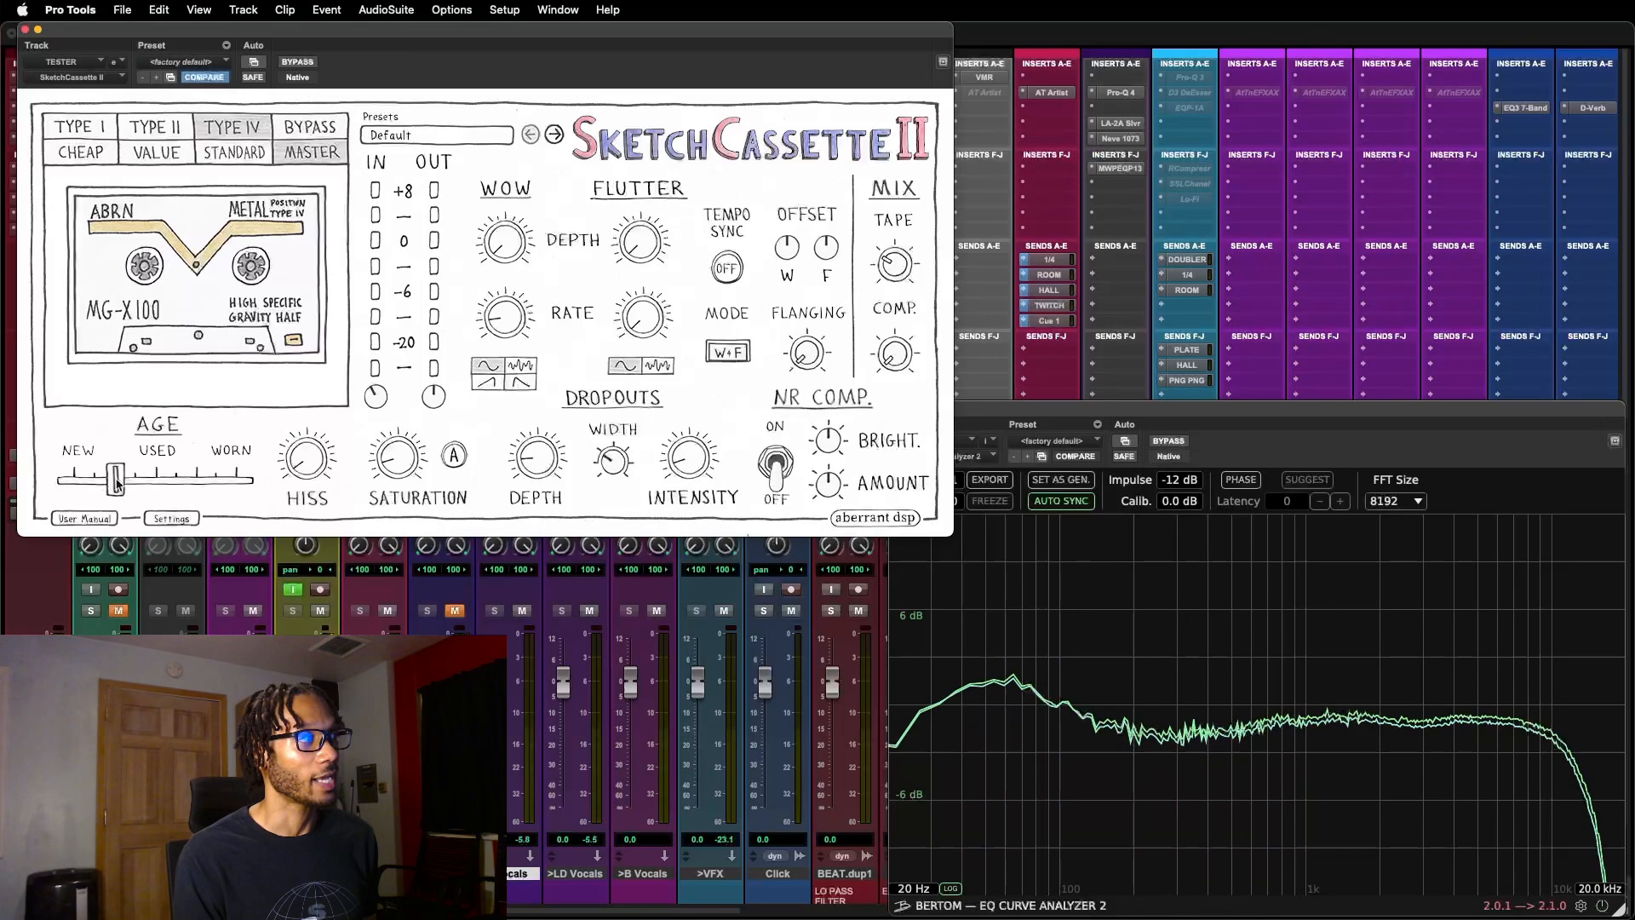
pyautogui.moveTo(119, 482)
pyautogui.mouseDown()
pyautogui.moveTo(239, 483)
pyautogui.moveTo(3, 484)
pyautogui.moveTo(110, 483)
pyautogui.mouseUp()
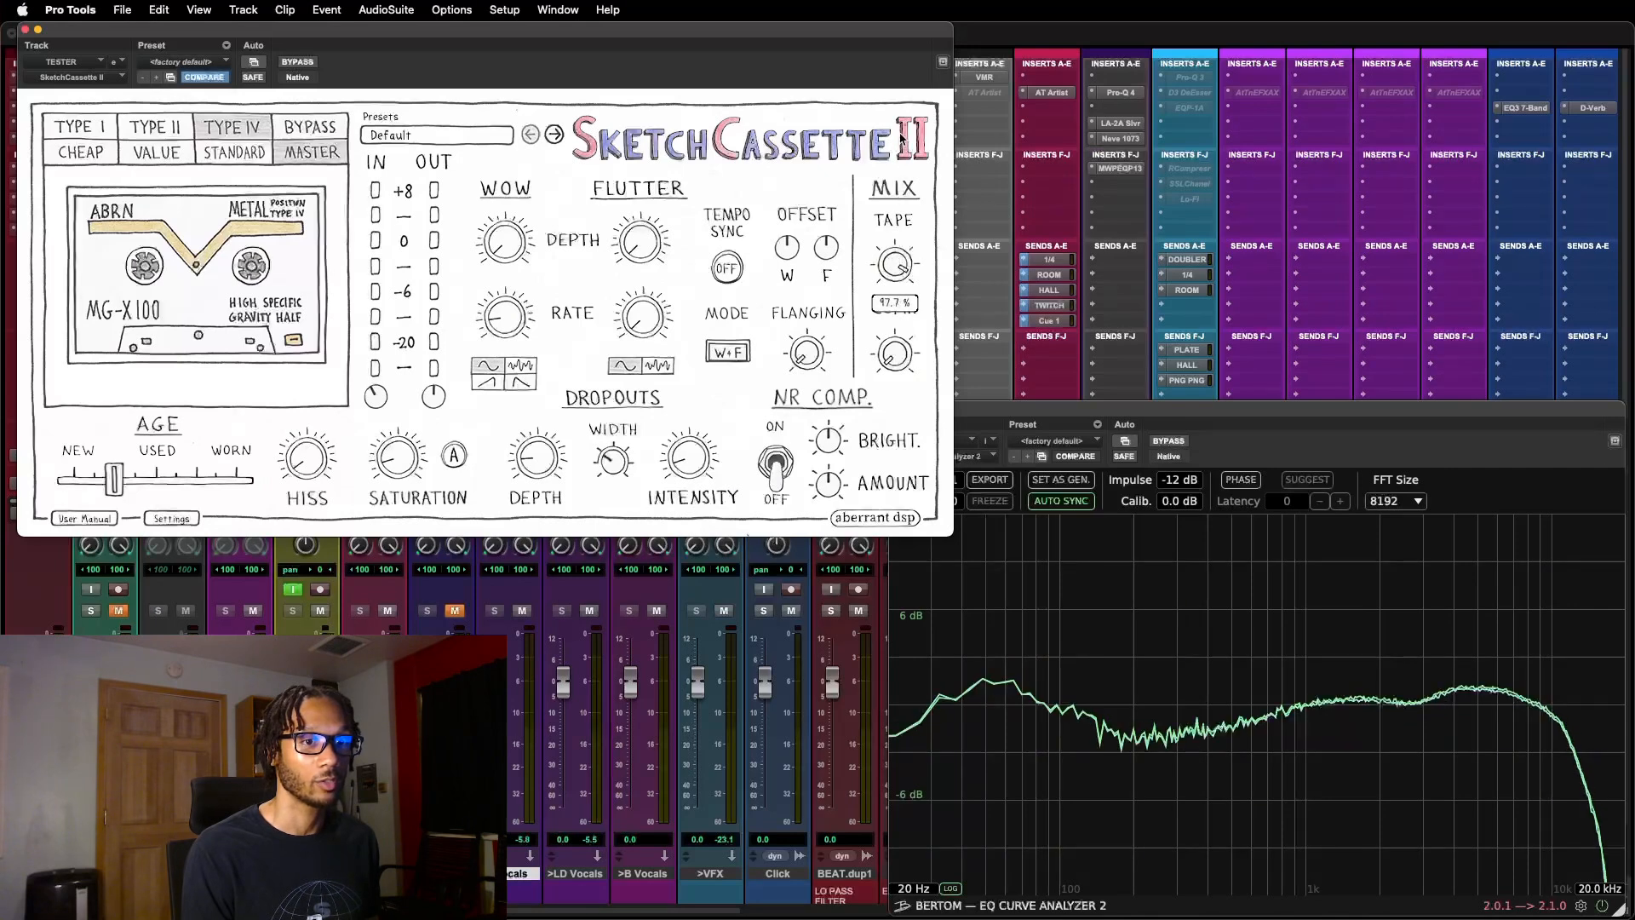
pyautogui.moveTo(905, 142); pyautogui.dragTo(904, 361)
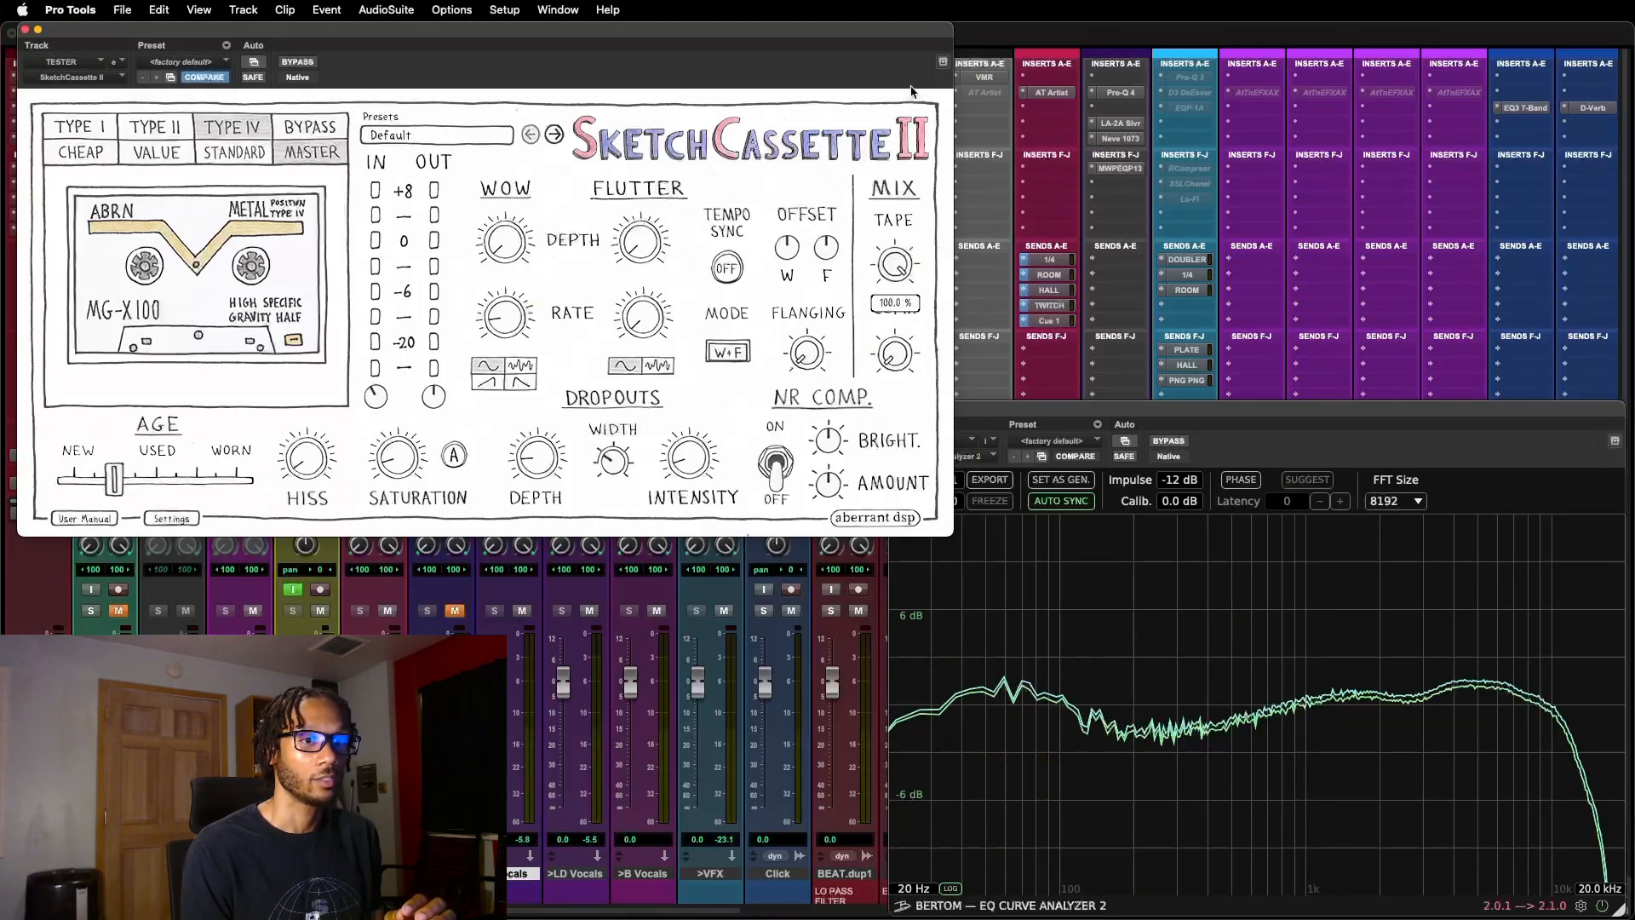
pyautogui.moveTo(896, 315); pyautogui.dragTo(898, 301)
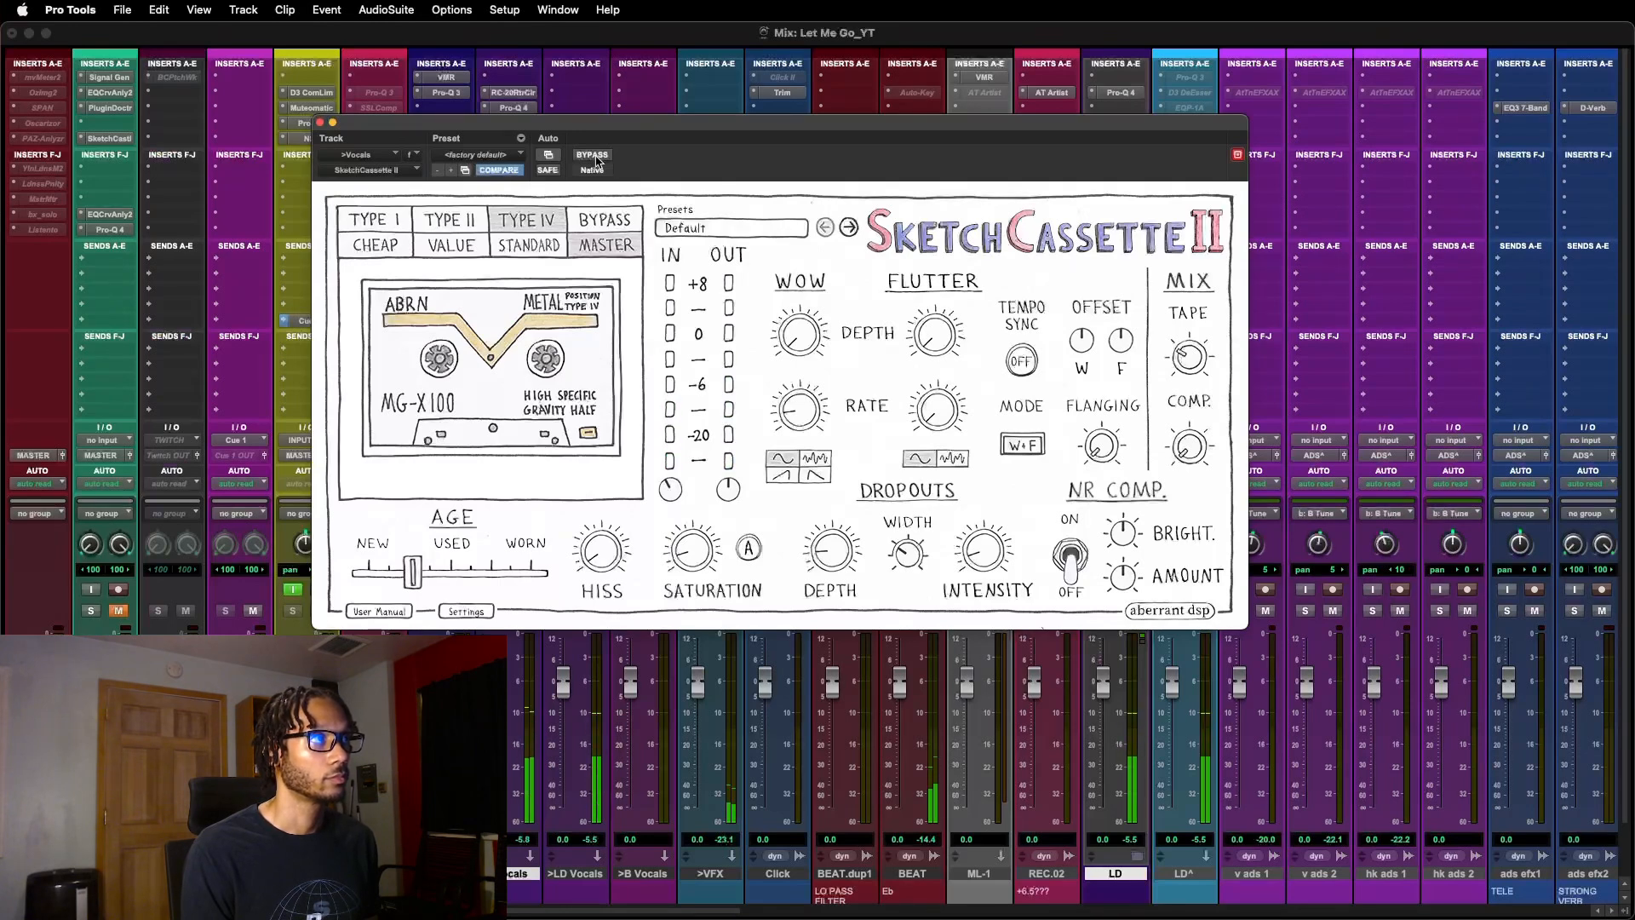
# - Compare the playing mix with the >Vocals bus's SketchCassette II bypassed and engaged
pyautogui.click(596, 158)
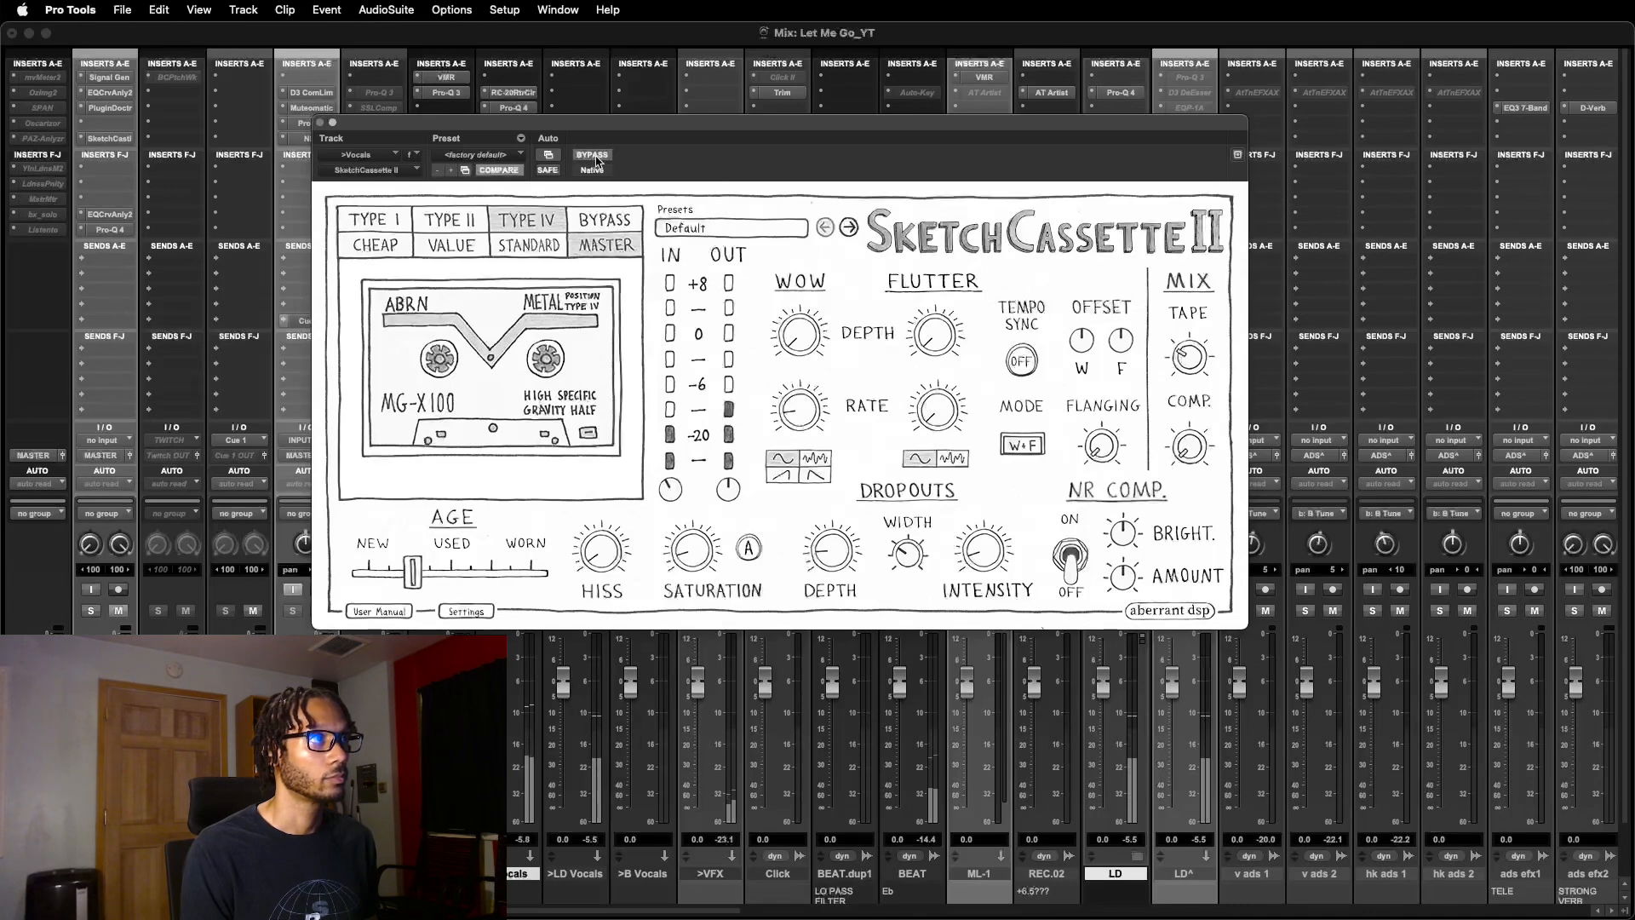
pyautogui.click(596, 158)
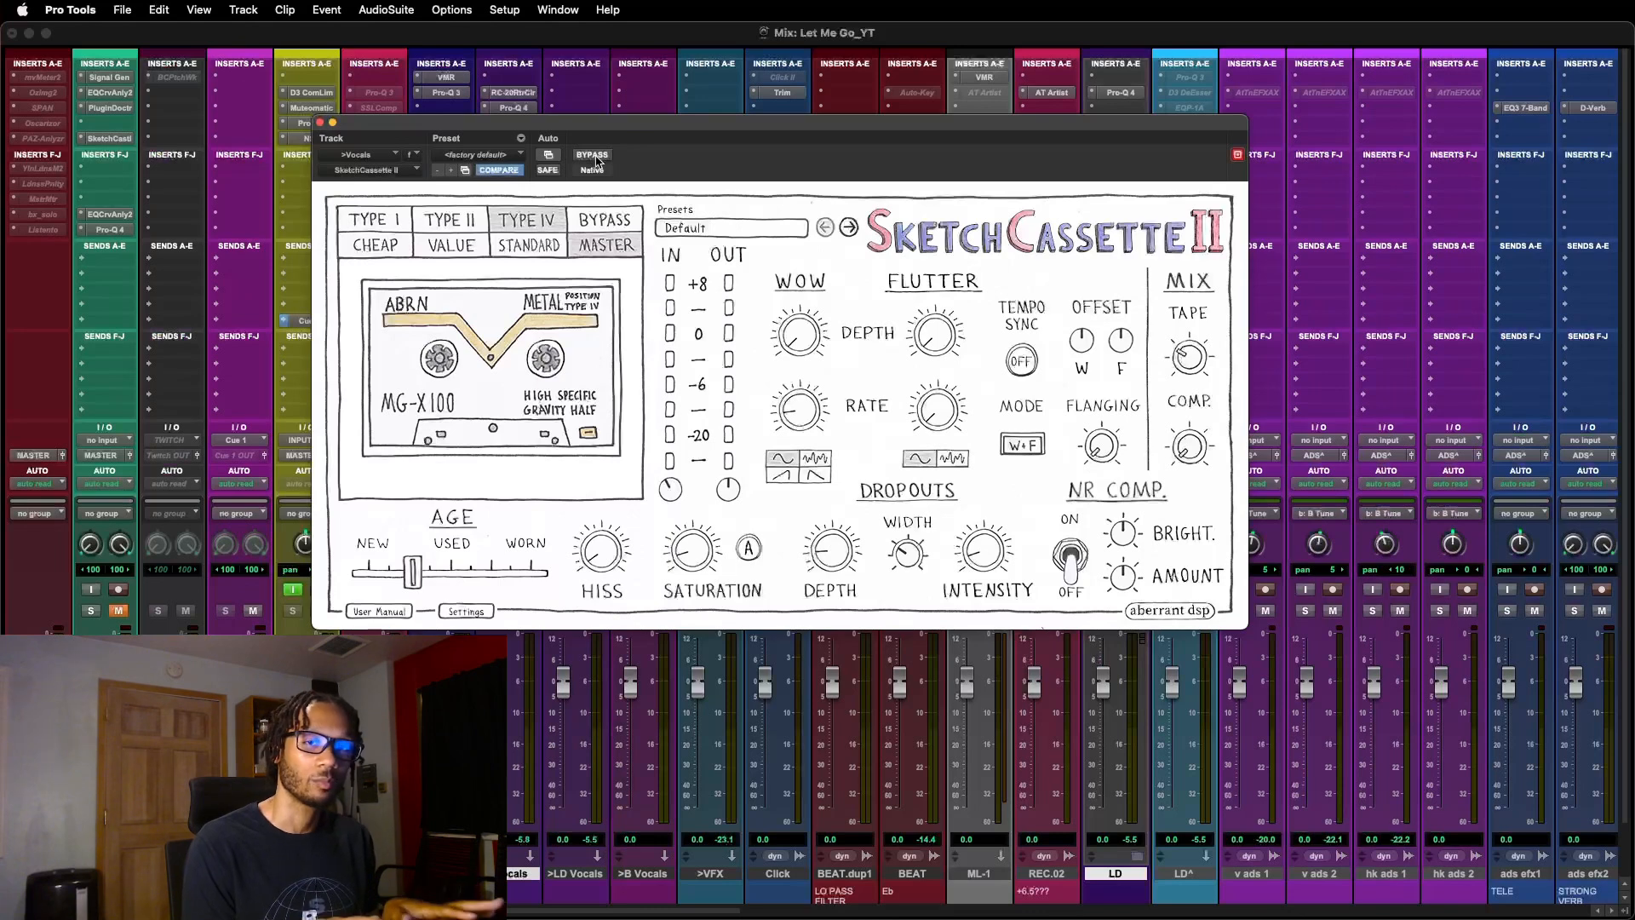
pyautogui.press('space')
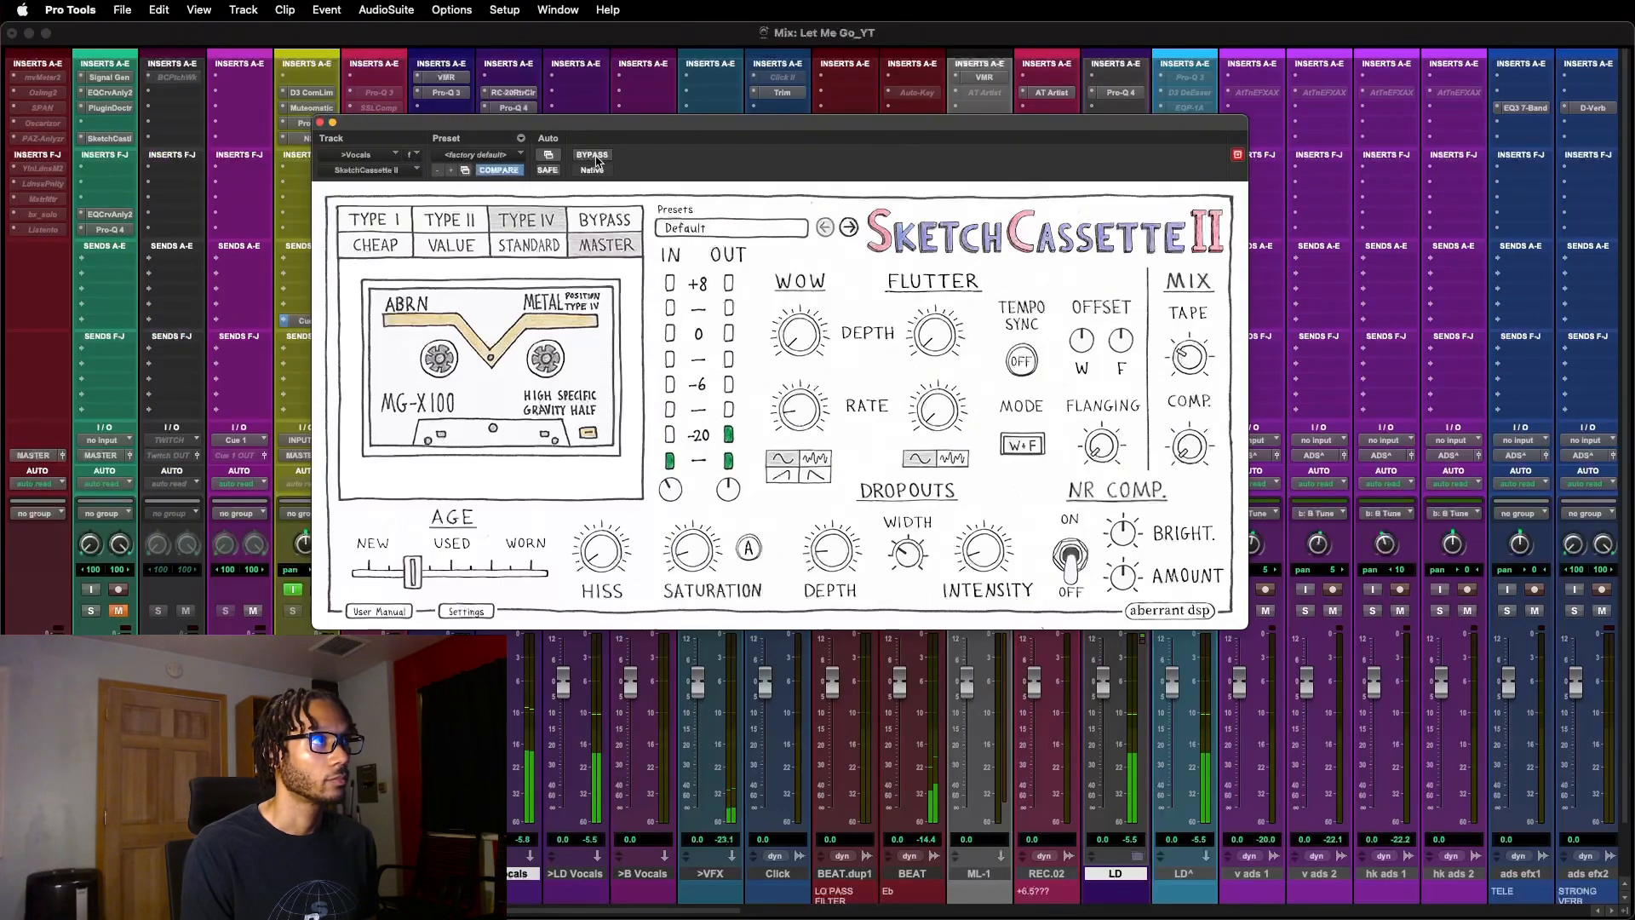
pyautogui.click(594, 156)
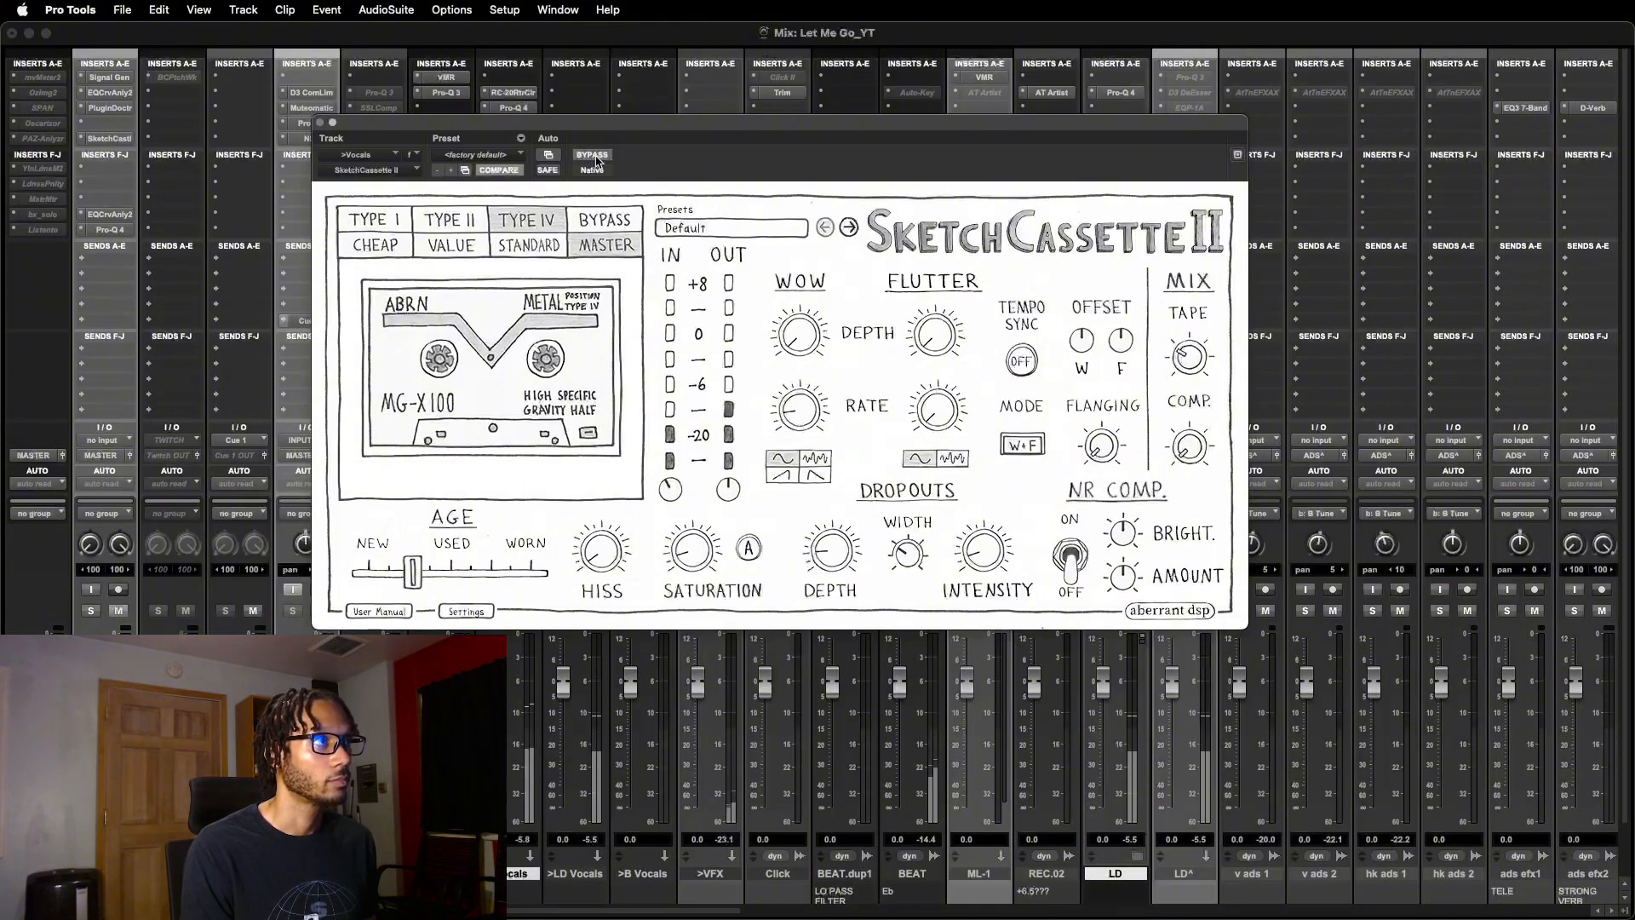
pyautogui.click(595, 156)
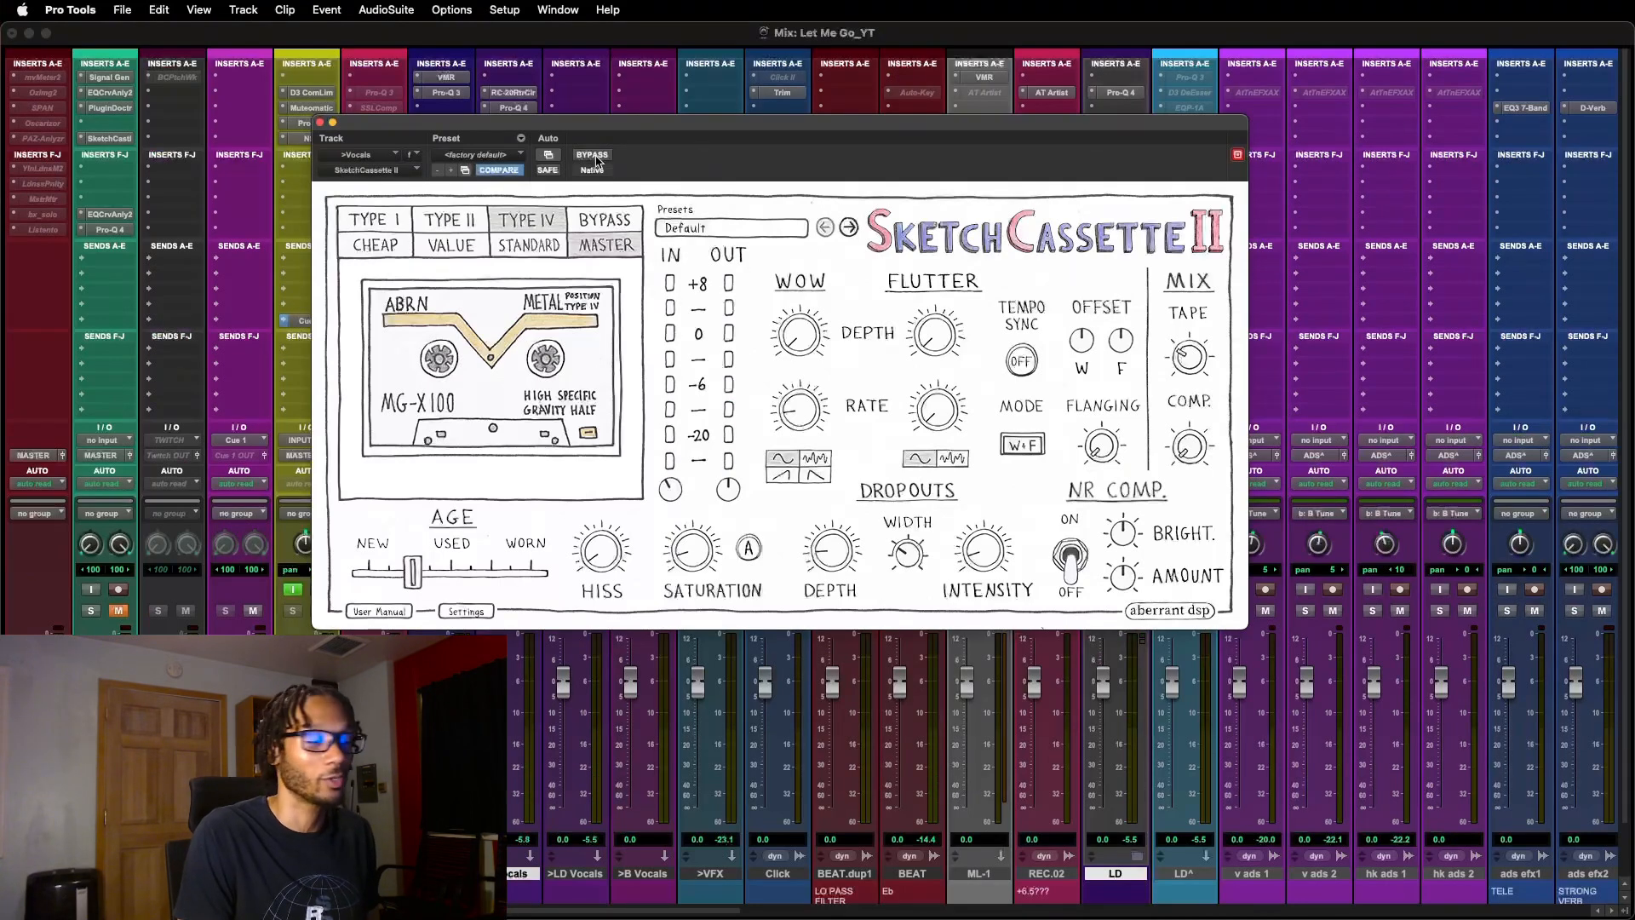
# - Try a high shelf at about 9.6 kHz with about -2.1 dB gain on the >Vocals bus's Pro-Q 4
pyautogui.click(513, 108)
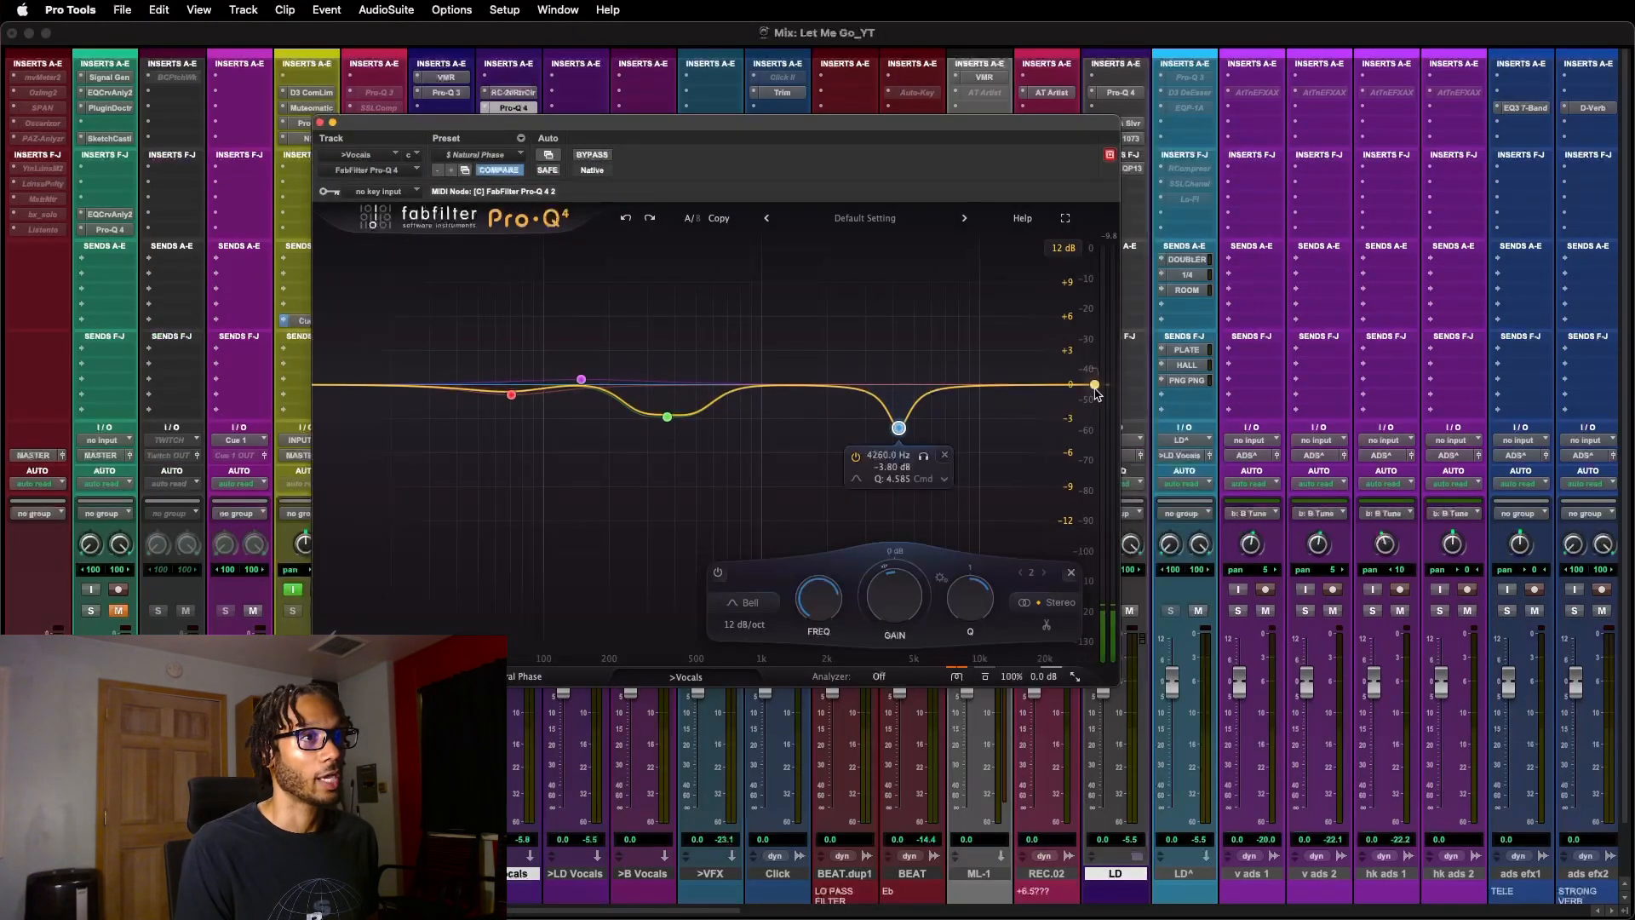
pyautogui.moveTo(1094, 384); pyautogui.dragTo(976, 395)
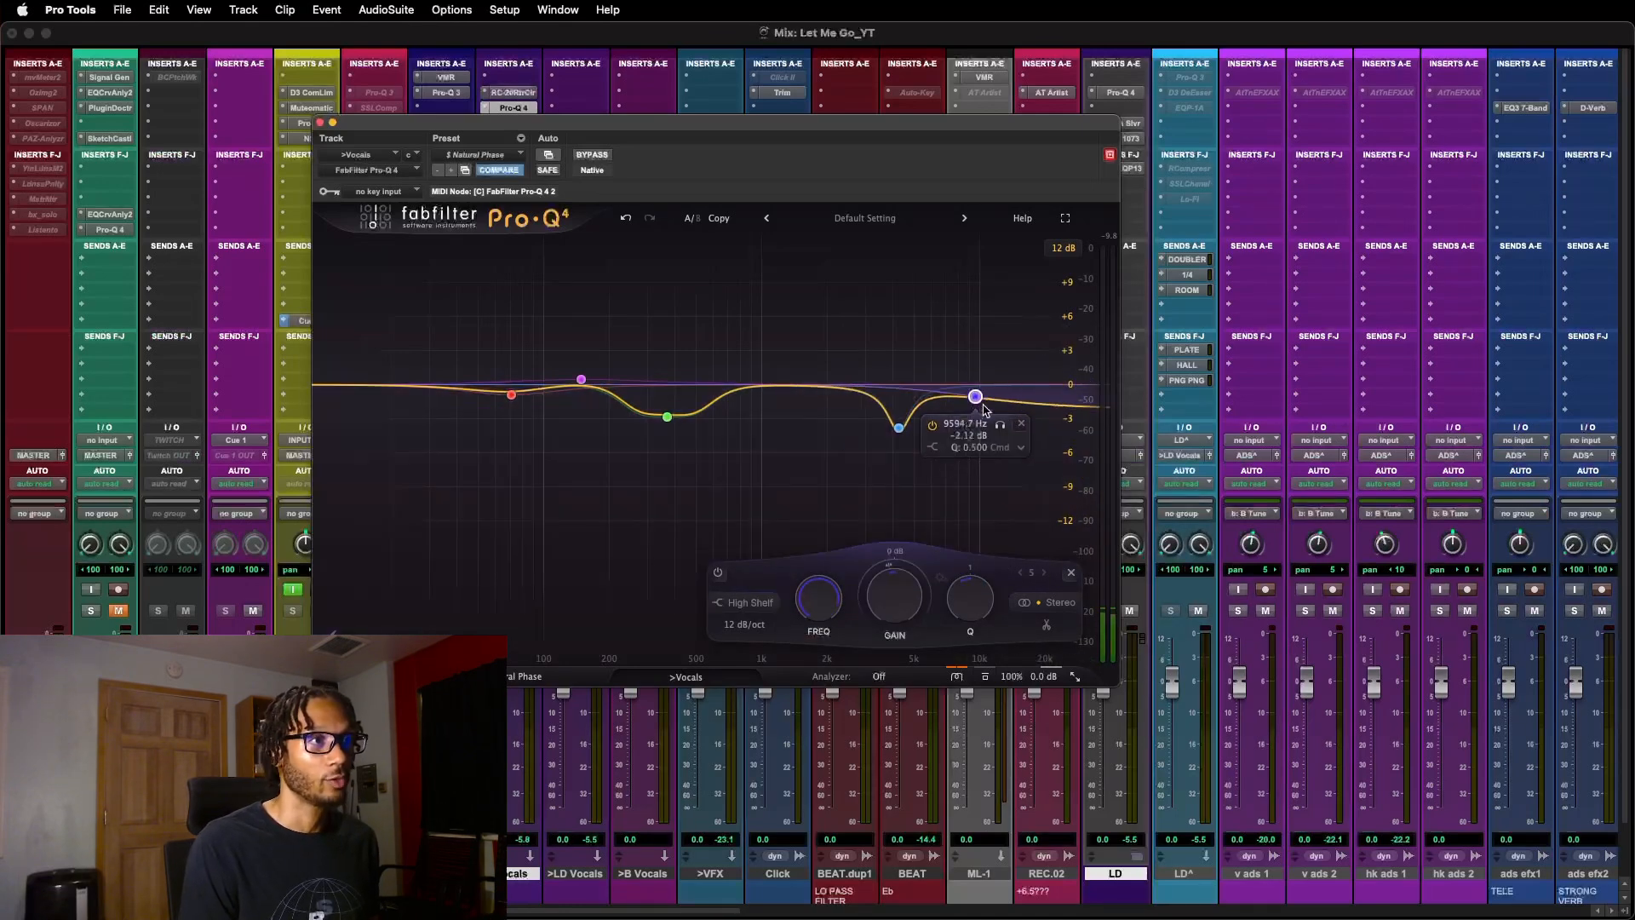
pyautogui.click(1024, 424)
pyautogui.press('super+w')
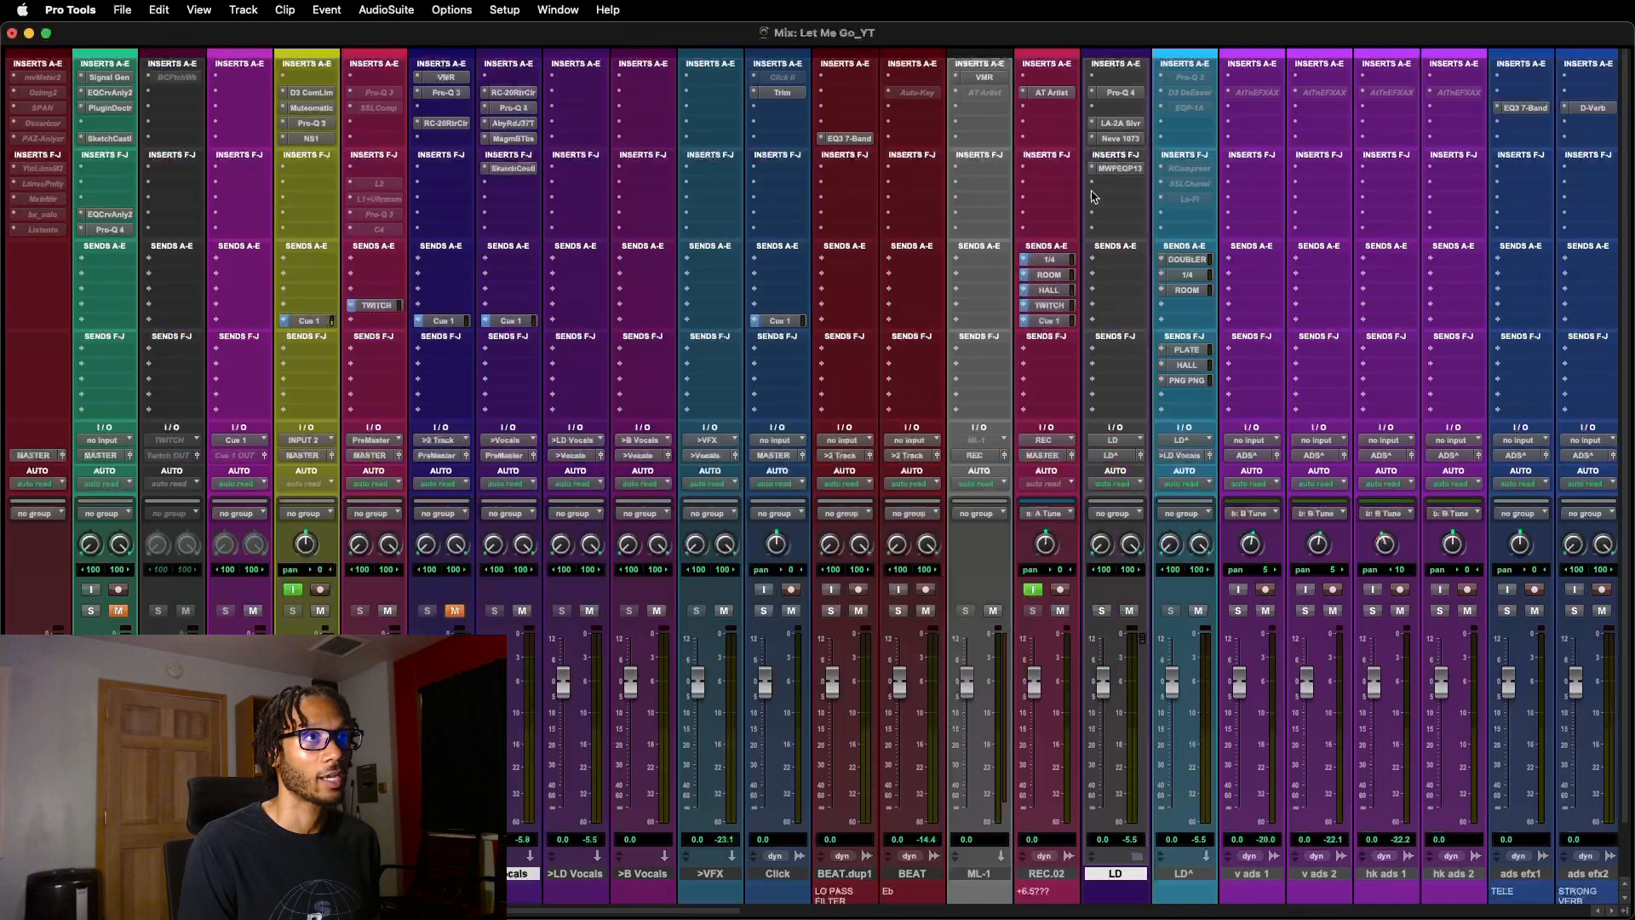
# - Demonstrate the high-frequency attenuation control of the LD track's Pultec EQP-1S3, leaving it at 0.00
pyautogui.click(1119, 168)
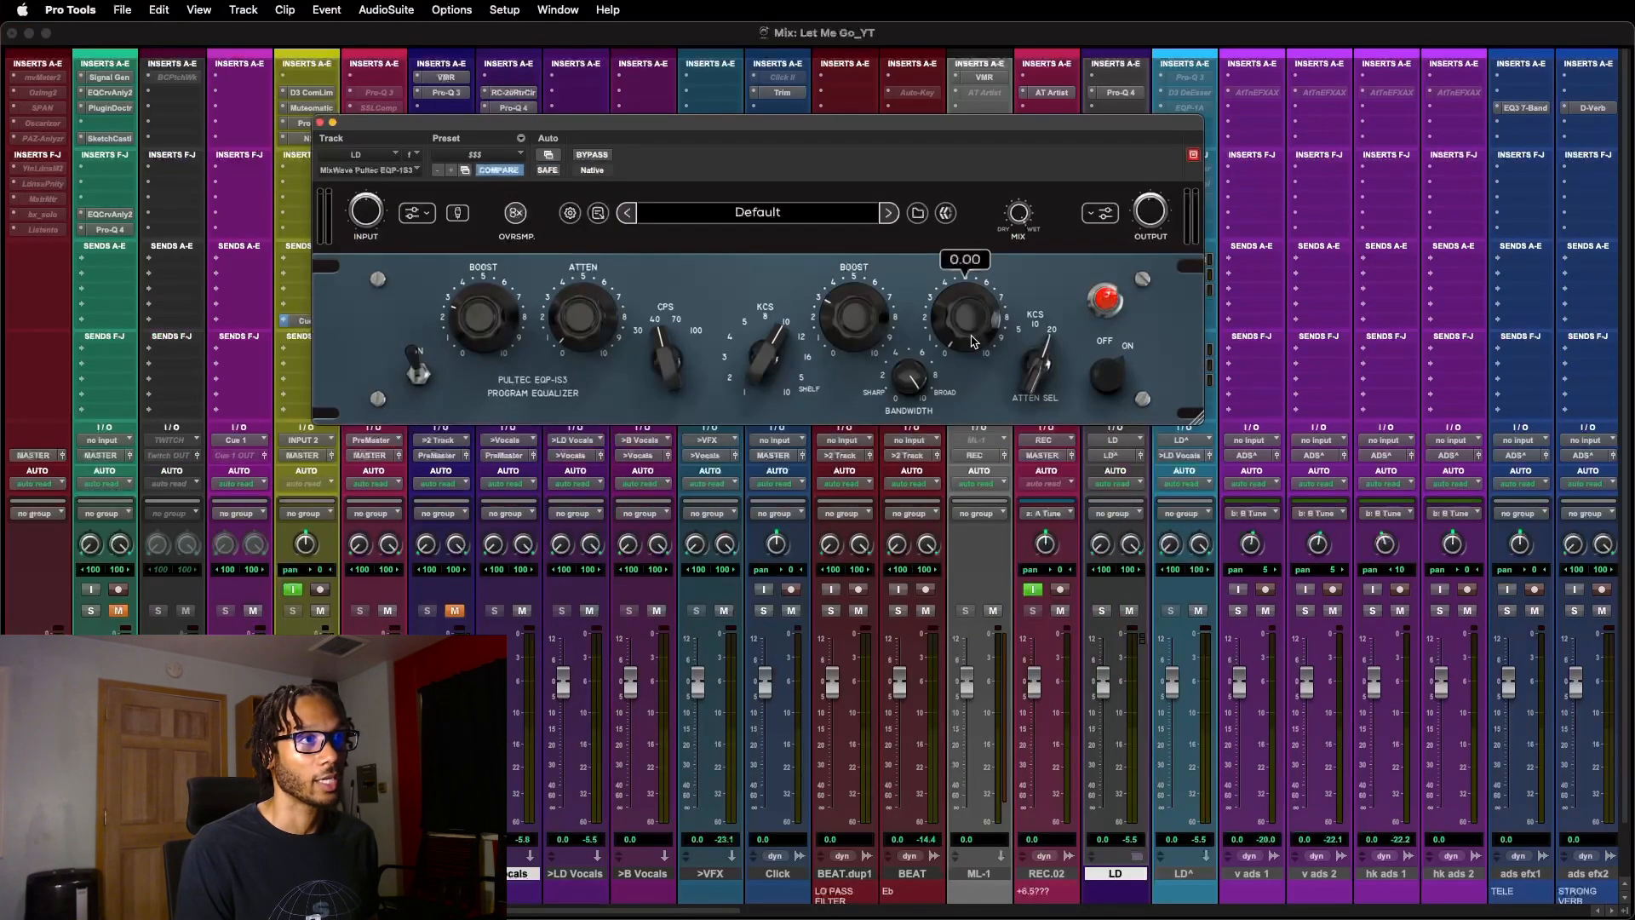
pyautogui.moveTo(977, 318); pyautogui.dragTo(993, 392)
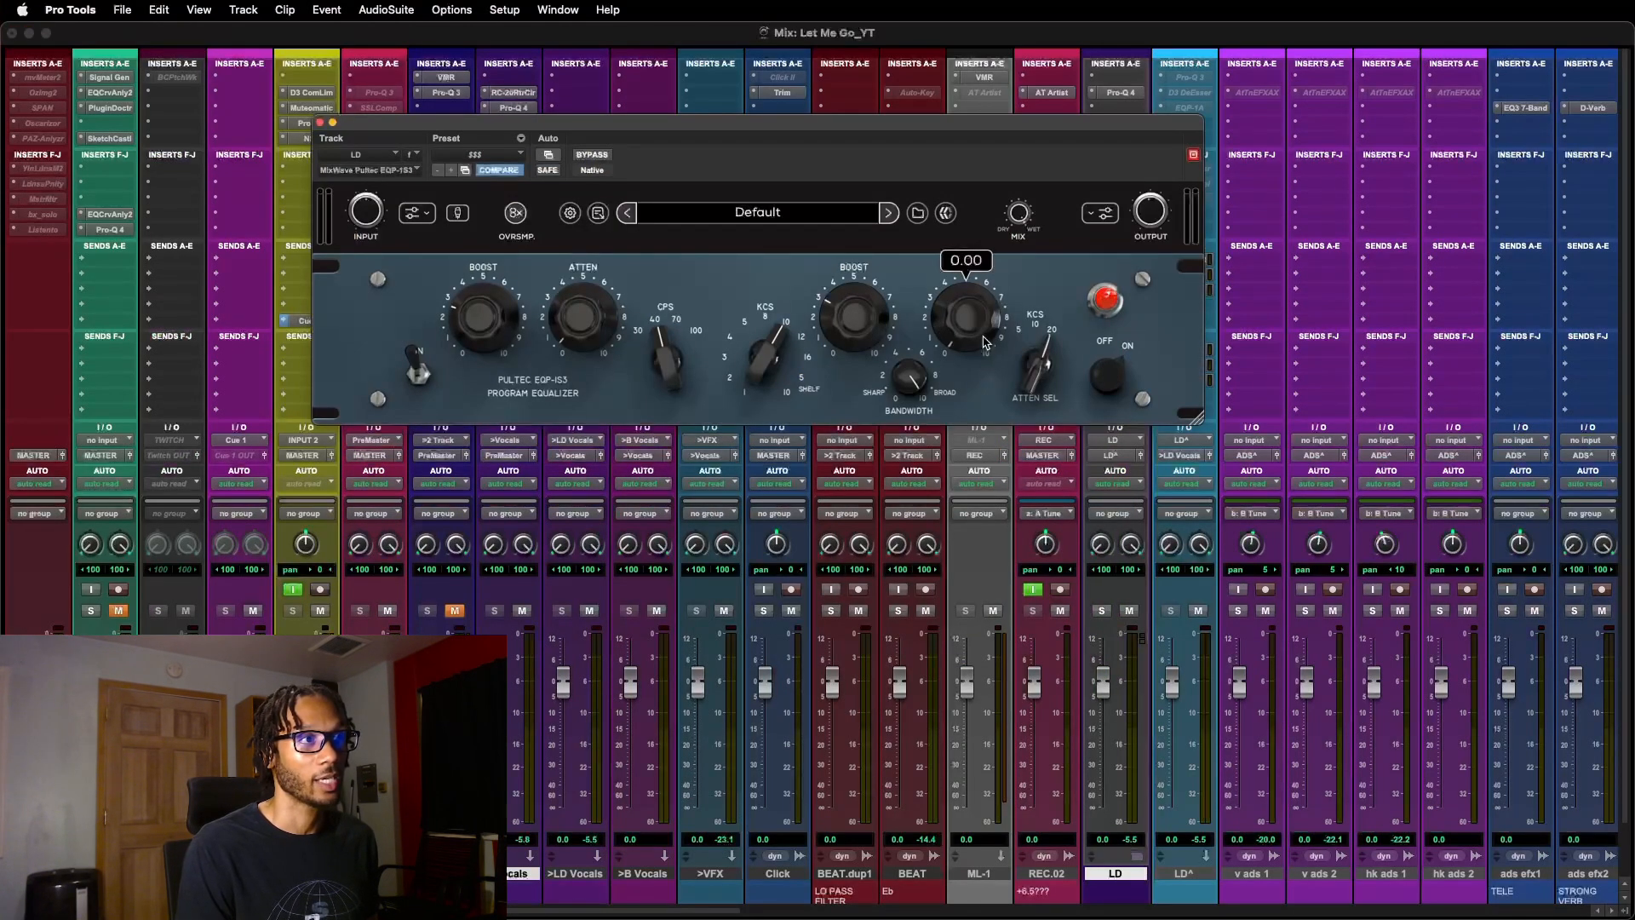
pyautogui.press('super+w')
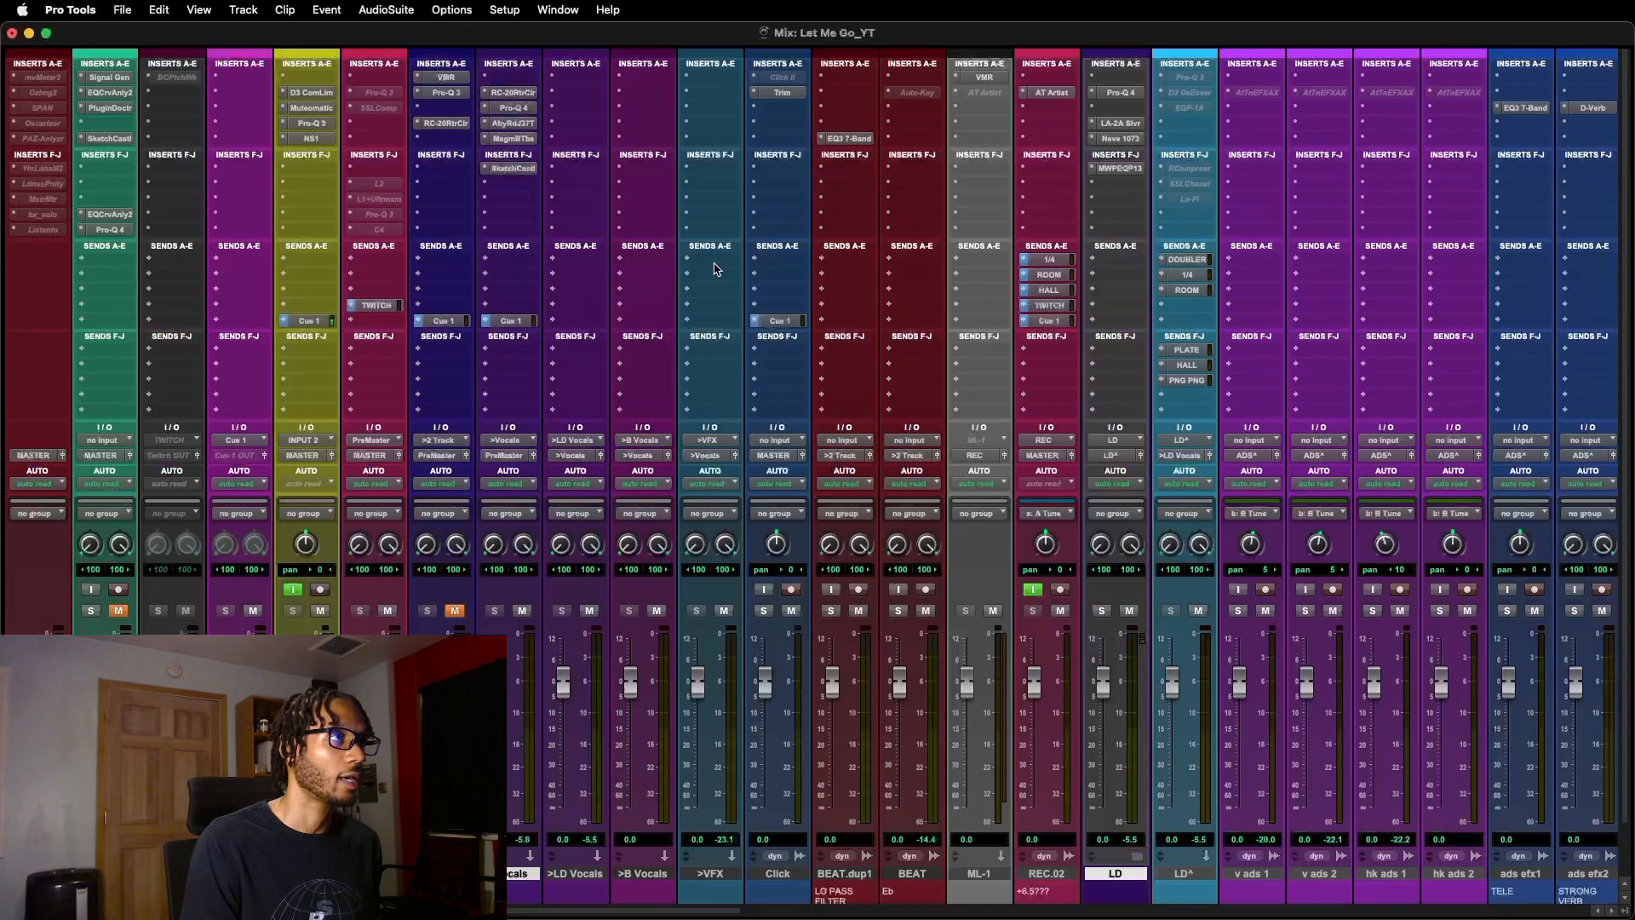
# - Inspect the channel controls of the LD track's Neve 1073 and close it
pyautogui.click(1129, 144)
pyautogui.moveTo(564, 123); pyautogui.dragTo(677, 121)
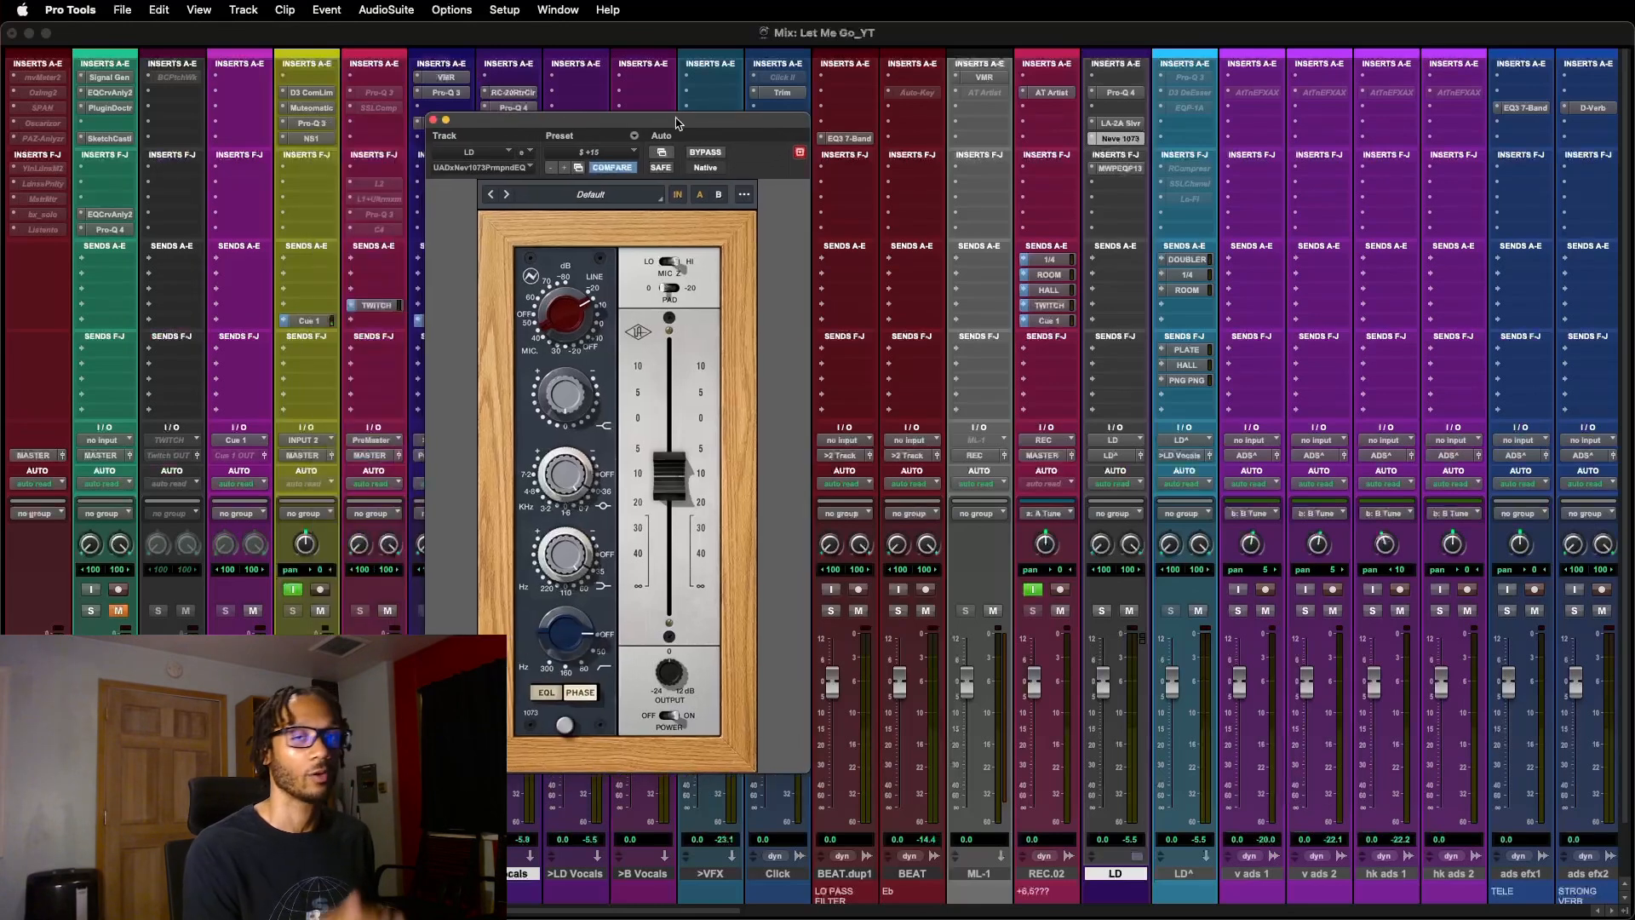
pyautogui.click(432, 120)
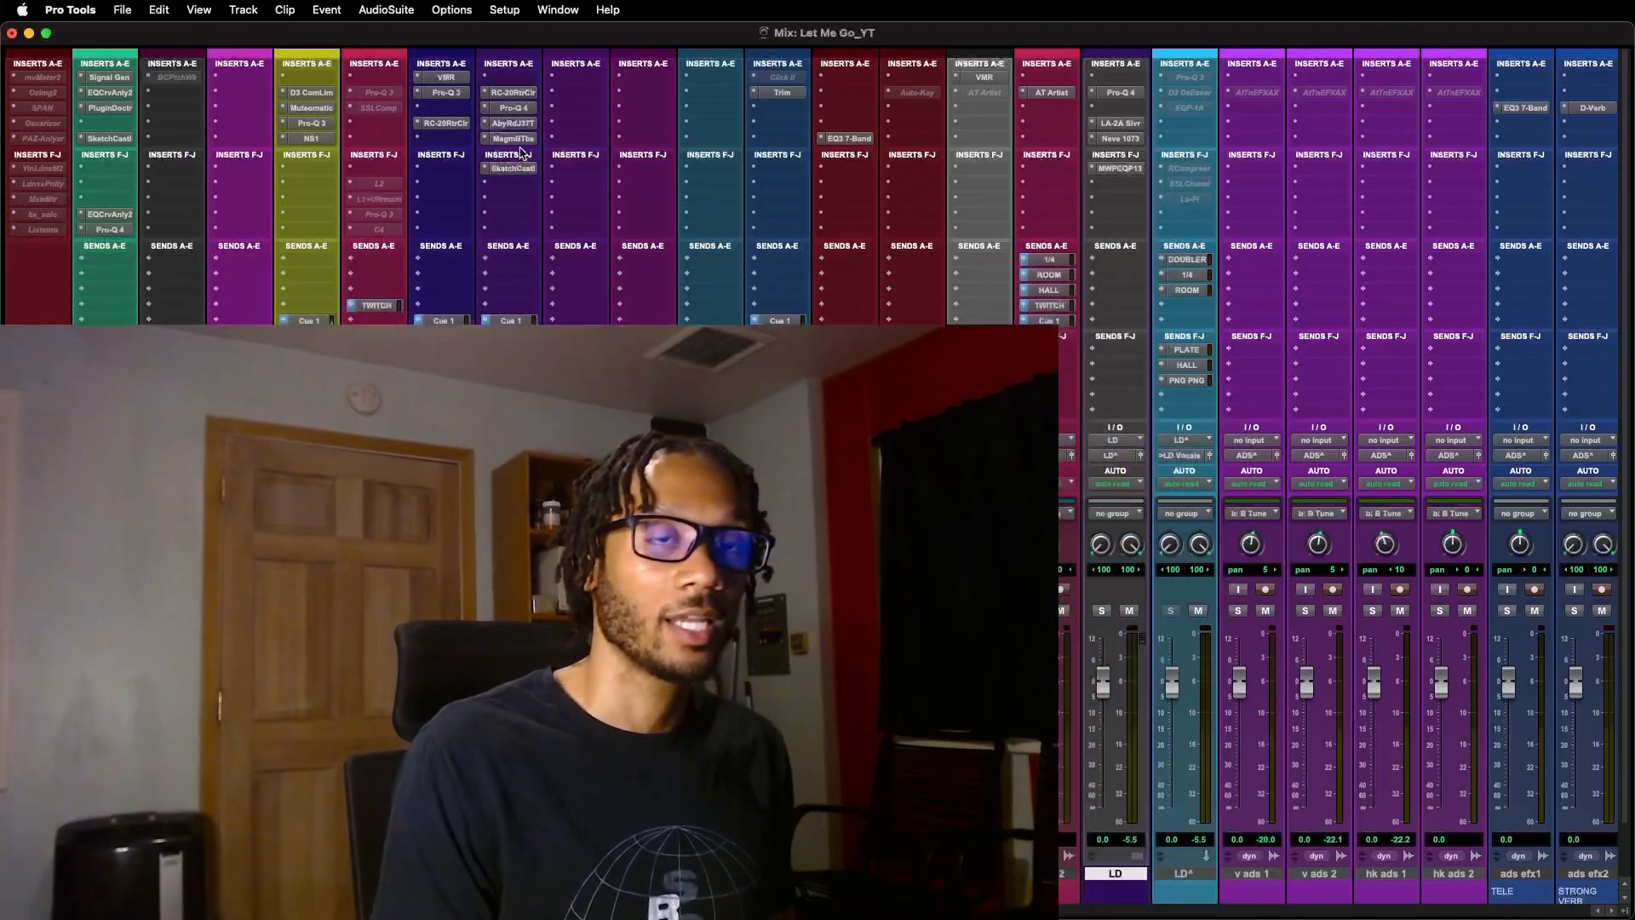
# - Audition the 4260 Hz bell band of the >Vocals bus's Pro-Q 4 in solo during playback
pyautogui.click(527, 109)
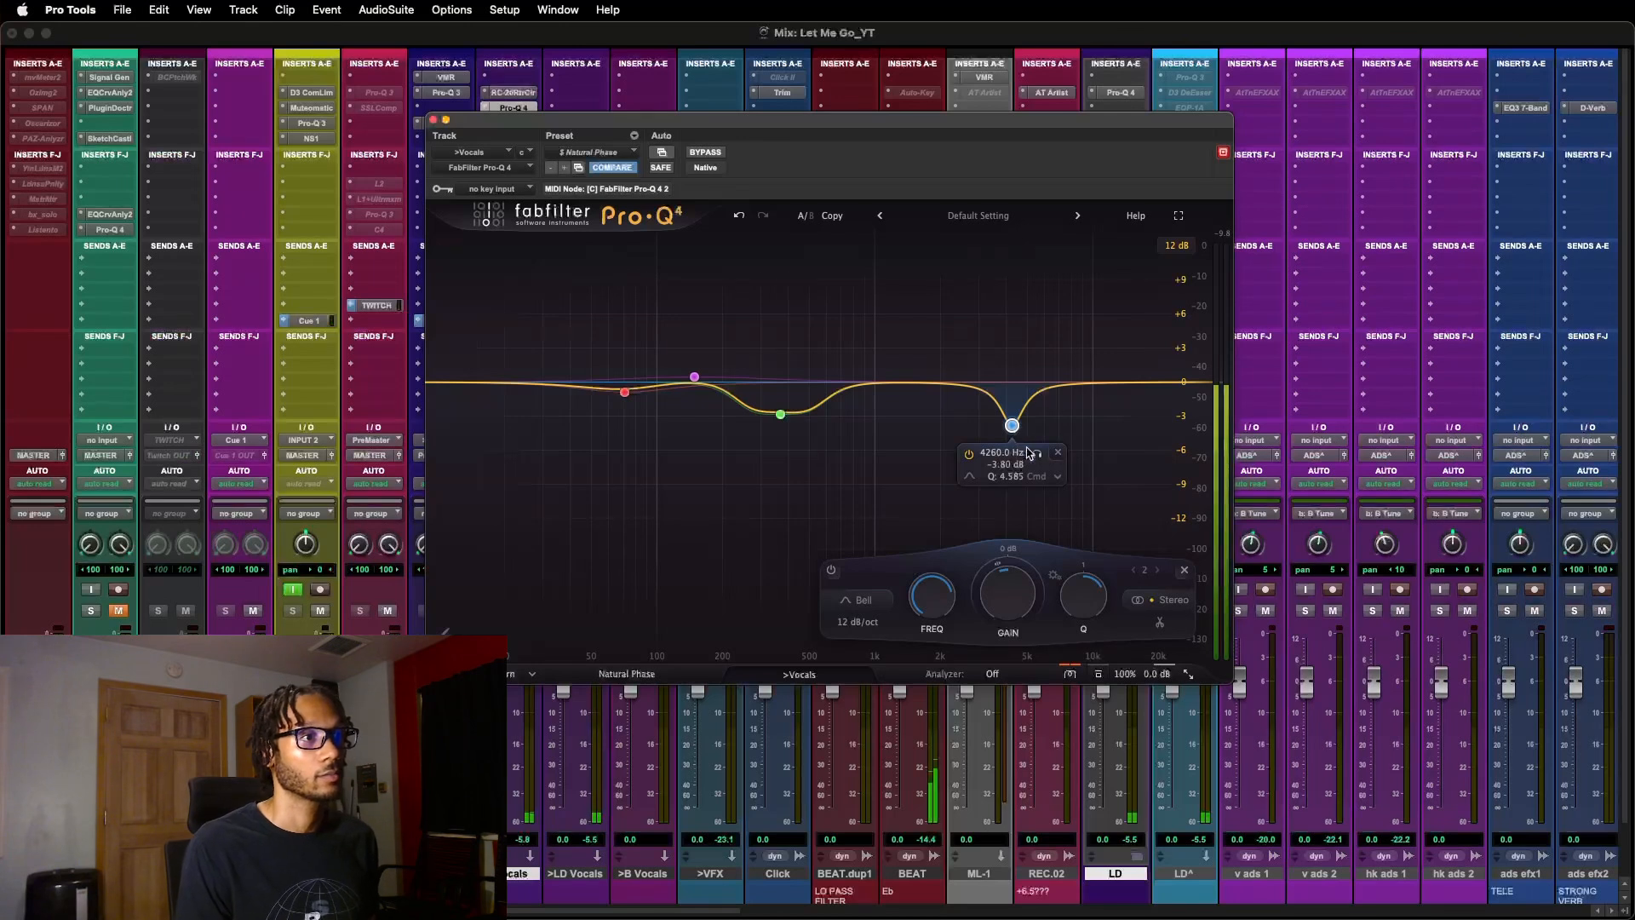
pyautogui.click(1036, 451)
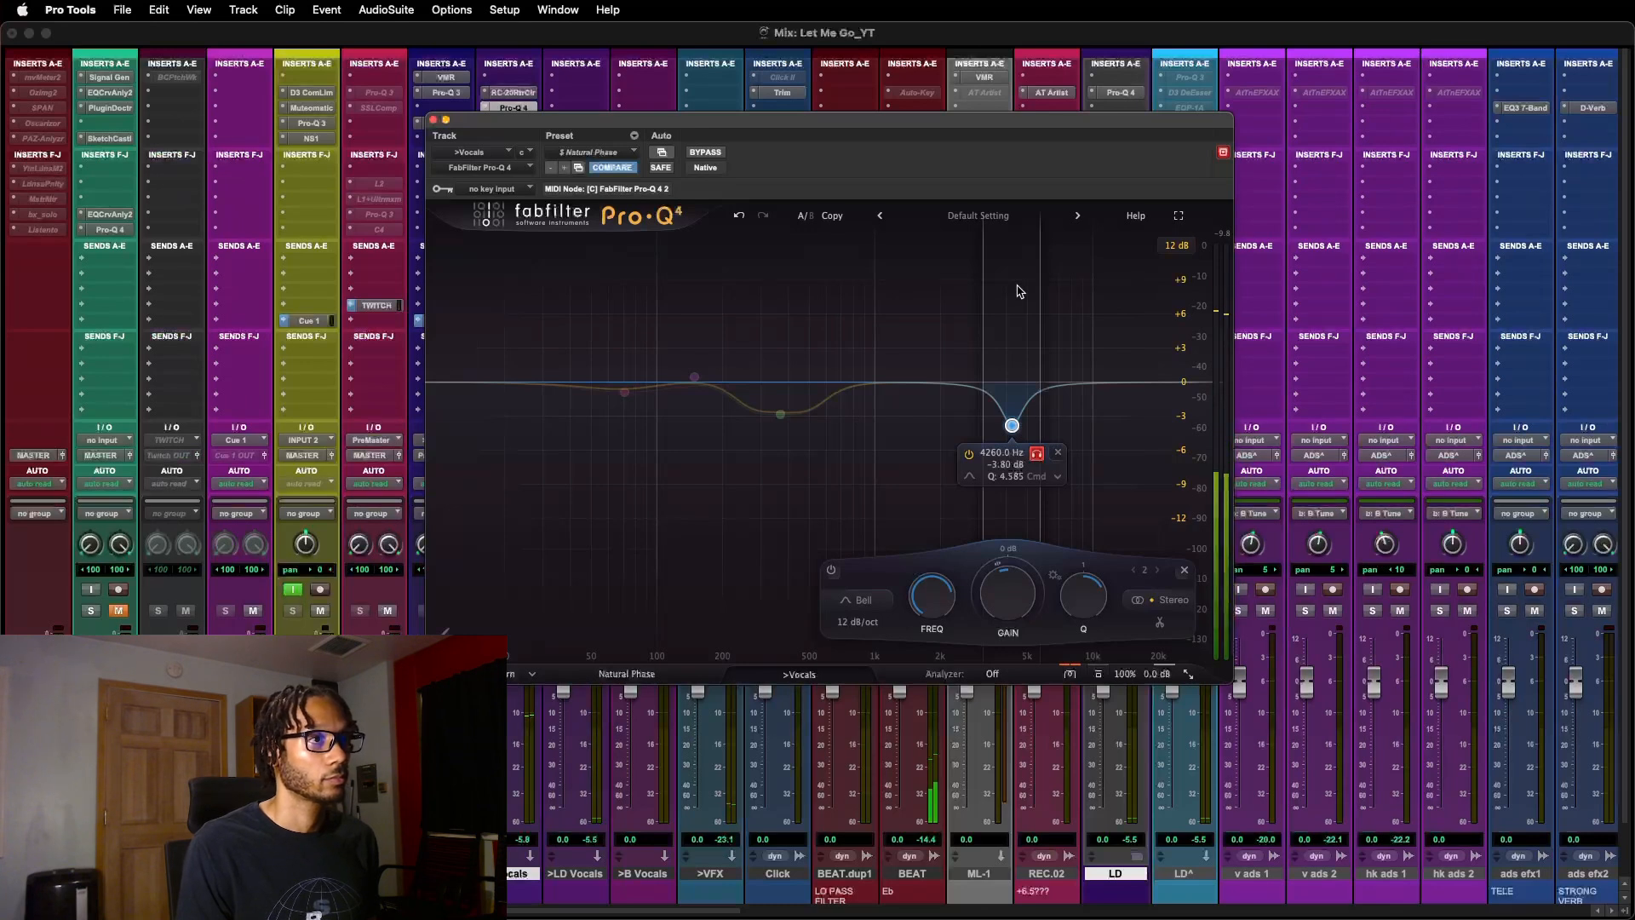
pyautogui.moveTo(1018, 288); pyautogui.dragTo(1018, 288)
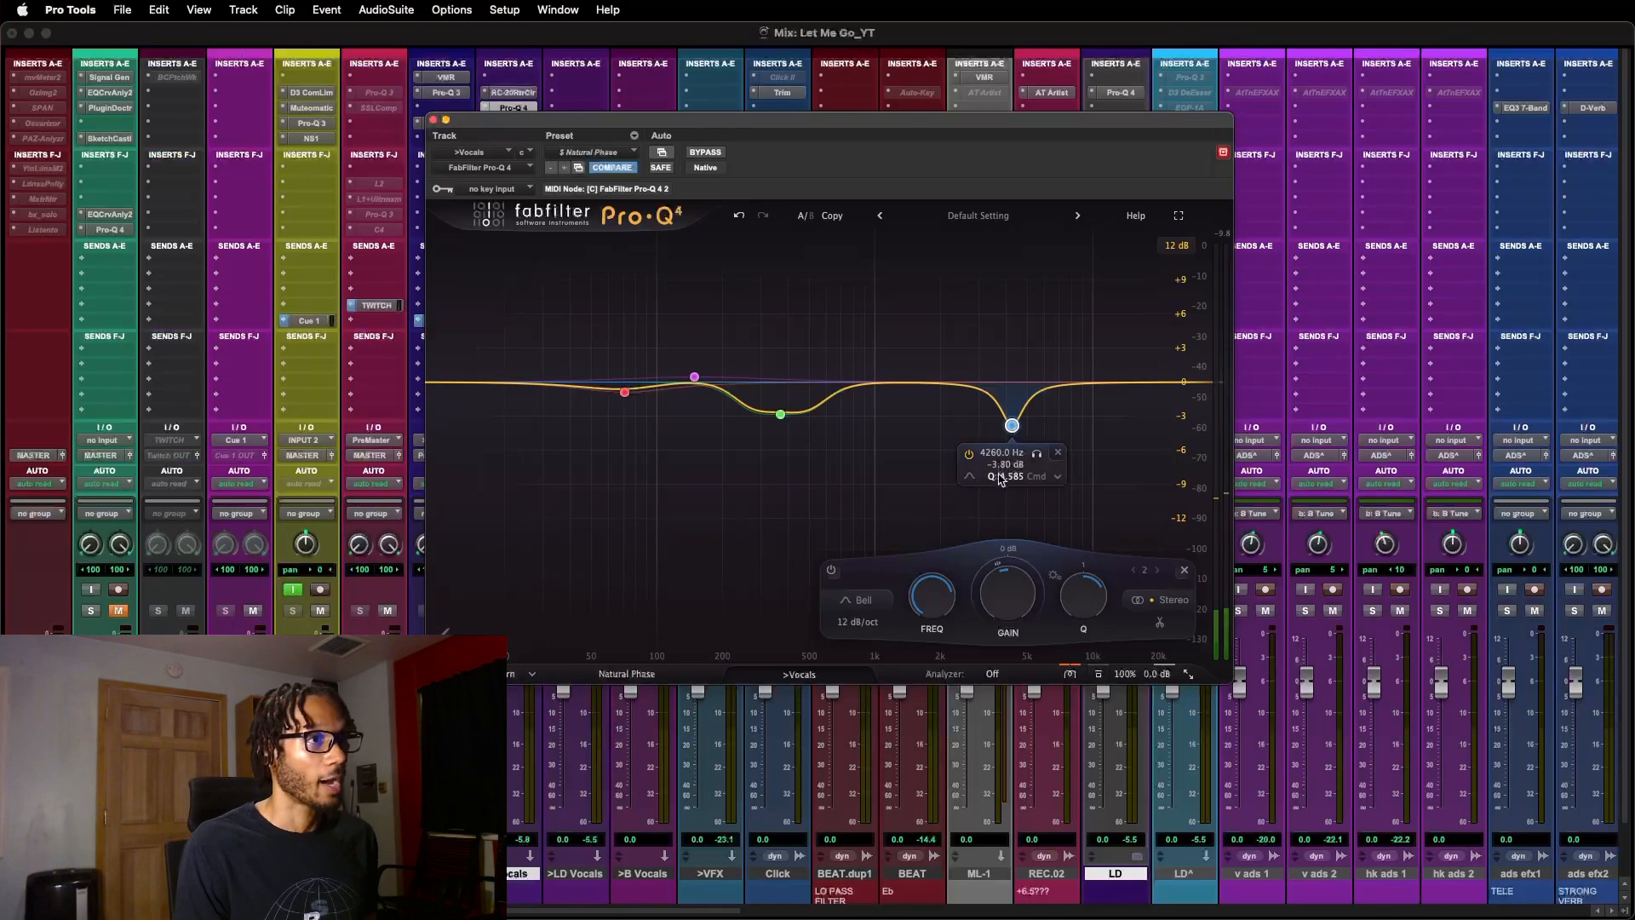
pyautogui.press('space')
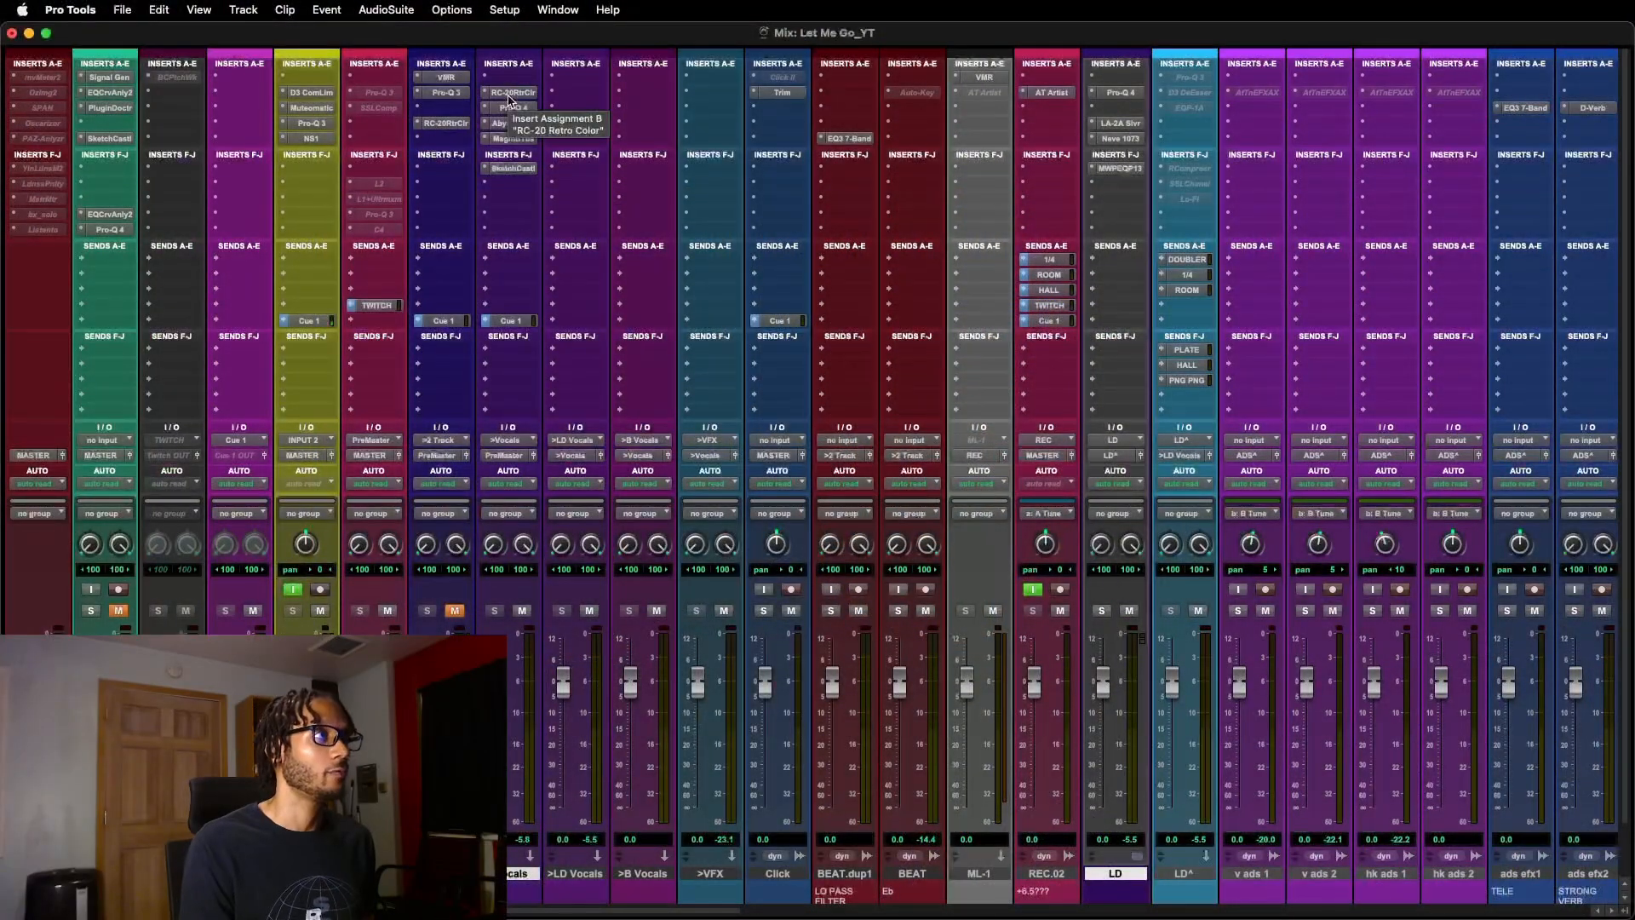
# - Inspect the RC-20 Retro Color settings on the >Vocals and >2 Track buses and close the plug-in windows
pyautogui.click(508, 93)
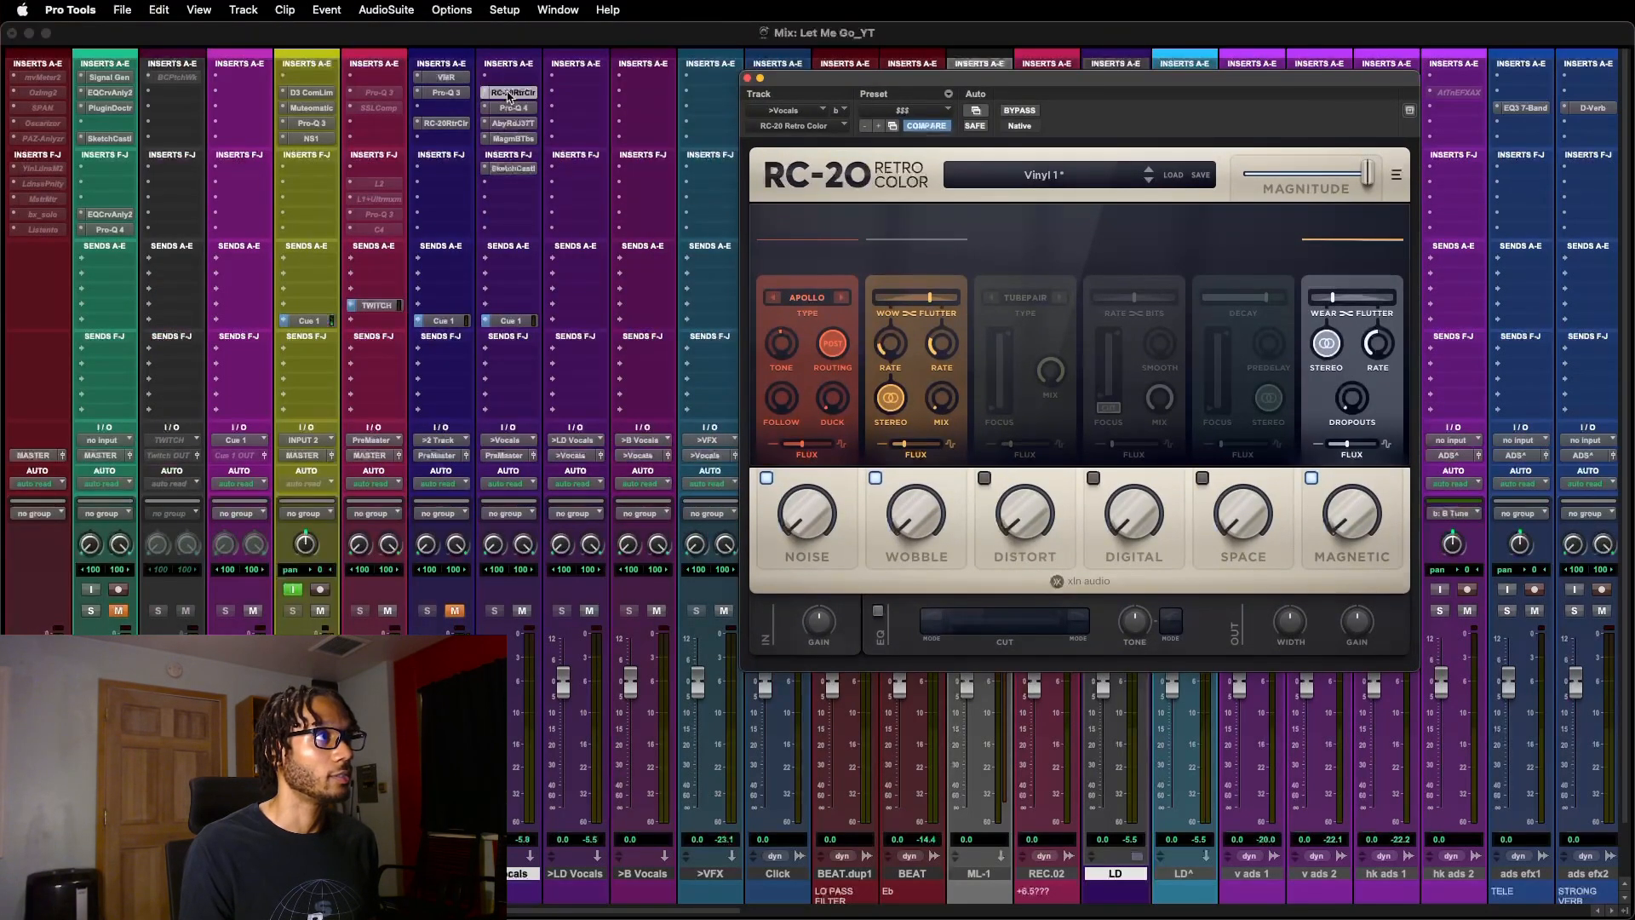
pyautogui.click(458, 126)
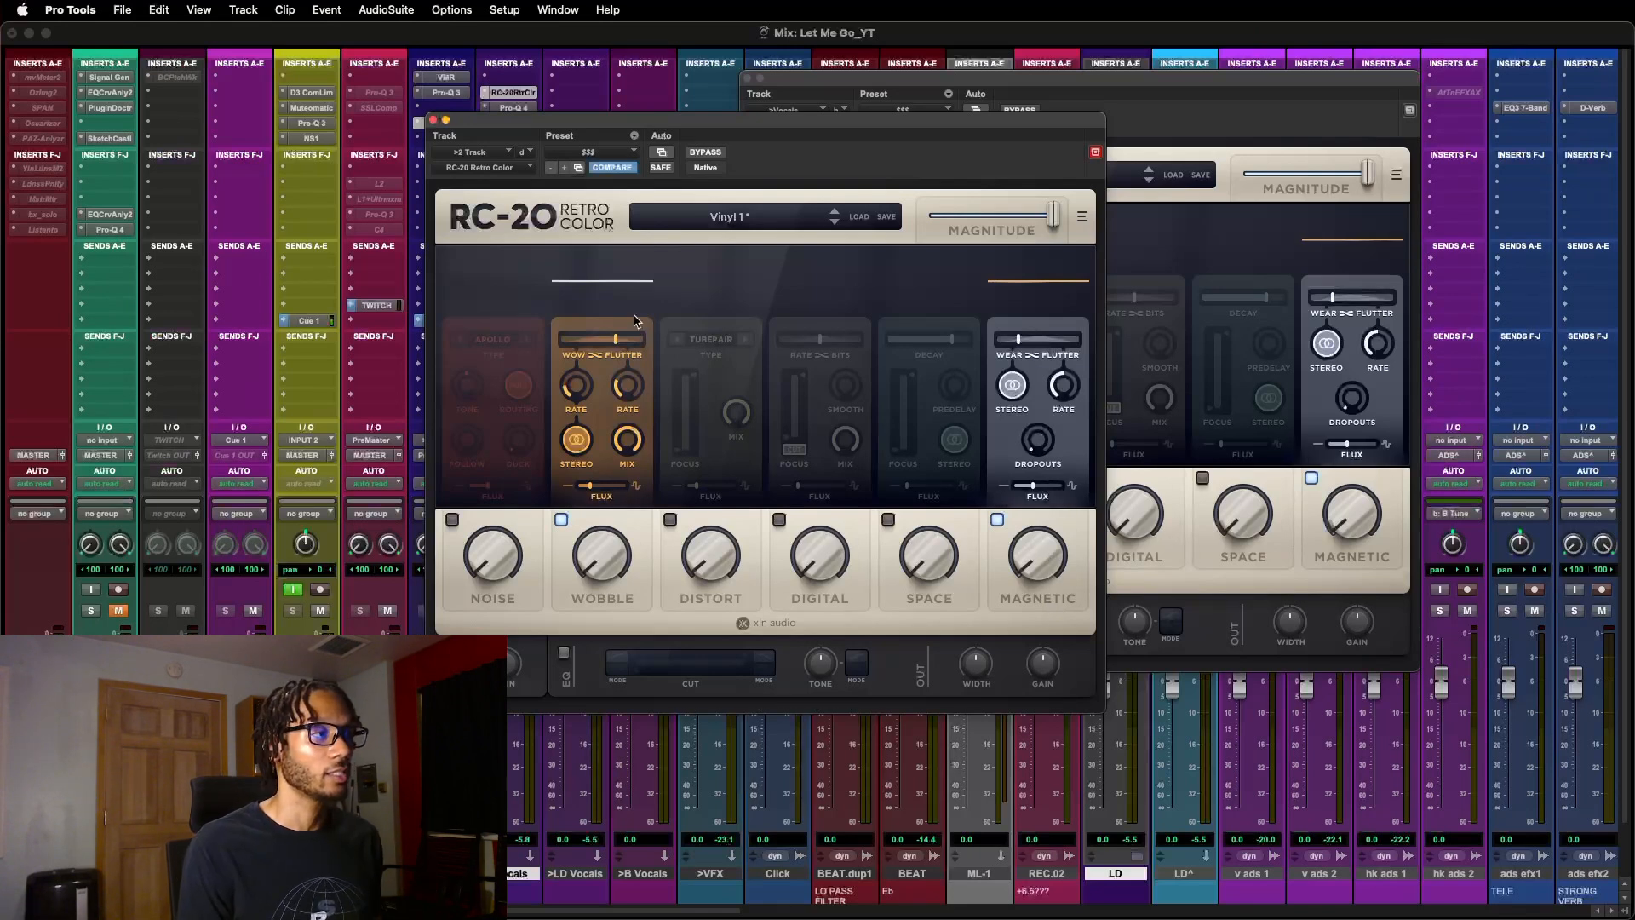
pyautogui.press('ctrl+alt+super+w')
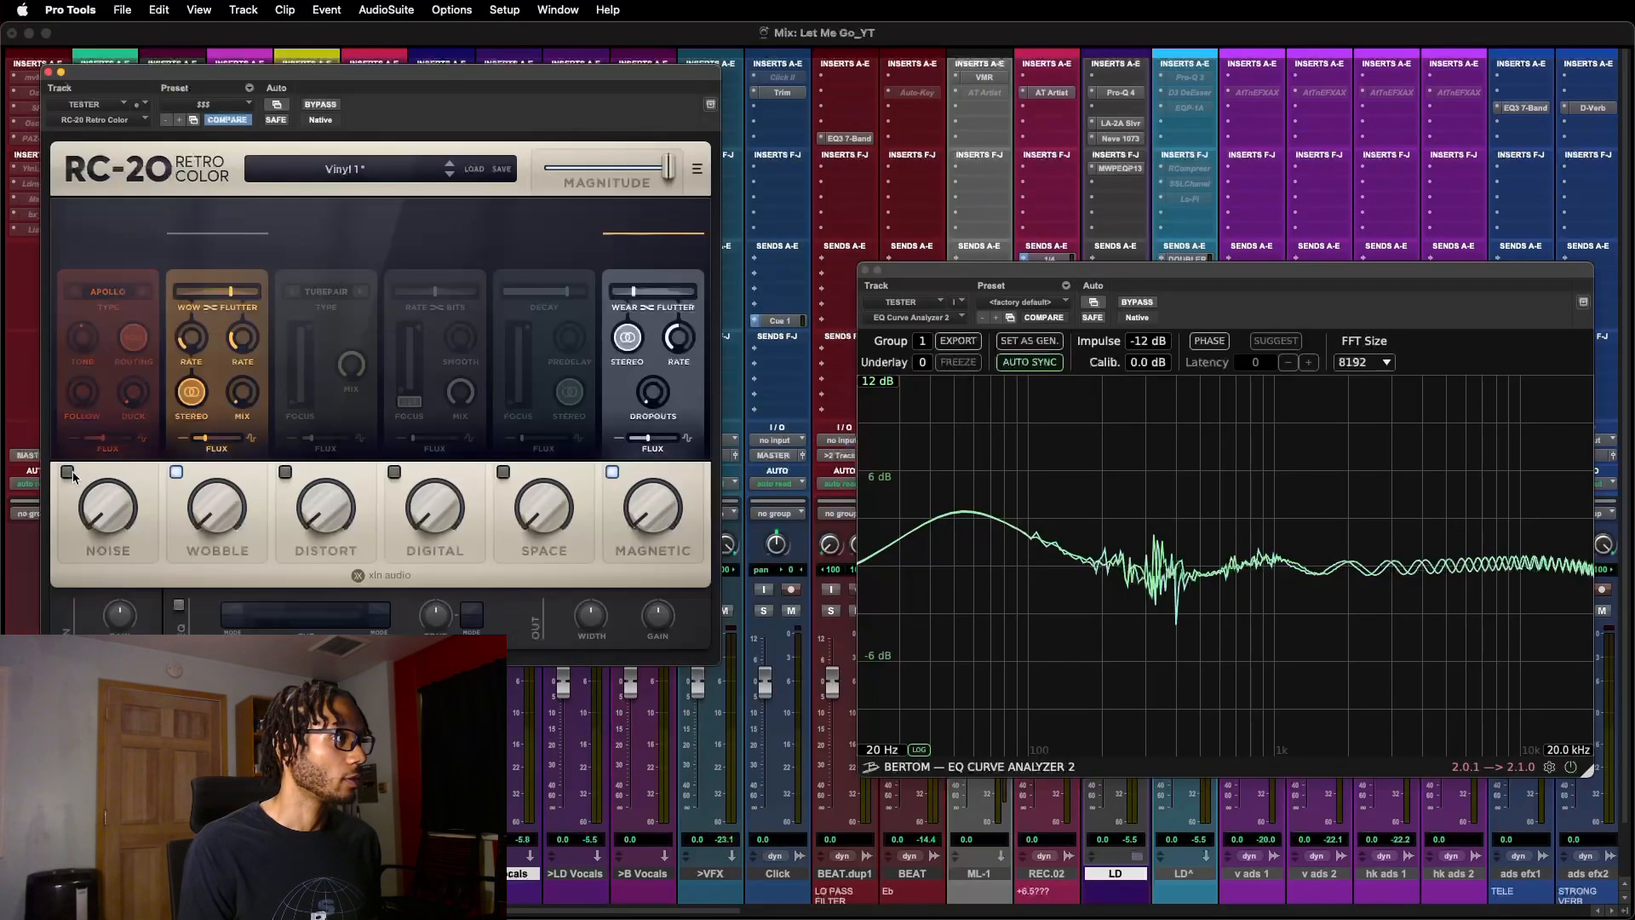
# - Disable the Wobble module of the TESTER track's RC-20 Retro Color, leaving only Magnetic enabled
pyautogui.click(176, 472)
pyautogui.click(611, 472)
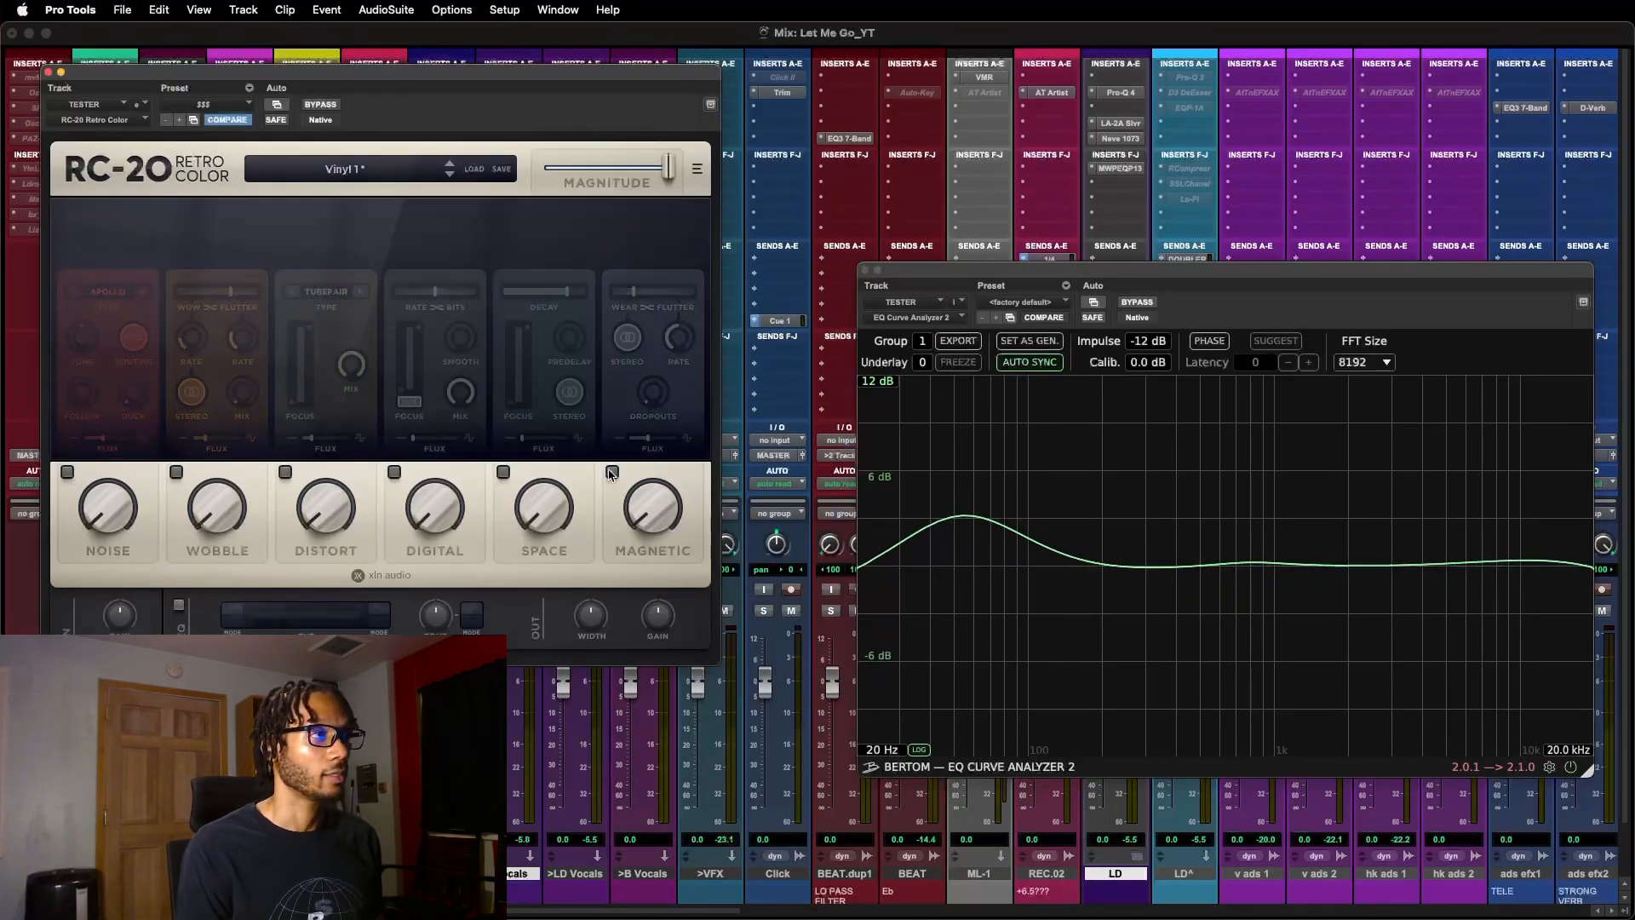
pyautogui.click(611, 472)
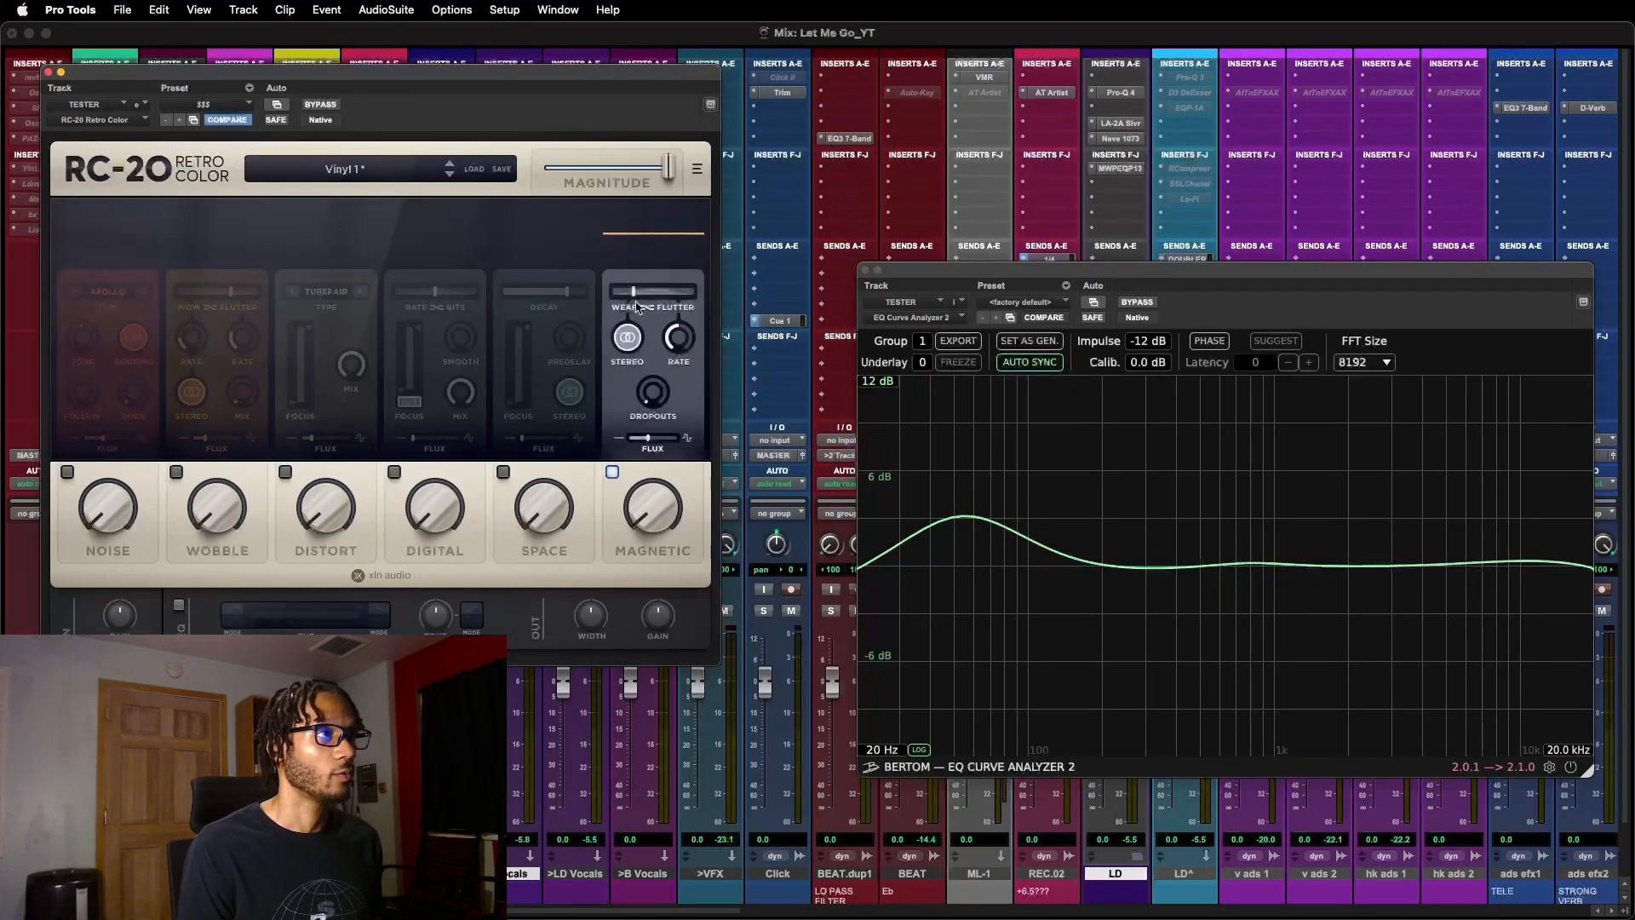
pyautogui.click(639, 471)
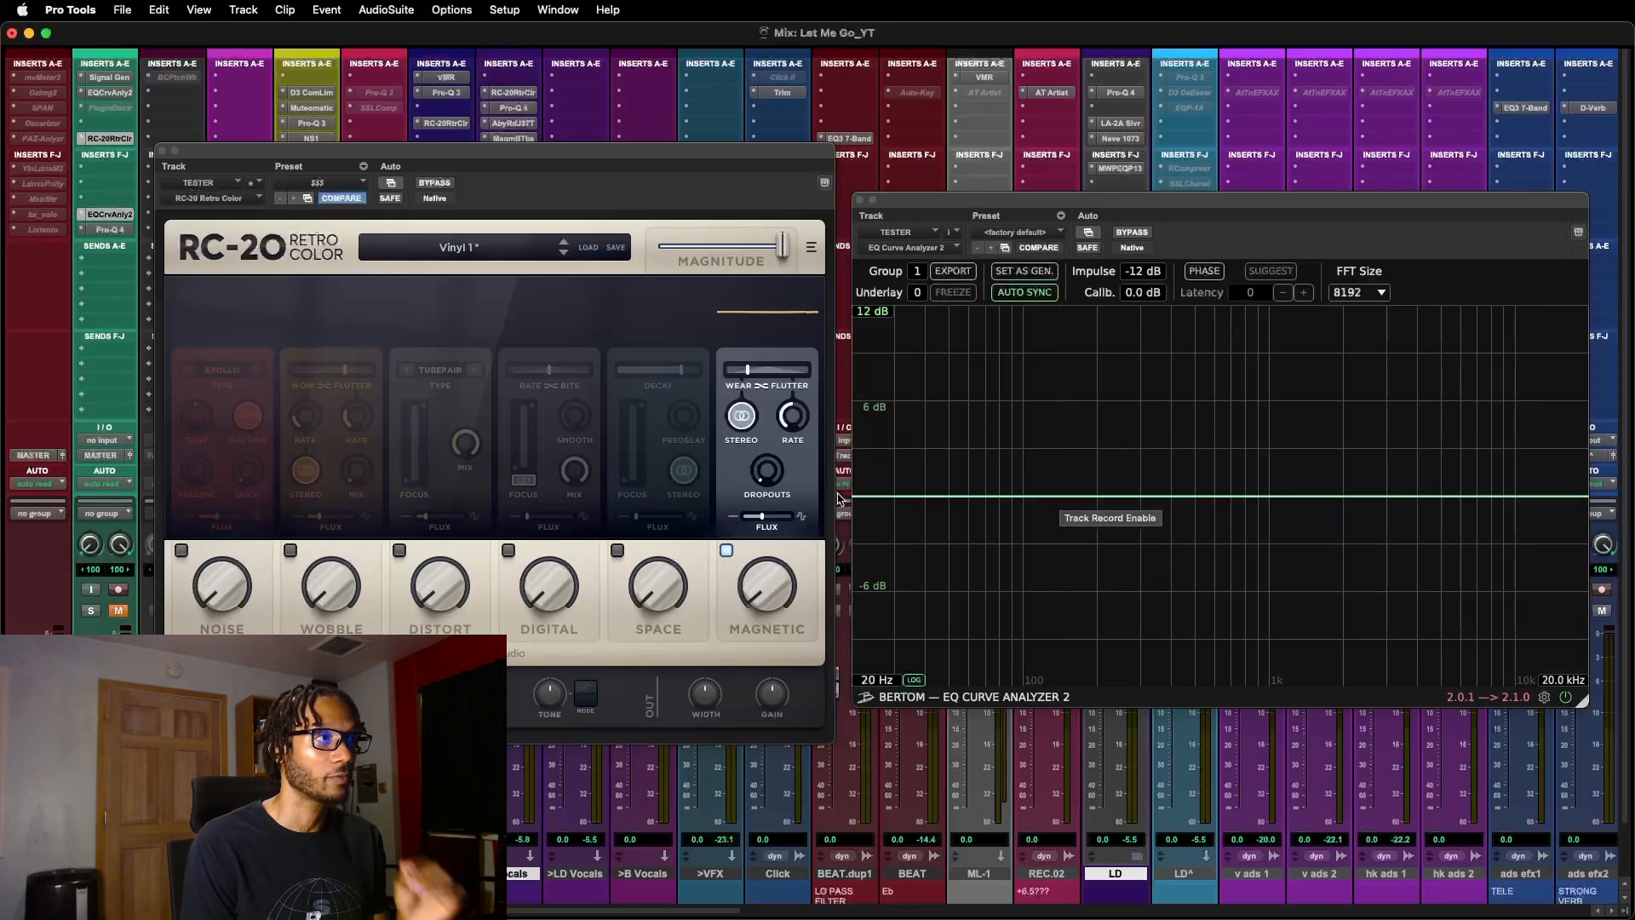
# - Vary the Magnetic amount of the TESTER track's RC-20 Retro Color beside the EQ Curve Analyzer 2 response graph
pyautogui.moveTo(770, 586); pyautogui.dragTo(800, 365)
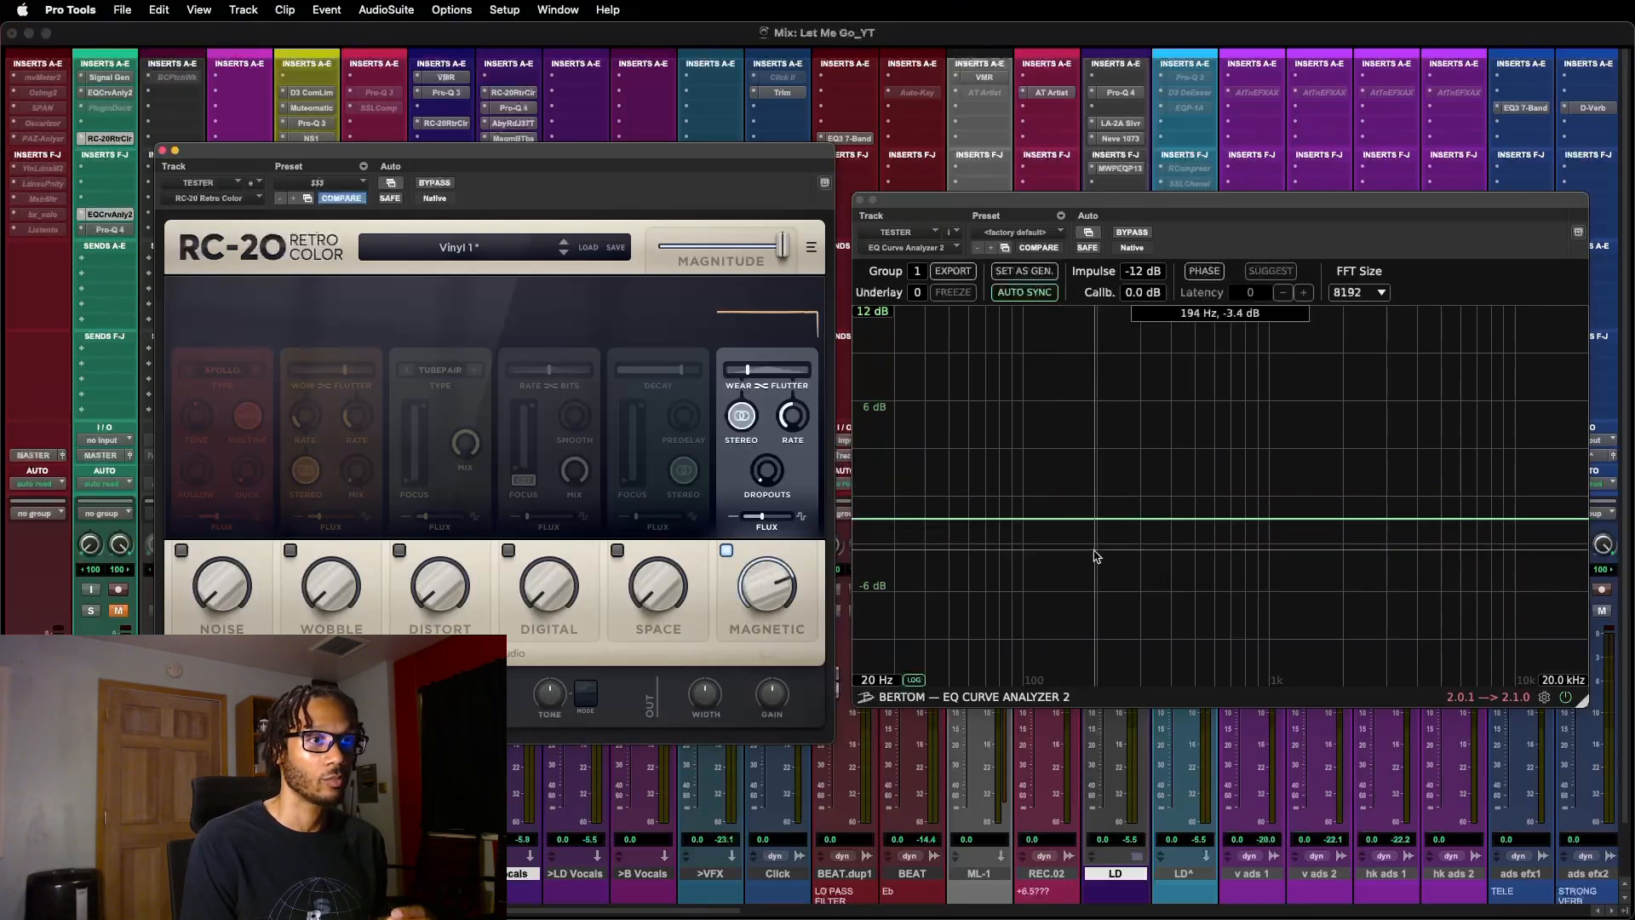
pyautogui.moveTo(766, 587); pyautogui.dragTo(762, 729)
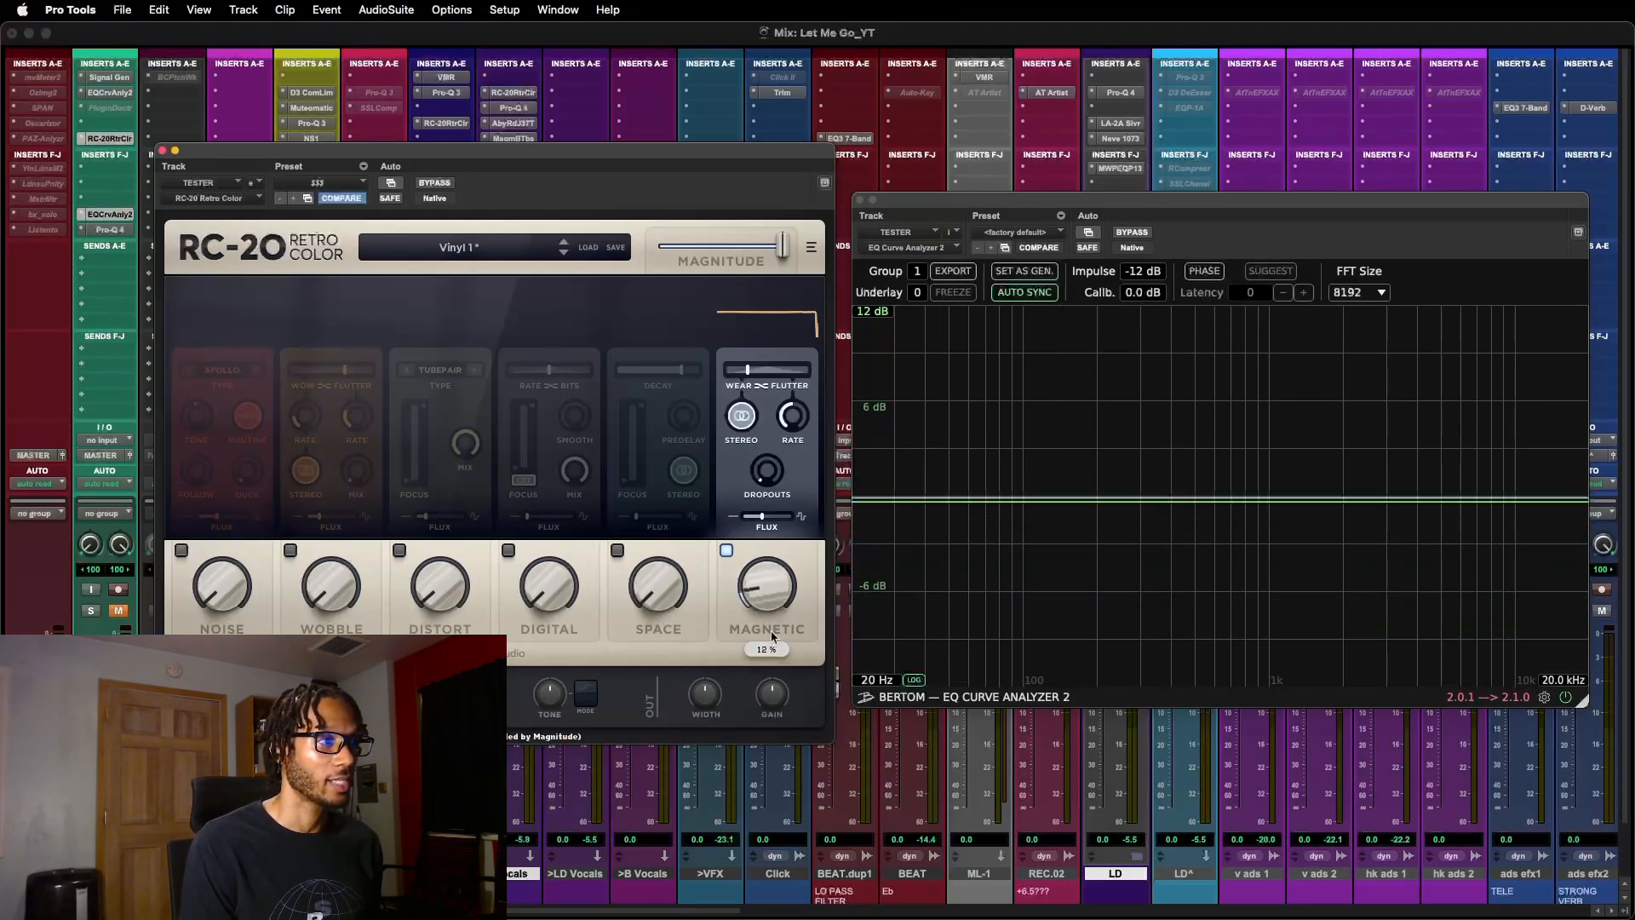
pyautogui.moveTo(766, 579); pyautogui.dragTo(769, 590)
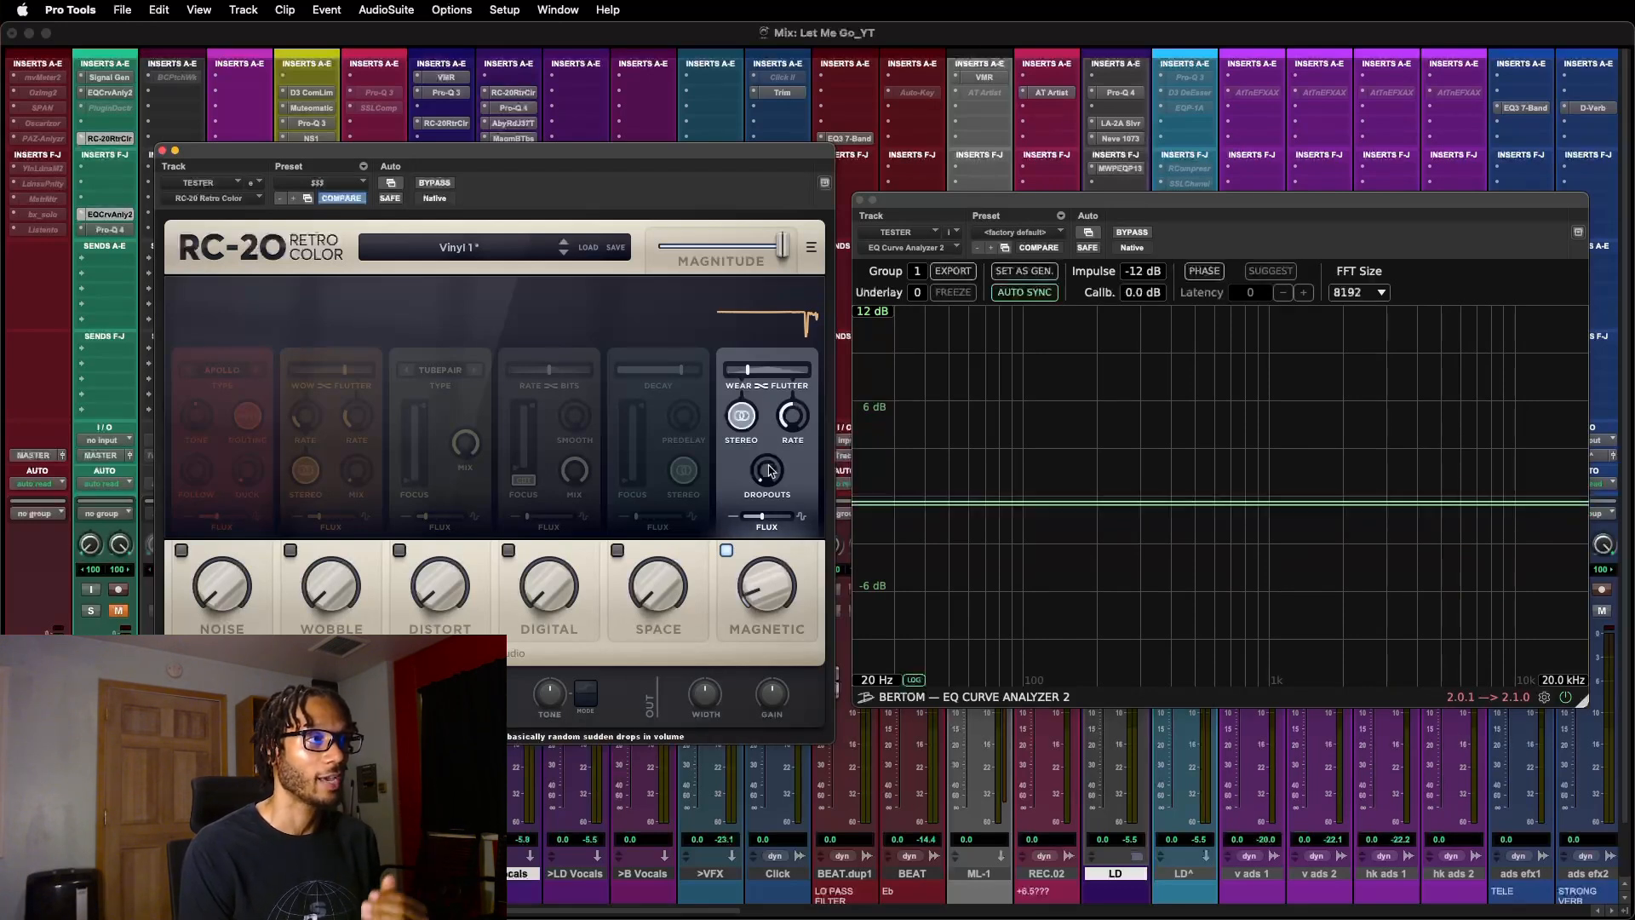
# - Enable the Wobble module and disable the Magnetic module in the TESTER track's RC-20 Retro Color
pyautogui.moveTo(769, 470)
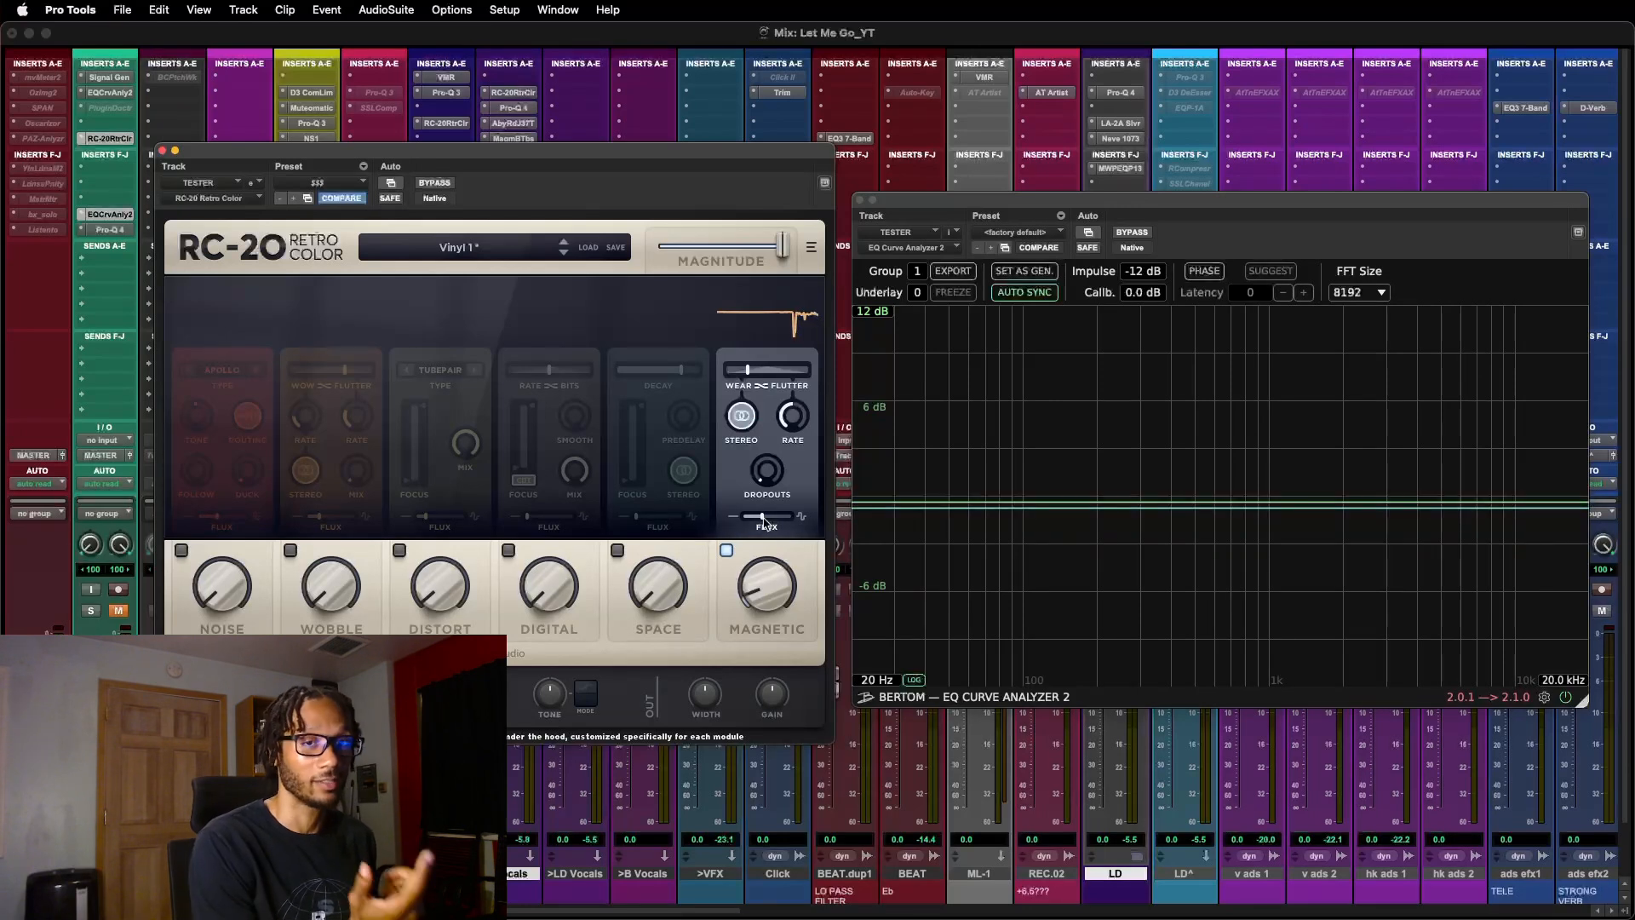
pyautogui.click(290, 550)
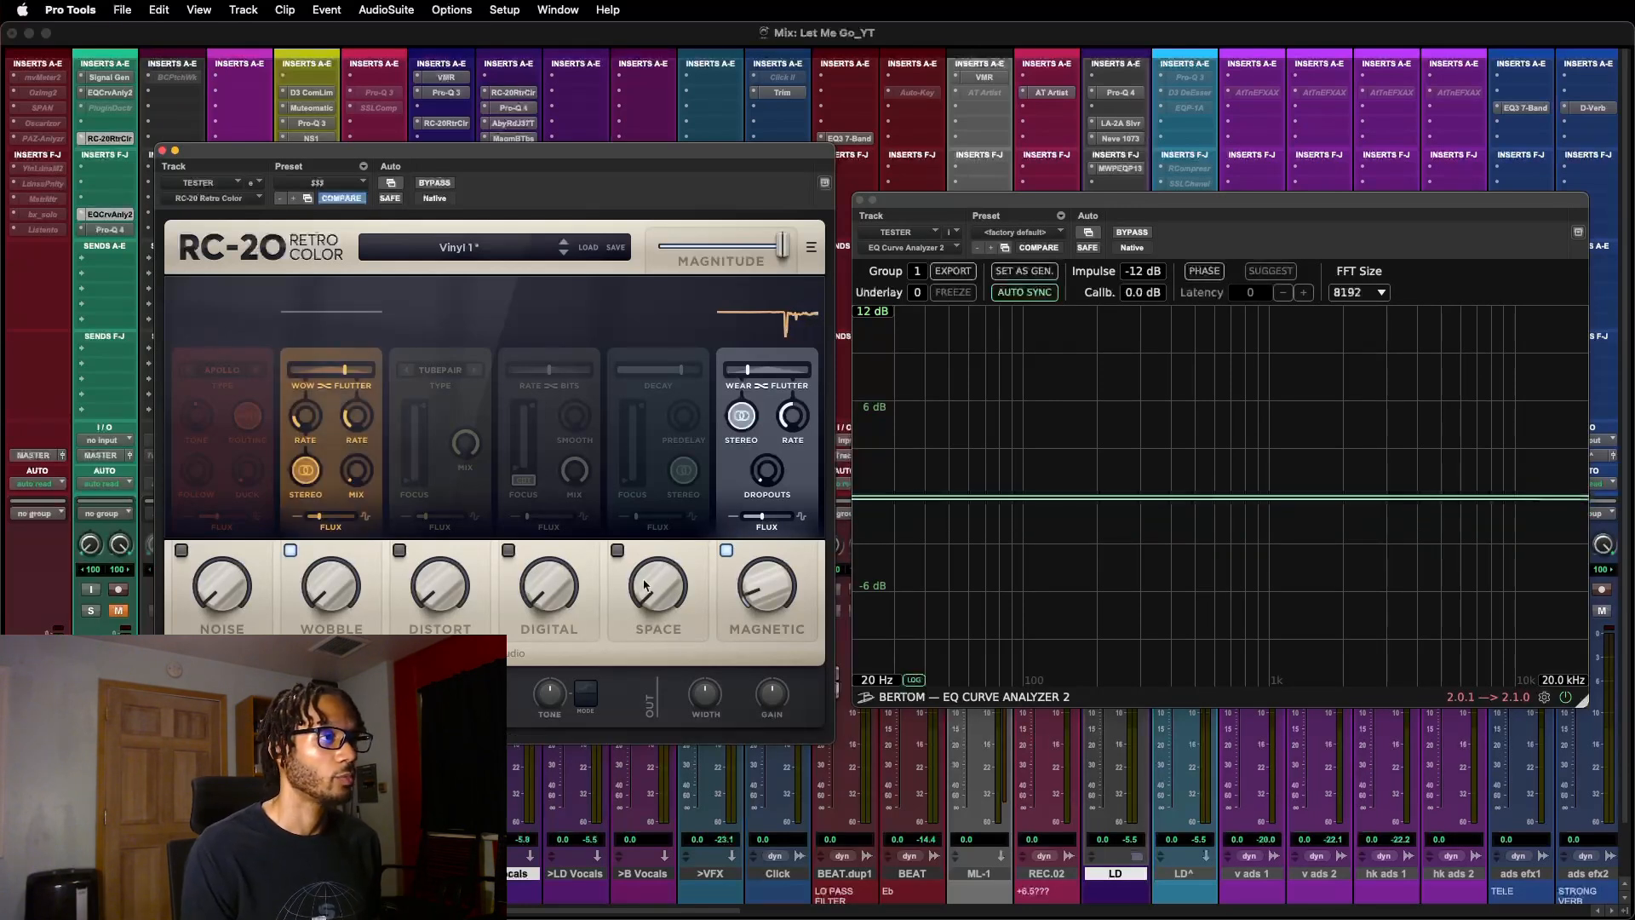
pyautogui.click(725, 551)
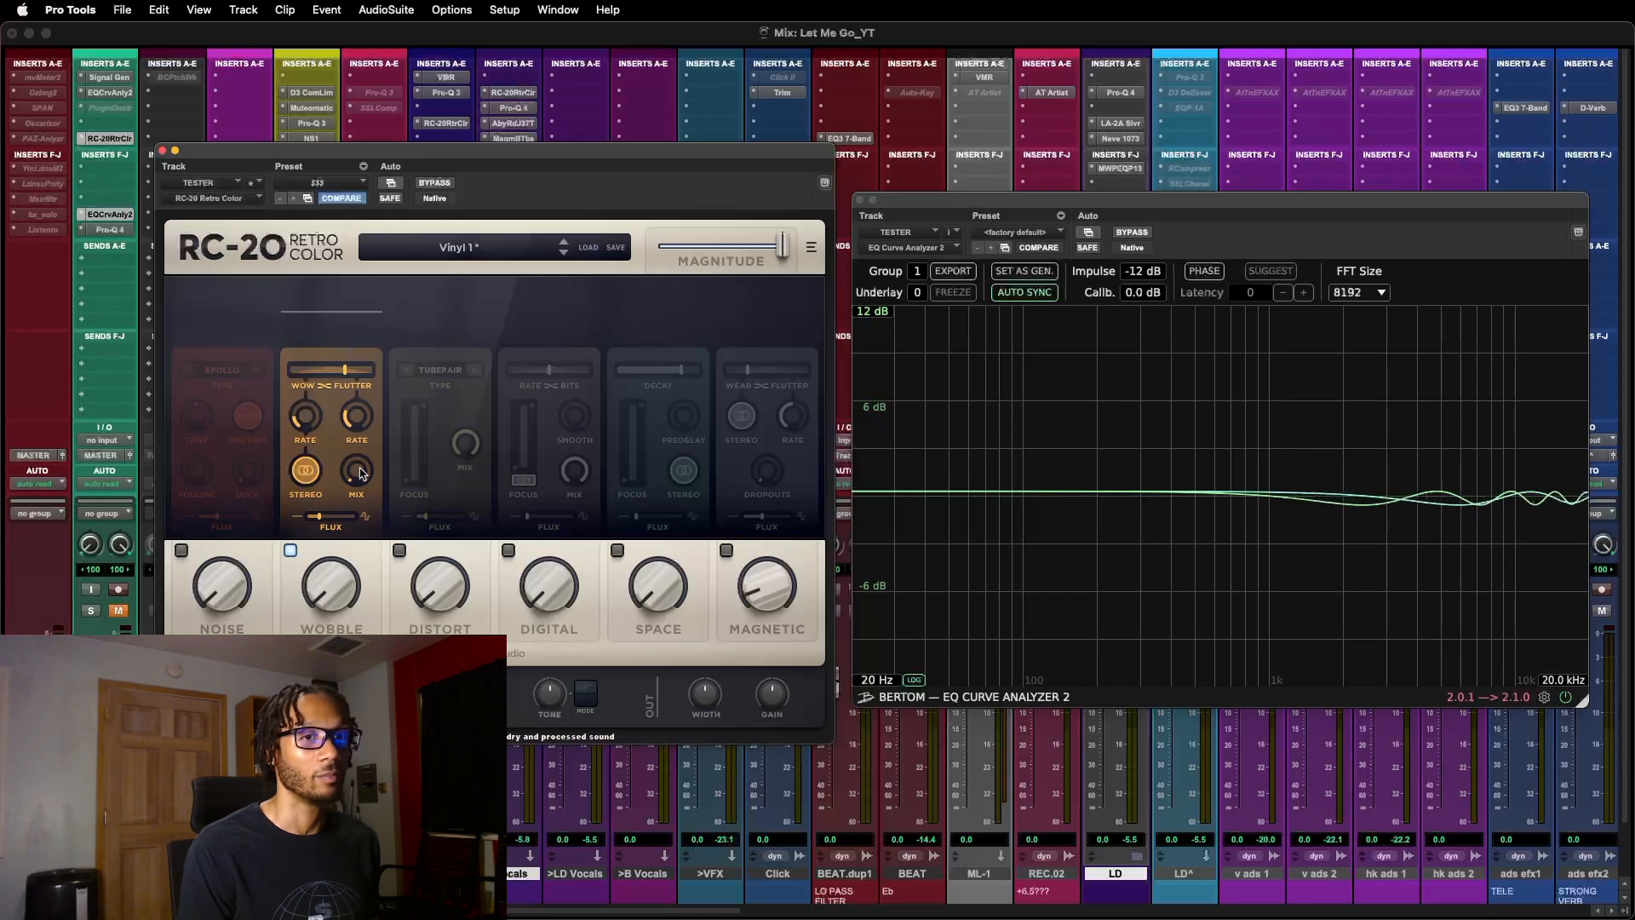
# - Vary the Wobble mix of the TESTER track's RC-20 Retro Color, and examine the Magnetic module of the >2 Track bus's RC-20
pyautogui.moveTo(361, 474); pyautogui.dragTo(377, 194)
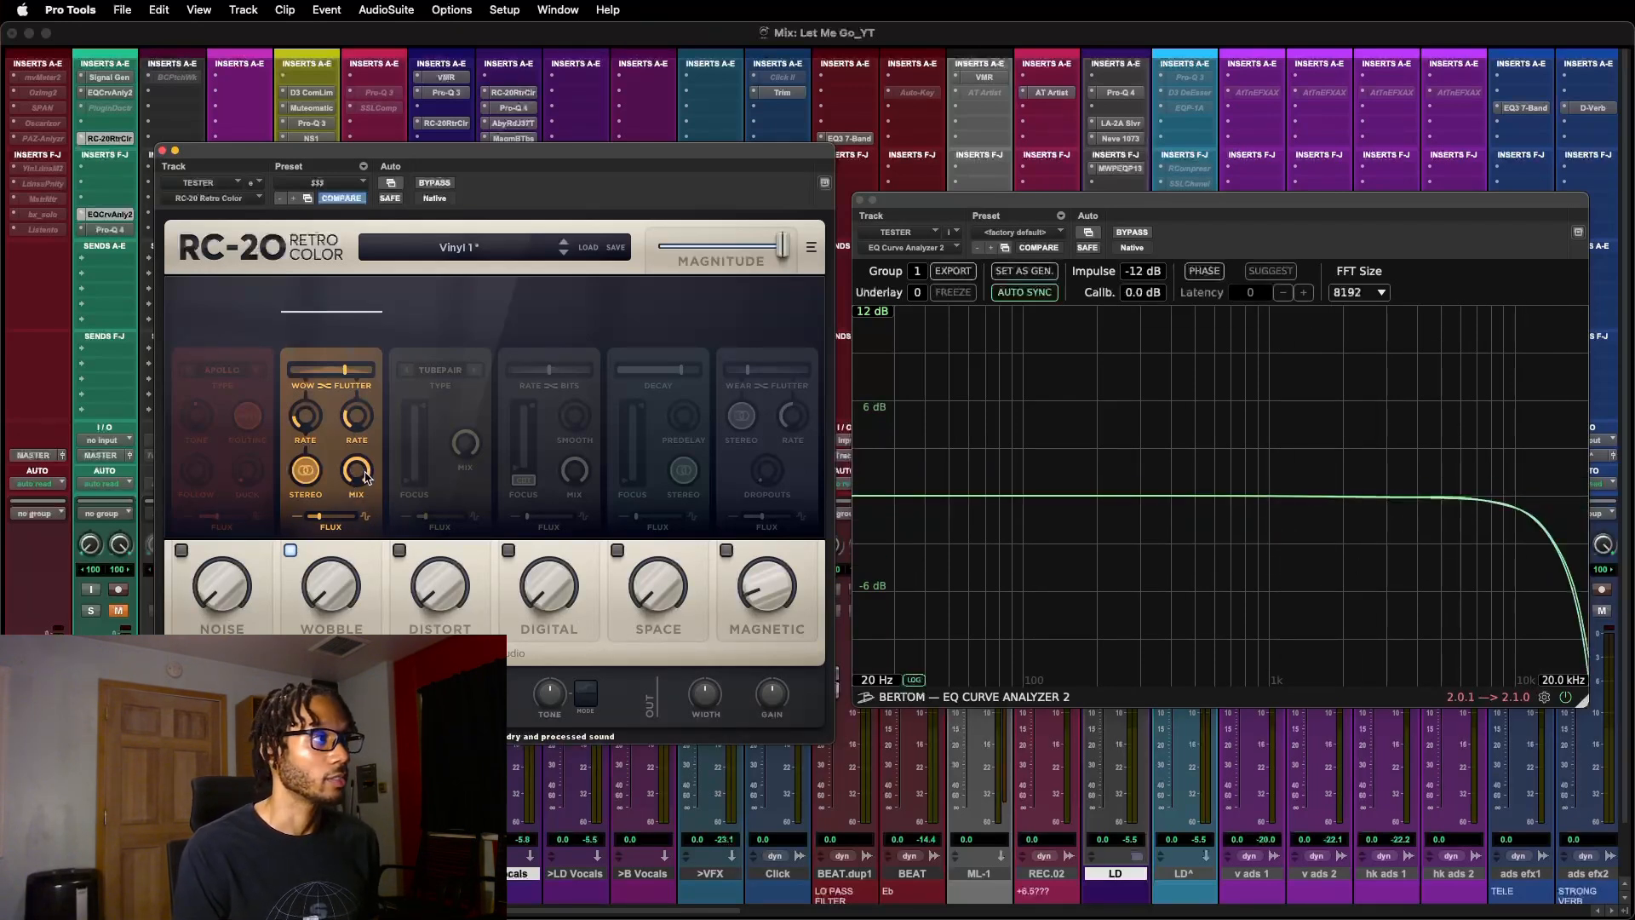
pyautogui.moveTo(366, 477); pyautogui.dragTo(358, 615)
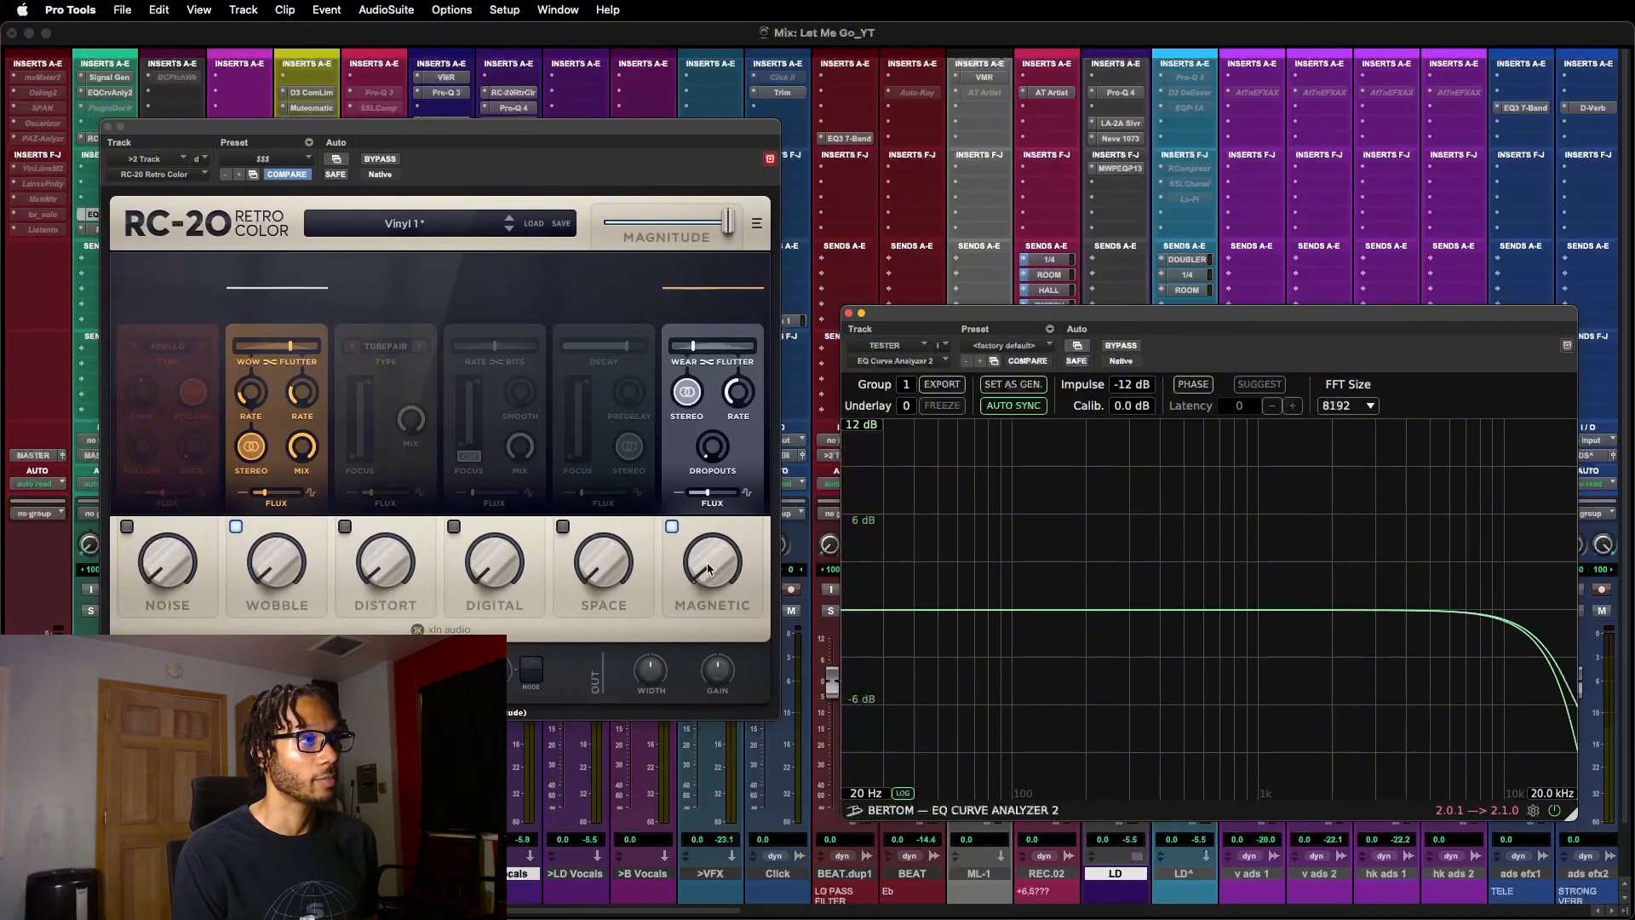
pyautogui.click(706, 573)
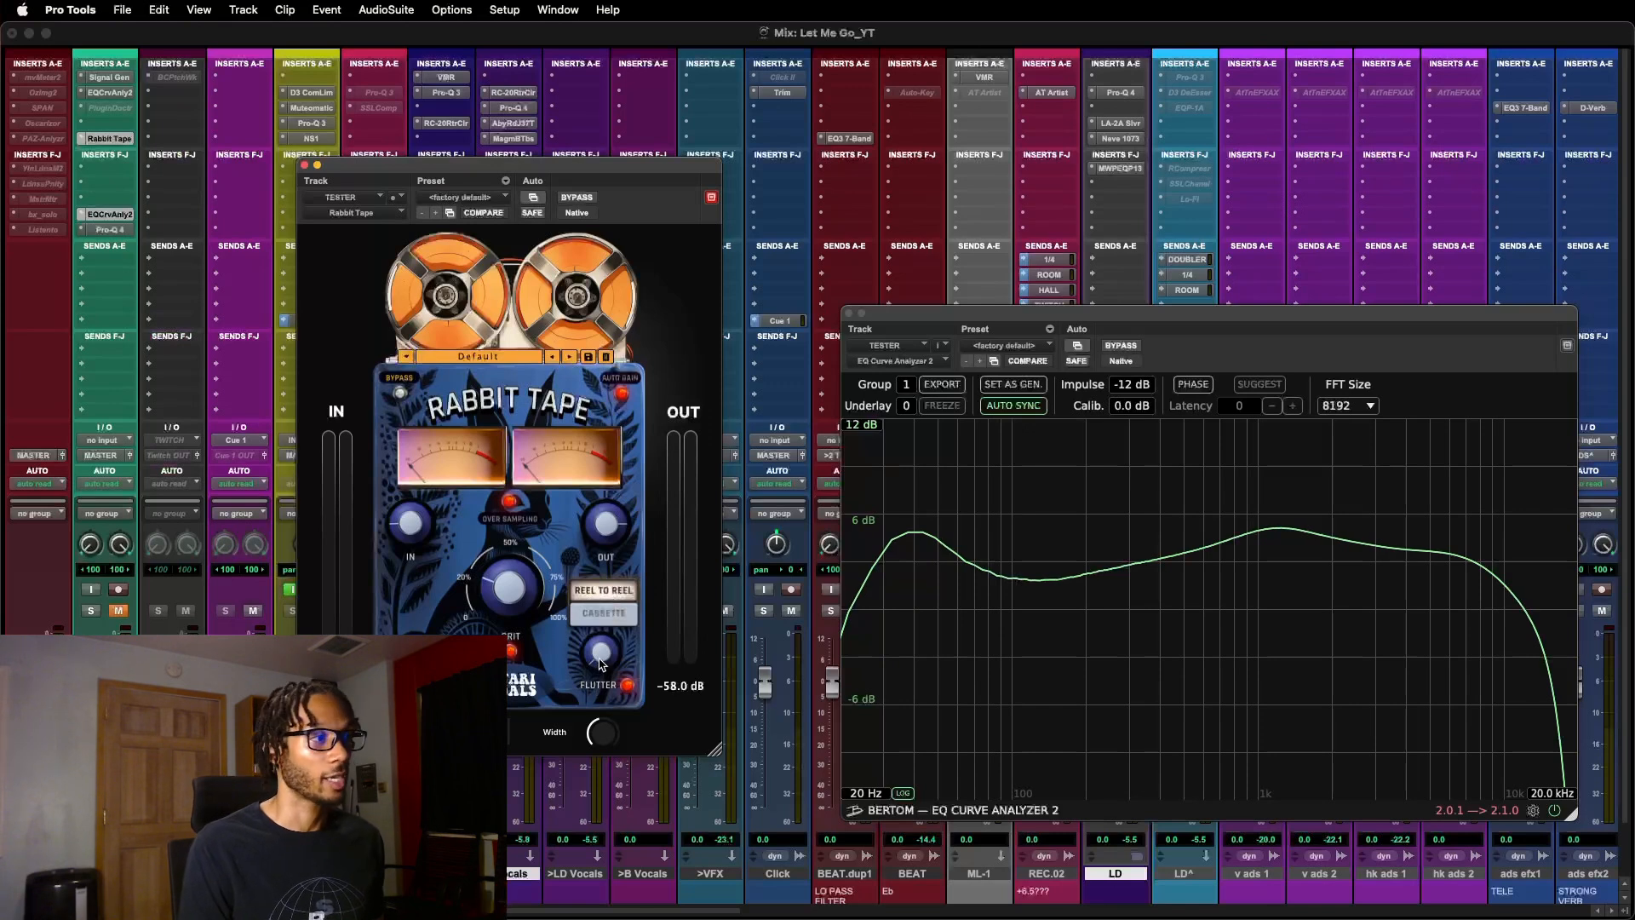
# - Vary the Flutter amount of Rabbit Tape on the TESTER track beside the EQ Curve Analyzer 2 response graph
pyautogui.moveTo(601, 664); pyautogui.dragTo(601, 649)
pyautogui.moveTo(417, 664); pyautogui.dragTo(417, 651)
pyautogui.moveTo(604, 669)
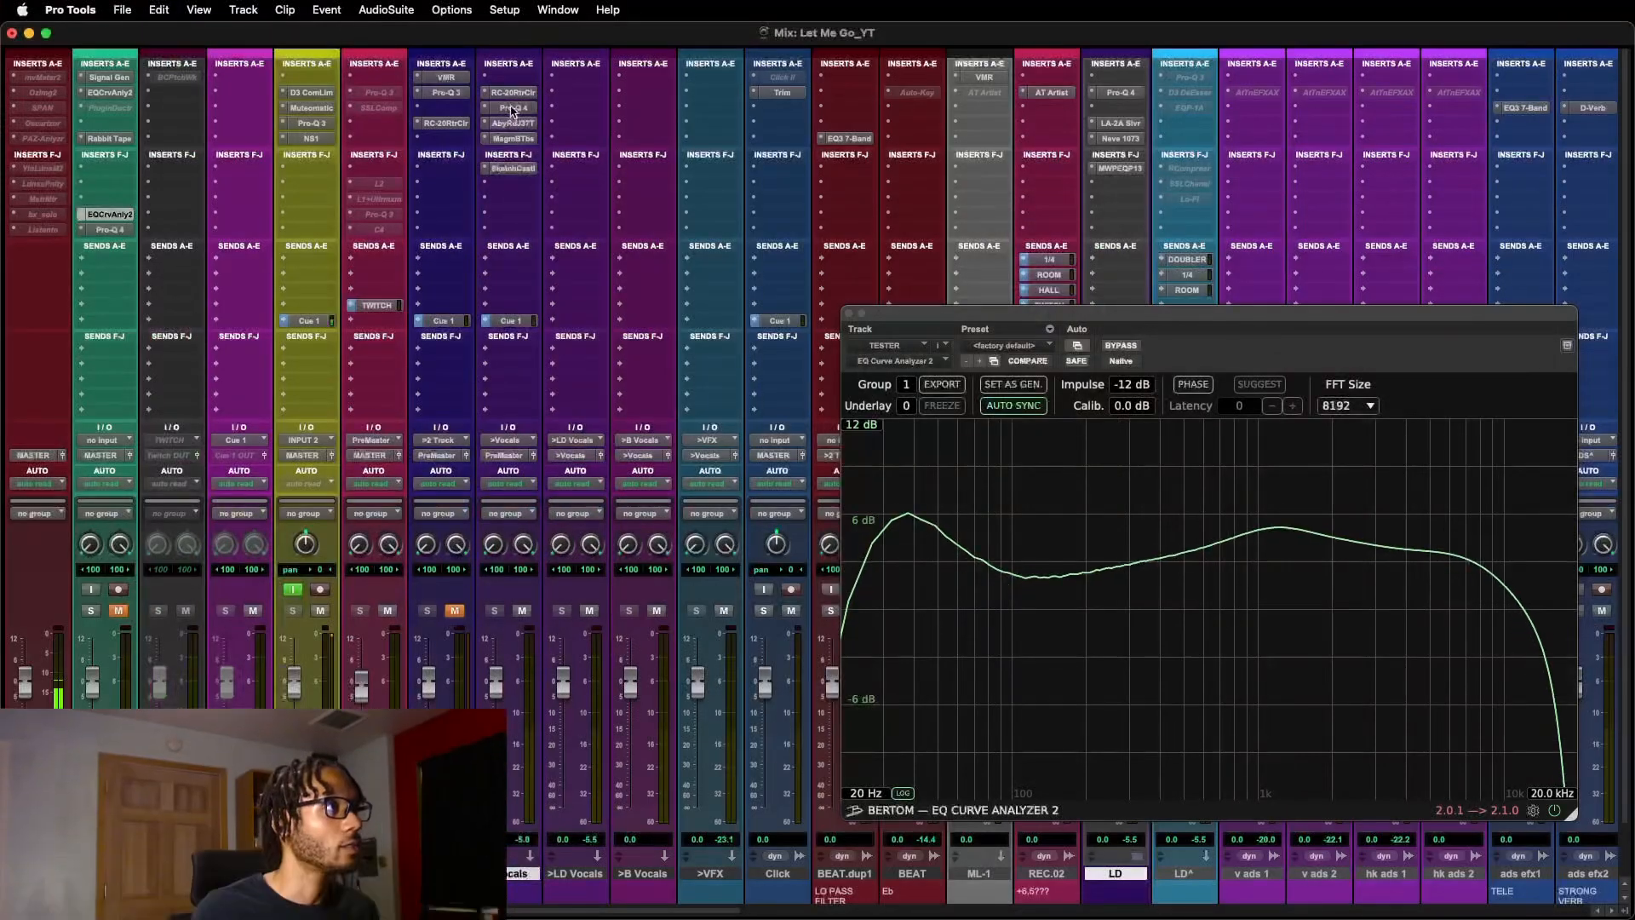
# - Compare the mix with and without the Apollo noise of the >Vocals bus's RC-20 Retro Color by switching the Noise module off and on
pyautogui.click(512, 92)
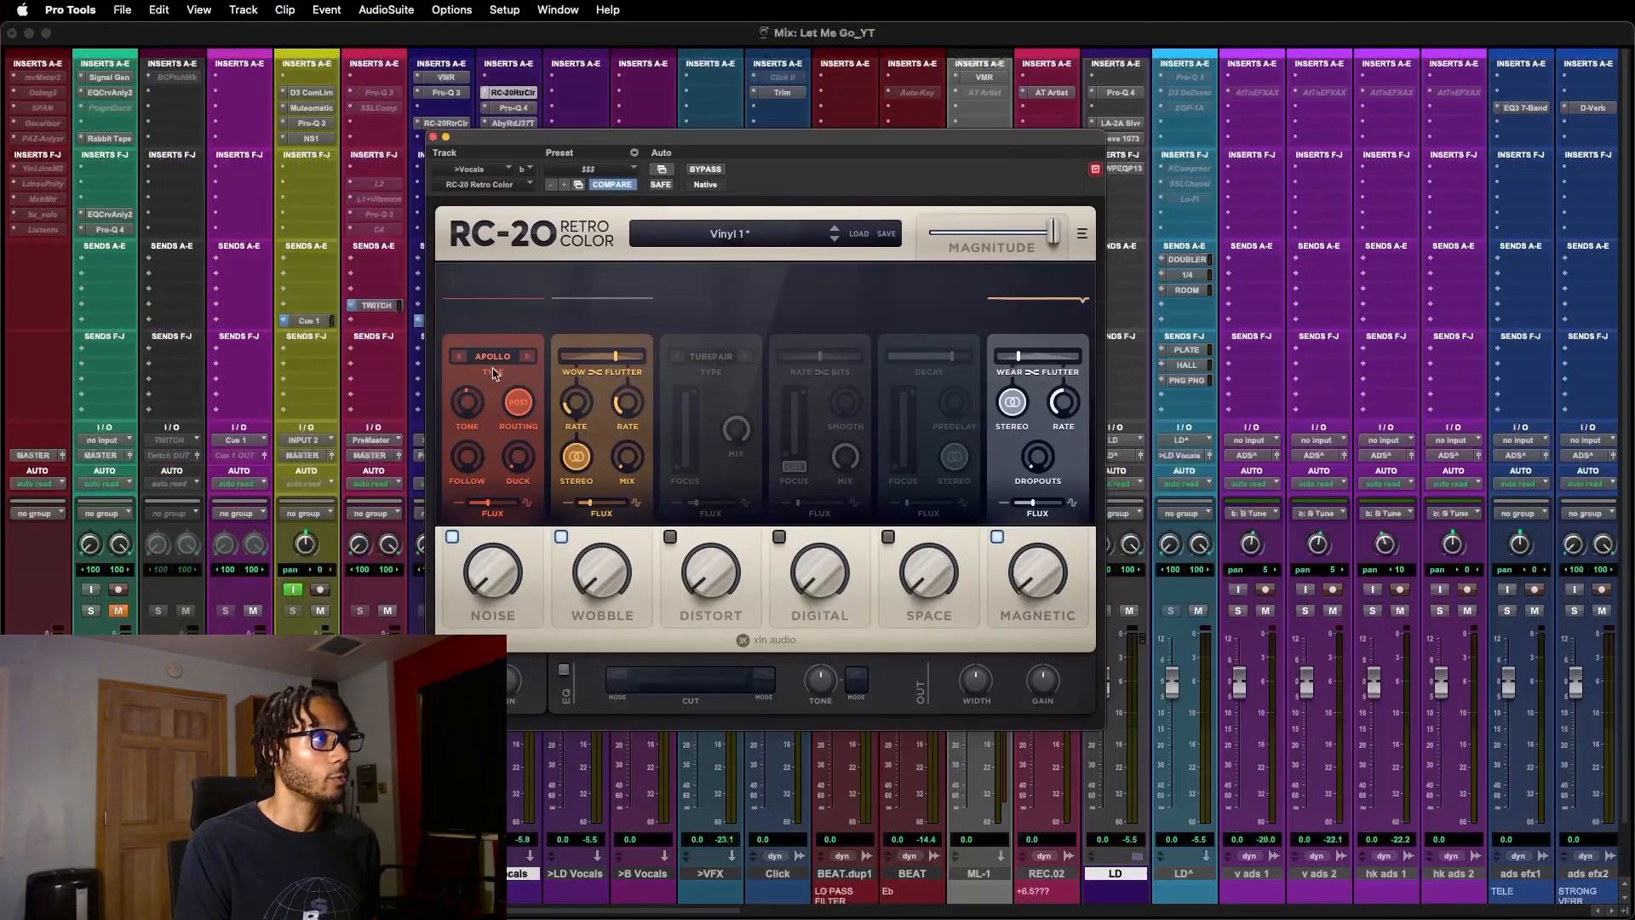
pyautogui.click(493, 358)
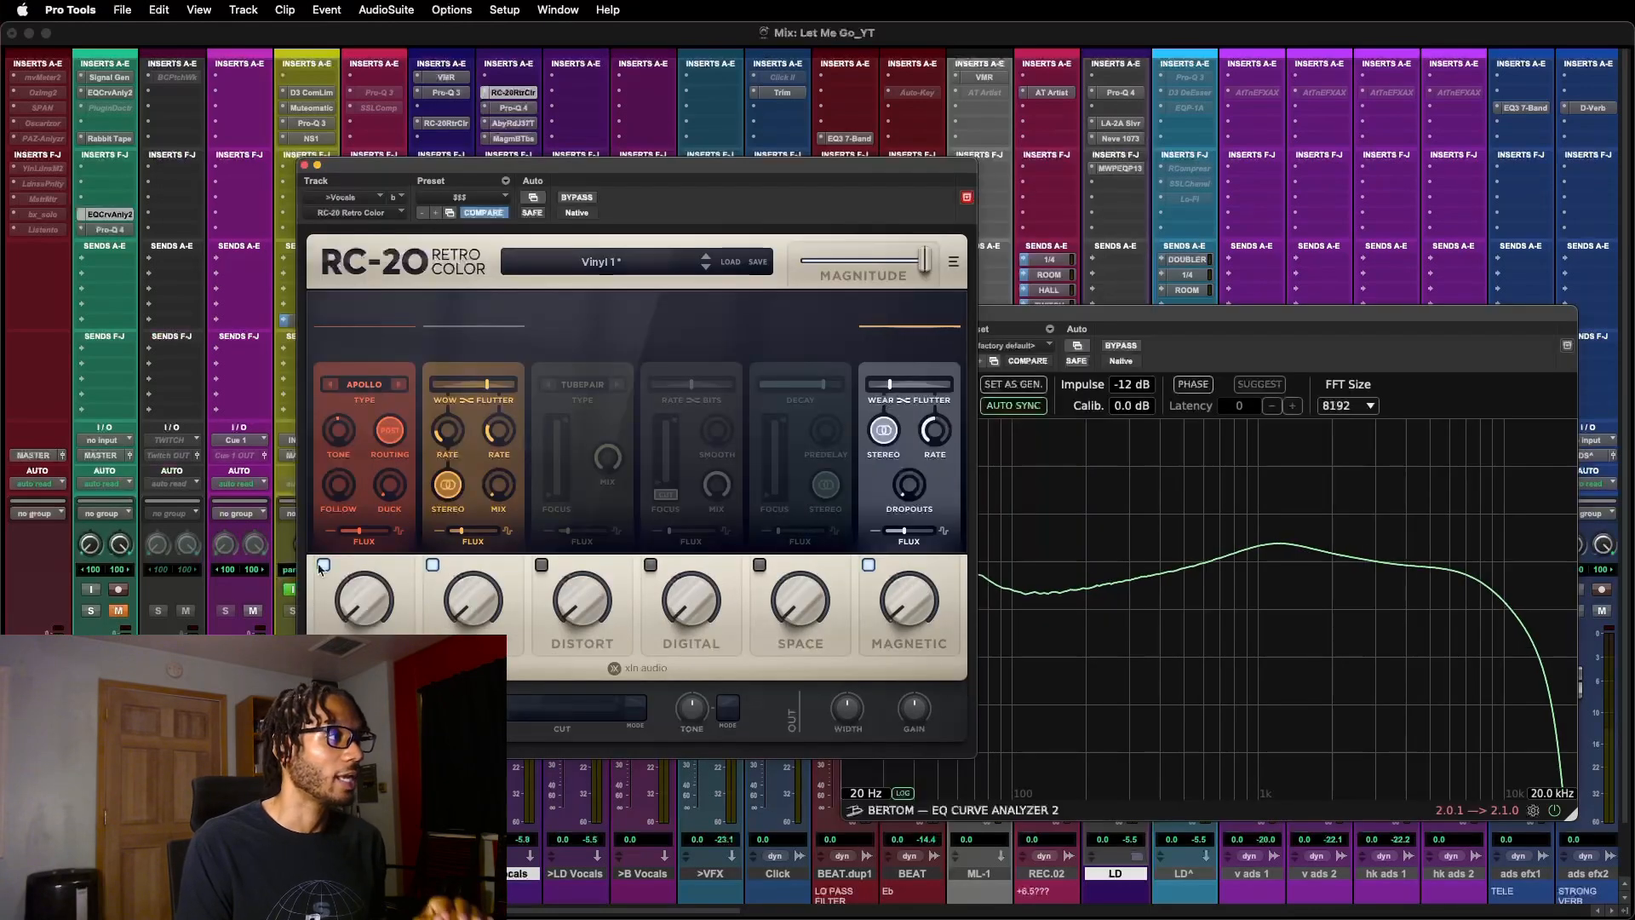
pyautogui.click(321, 572)
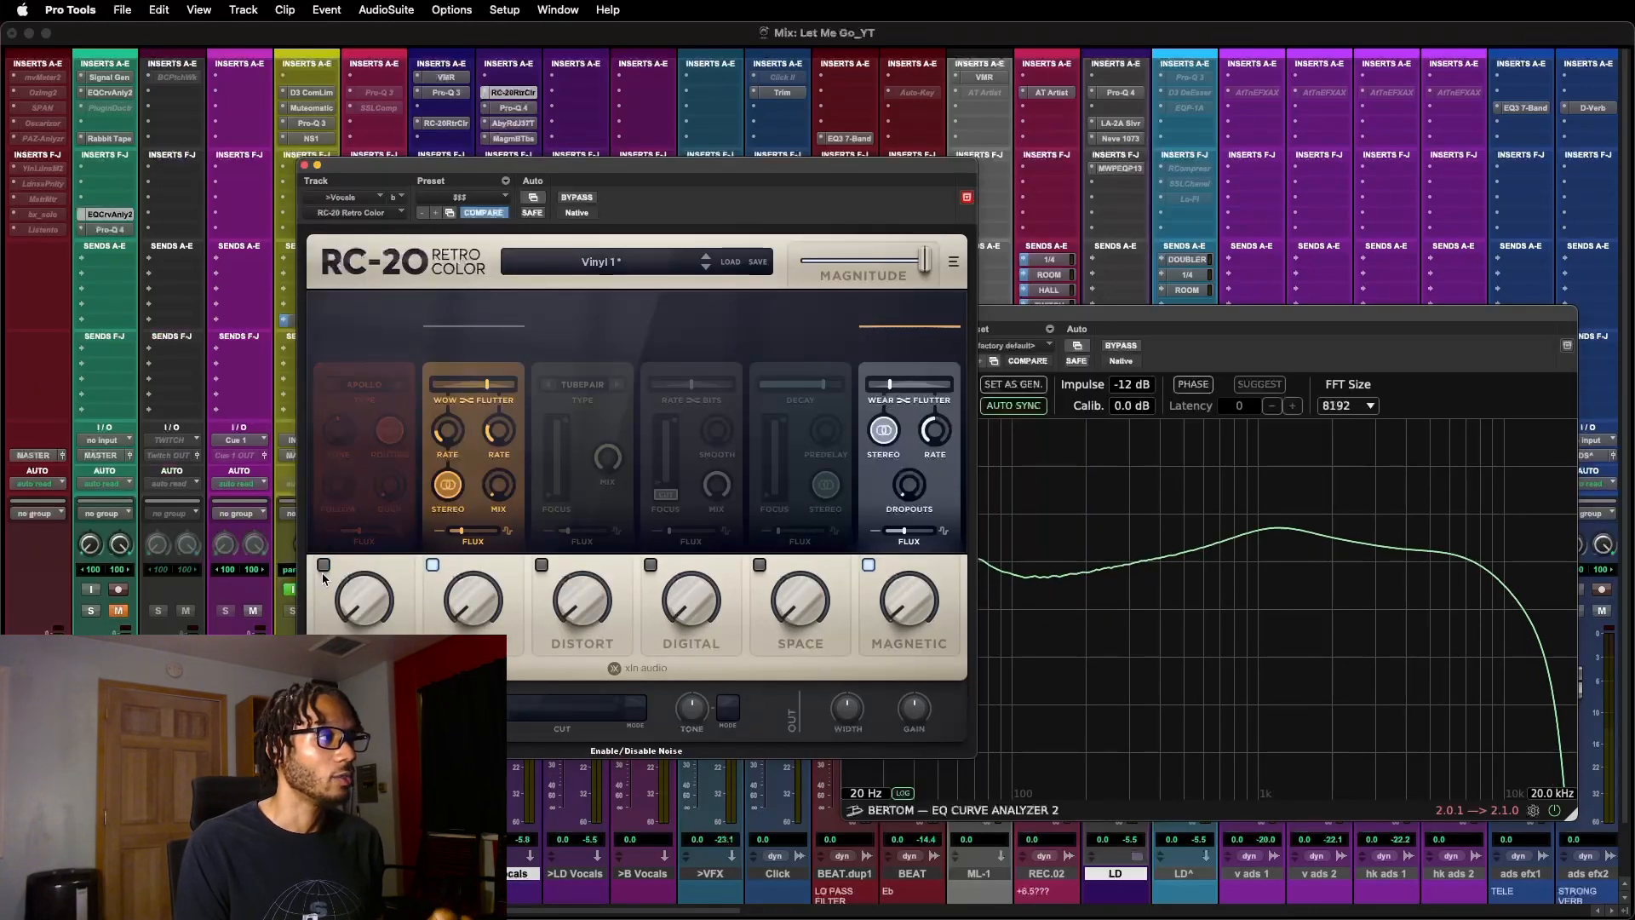
pyautogui.click(322, 572)
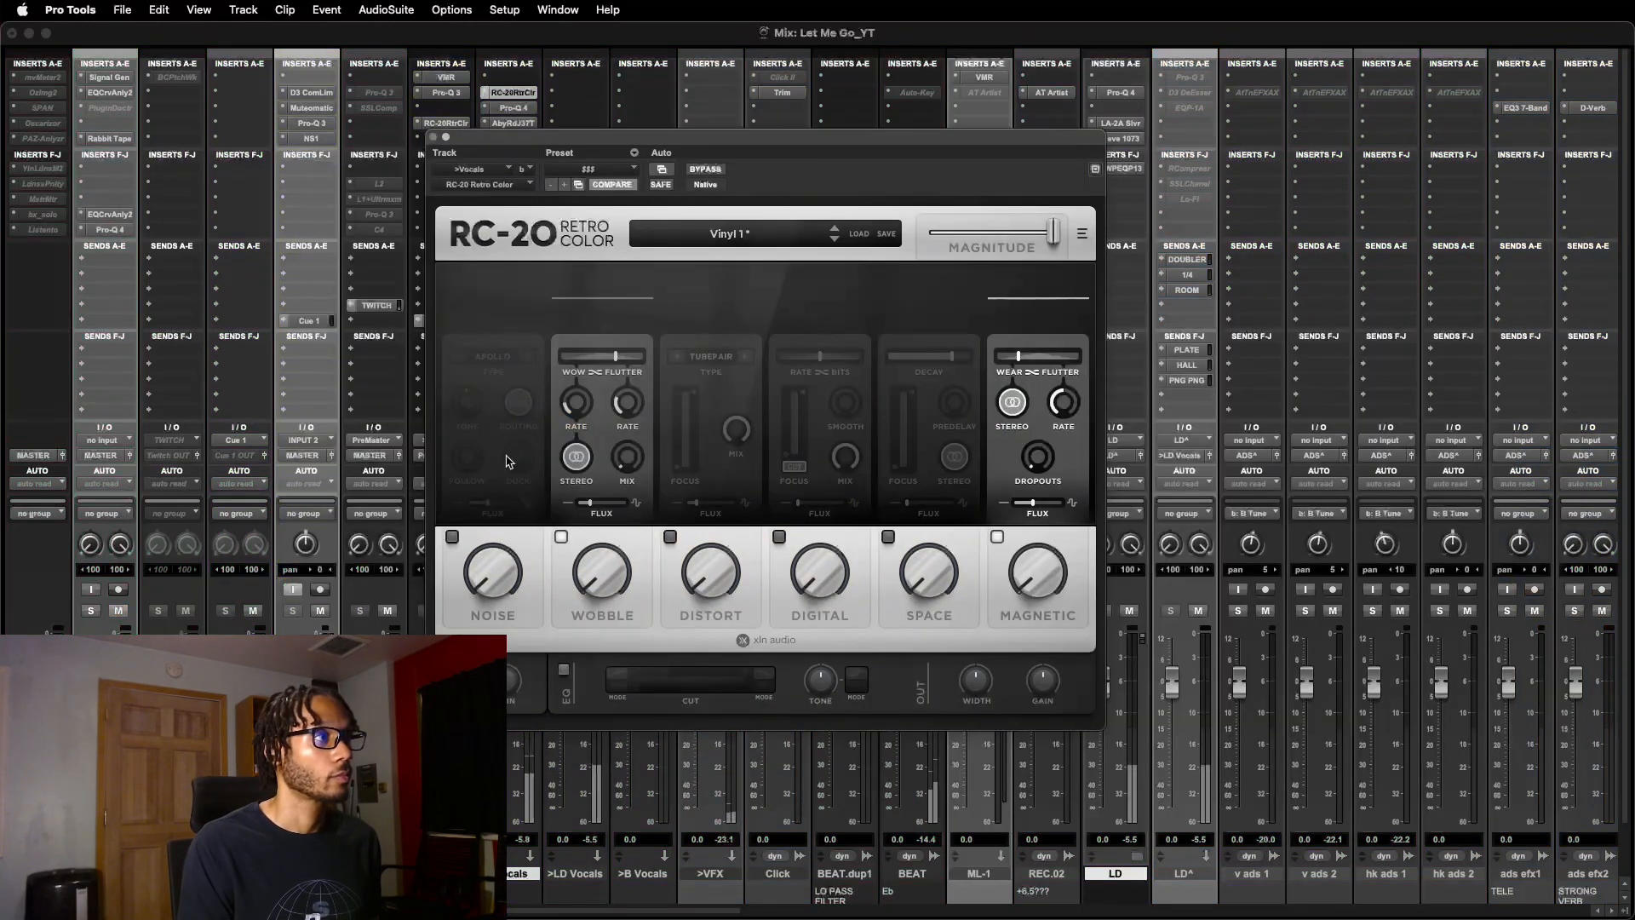
pyautogui.click(452, 545)
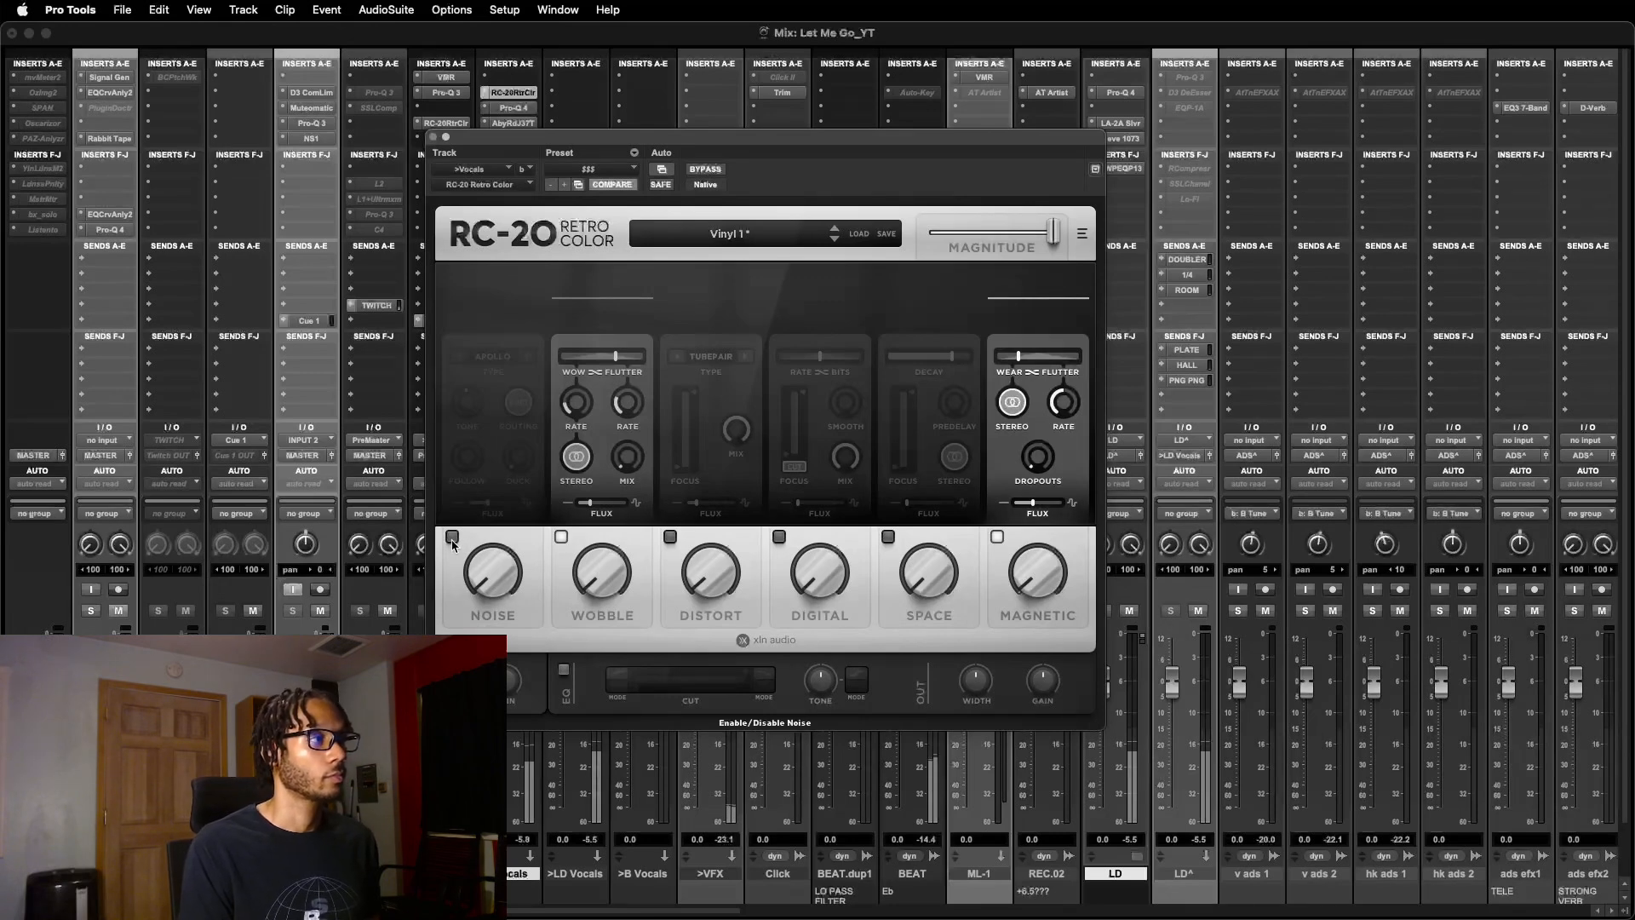
pyautogui.click(452, 538)
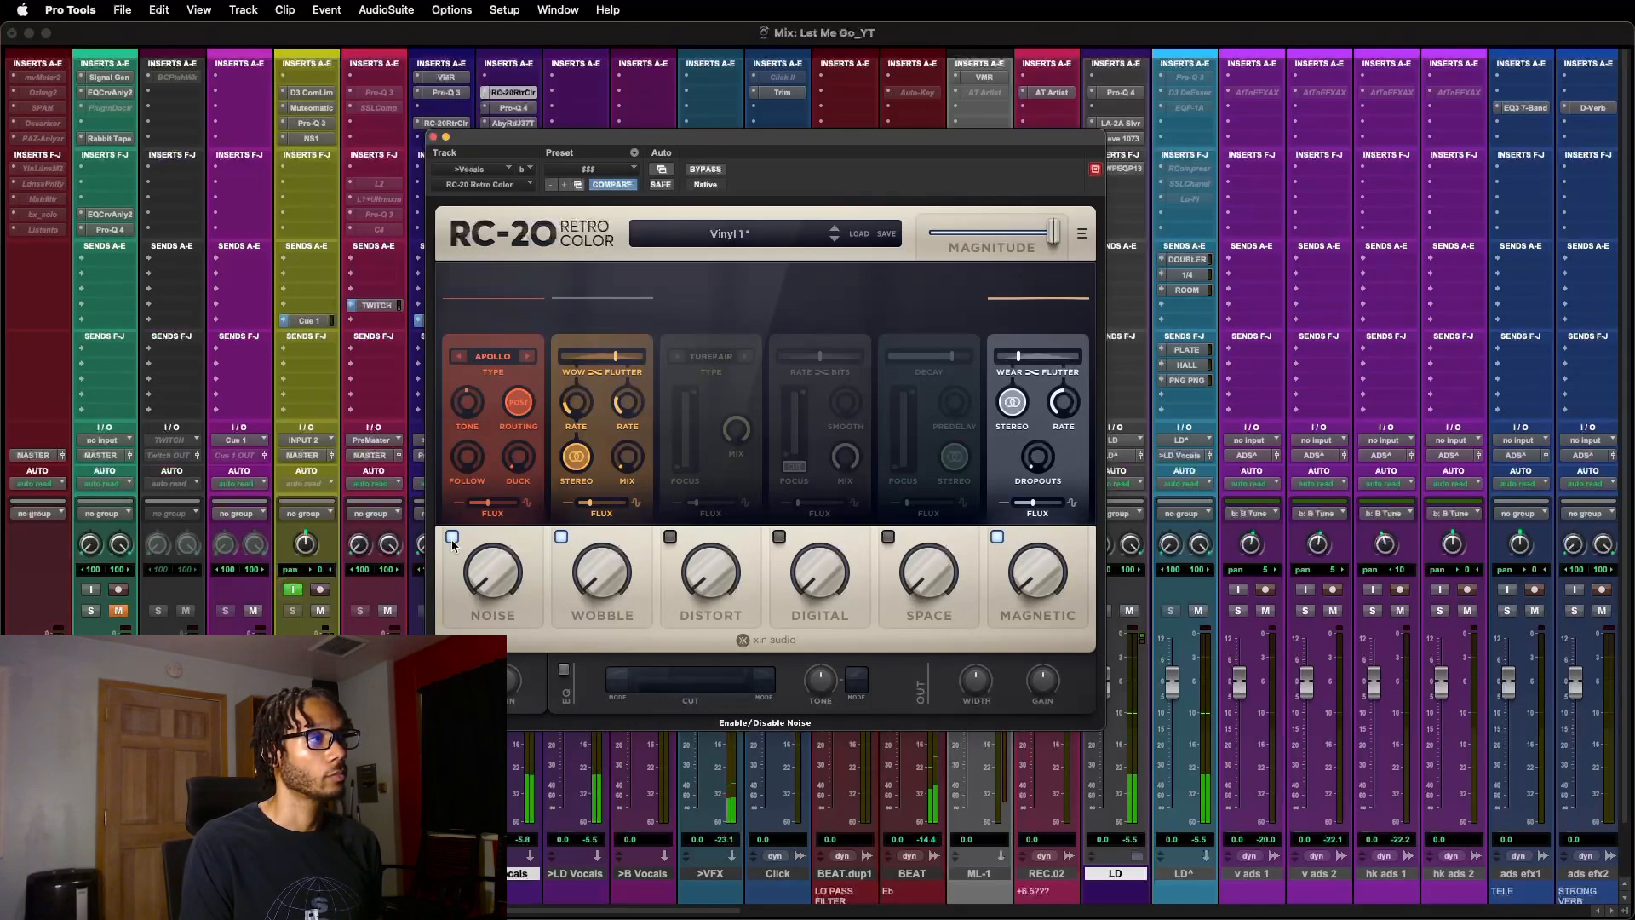
pyautogui.click(452, 537)
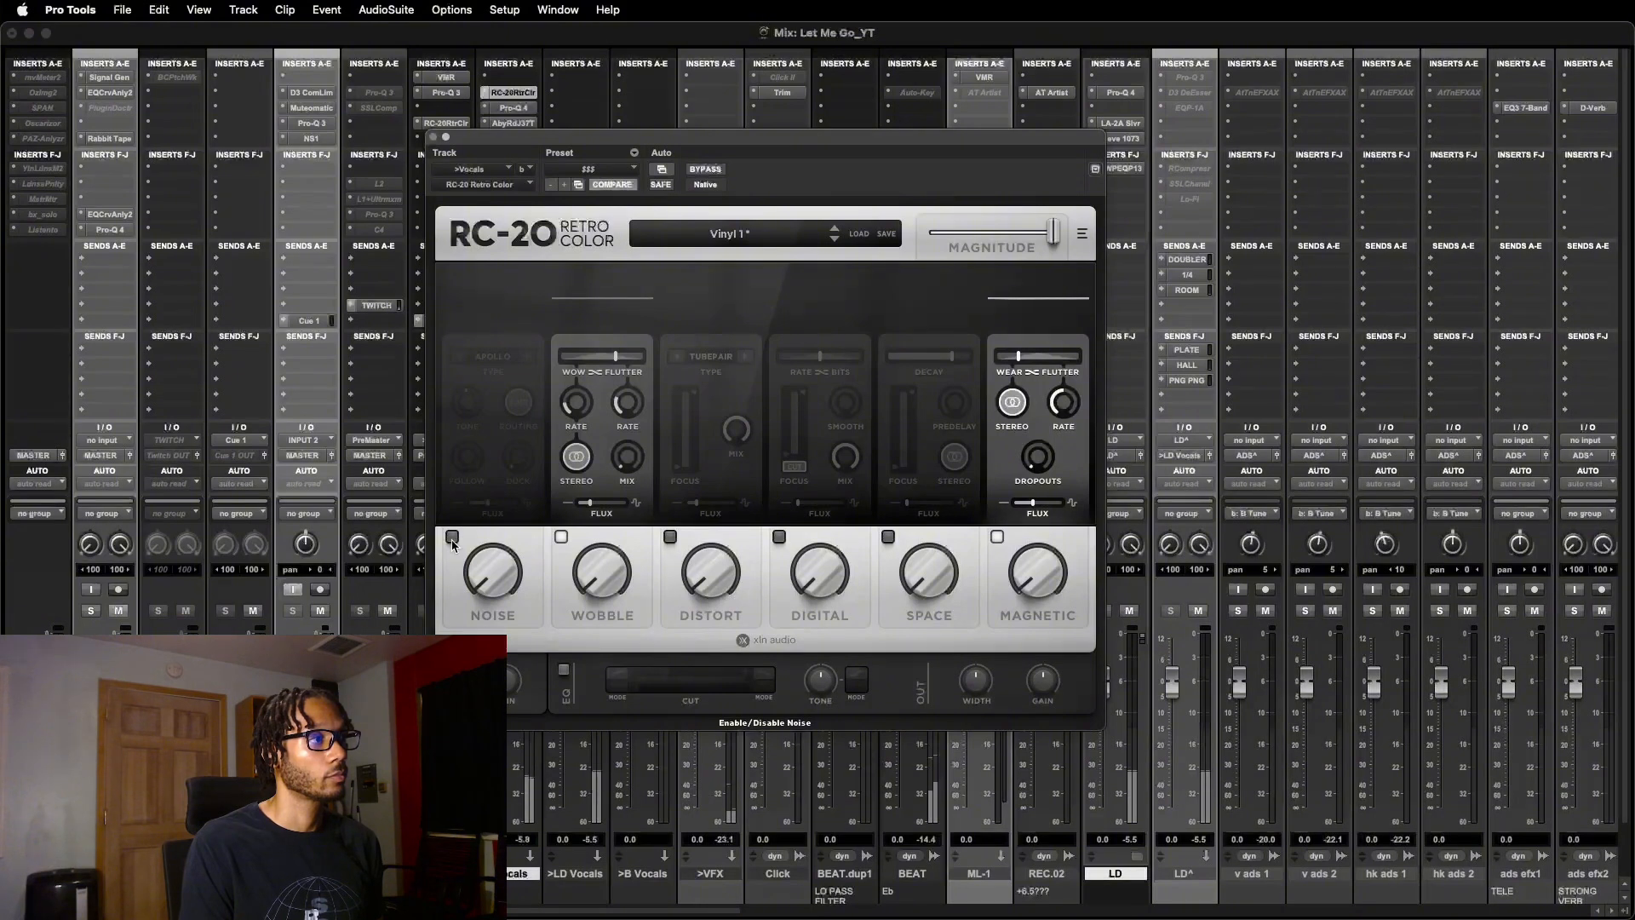
pyautogui.click(453, 539)
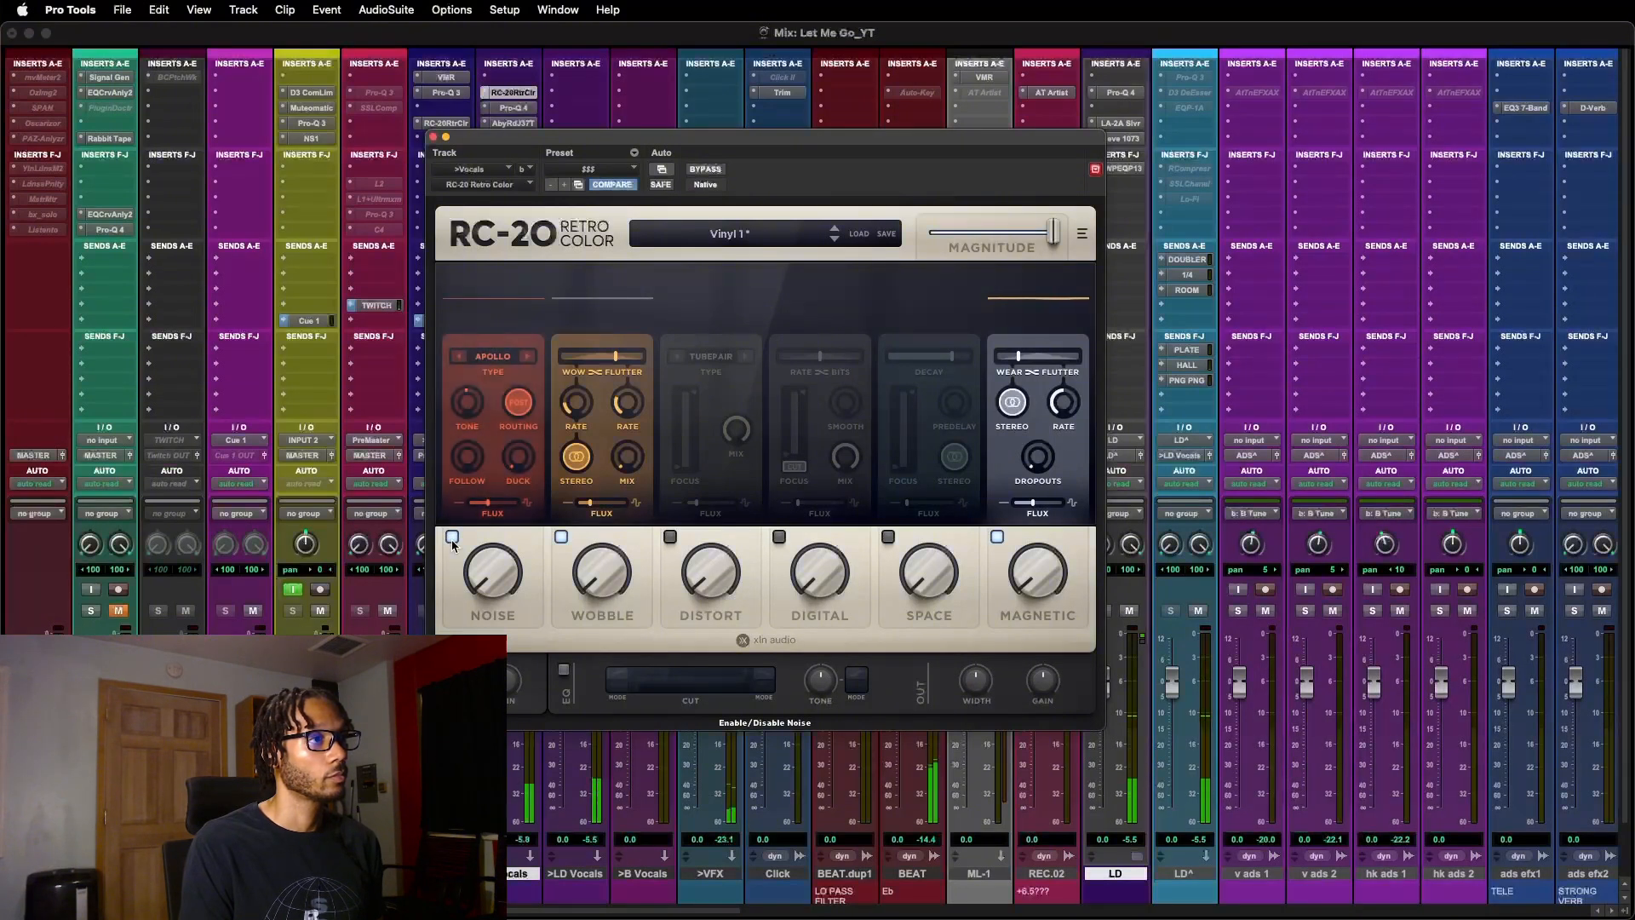